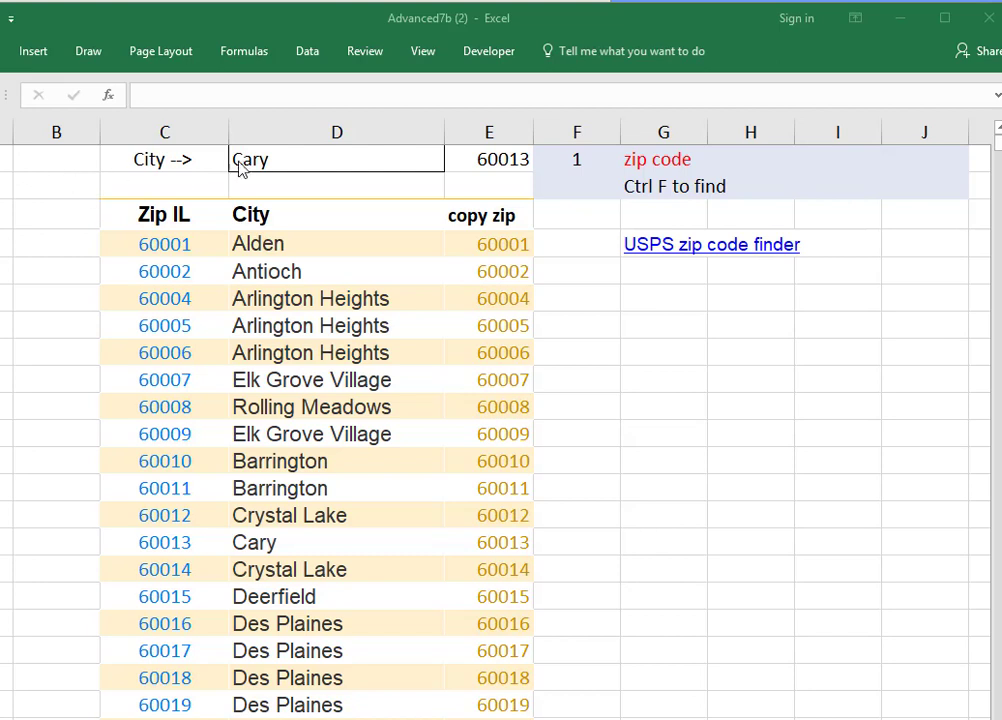
Replace the city in cell D1 with Zion to look up its zip code.
click(272, 160)
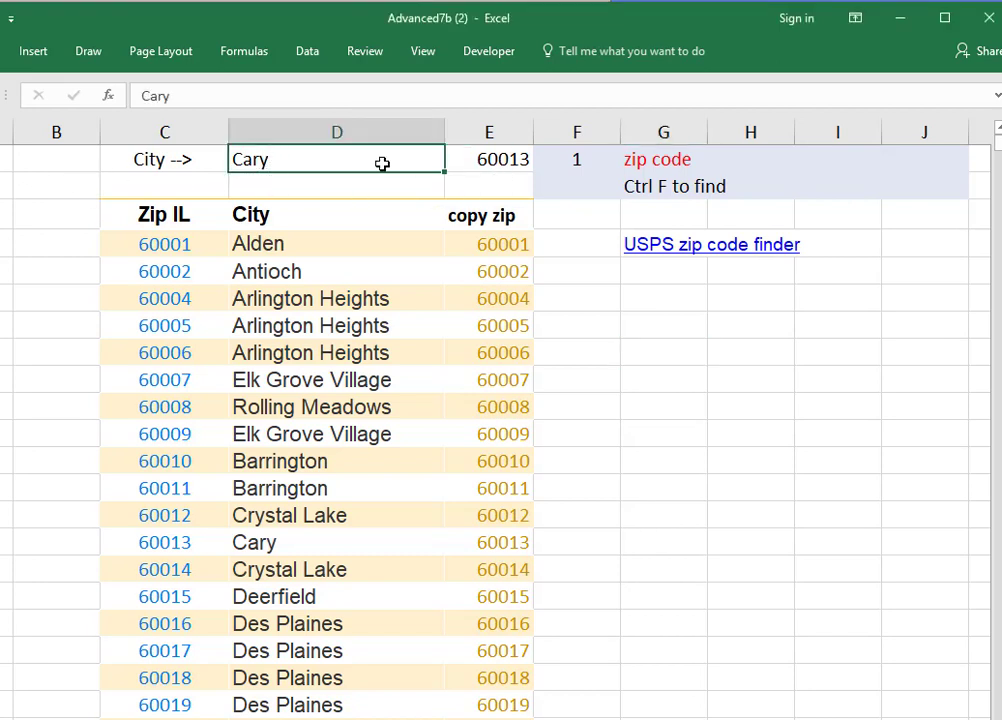
double_click(280, 159)
key(BackSpace)
key(BackSpace)
key(BackSpace)
key(BackSpace)
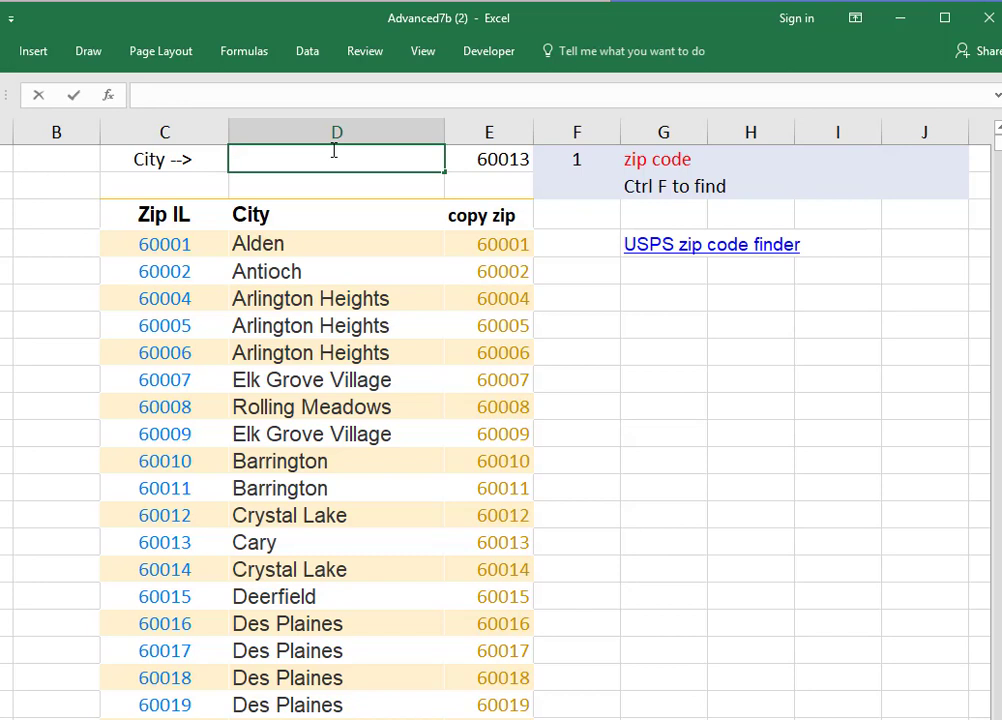
text(Zion)
key(Return)
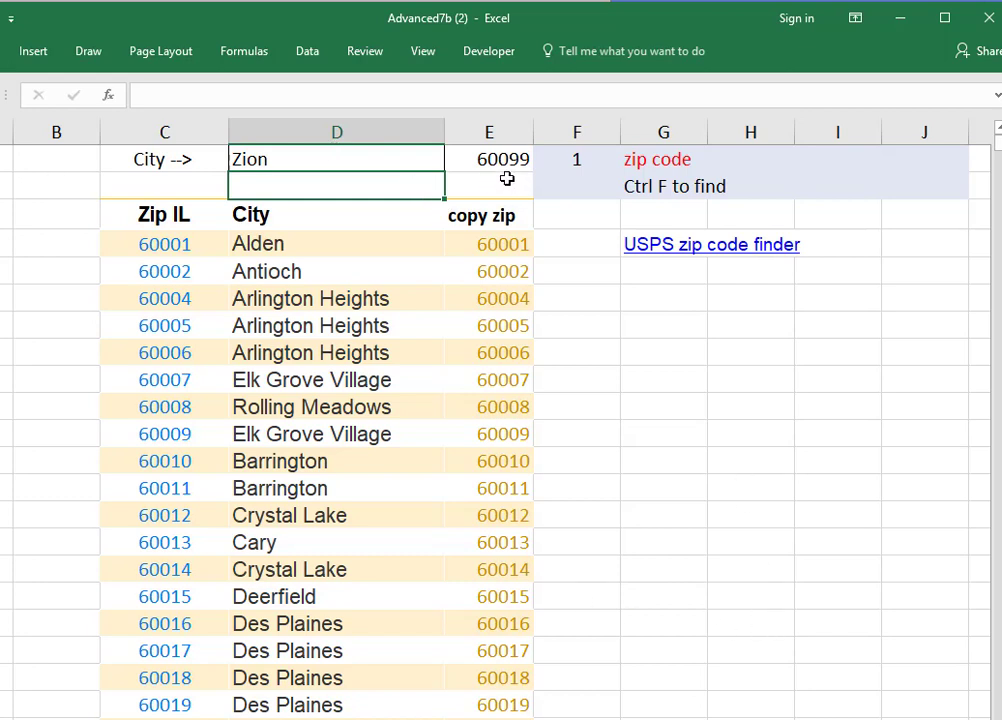
Replace the city in cell D1 with Quincy to look up its zip code.
double_click(268, 160)
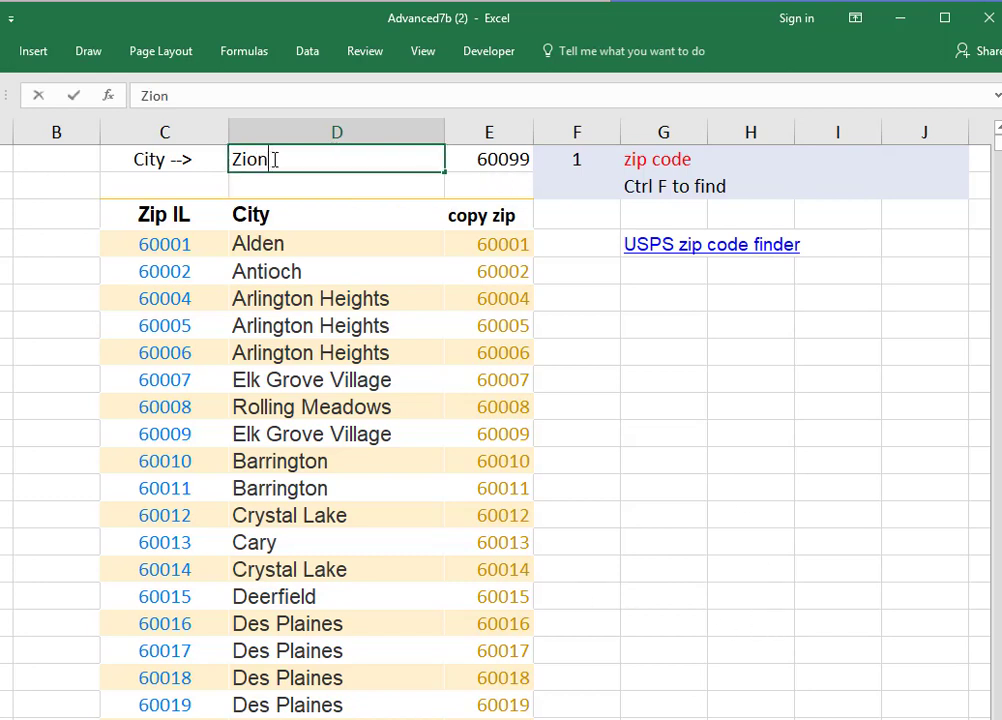
key(BackSpace)
key(BackSpace)
key(BackSpace)
key(BackSpace)
text(Quincy)
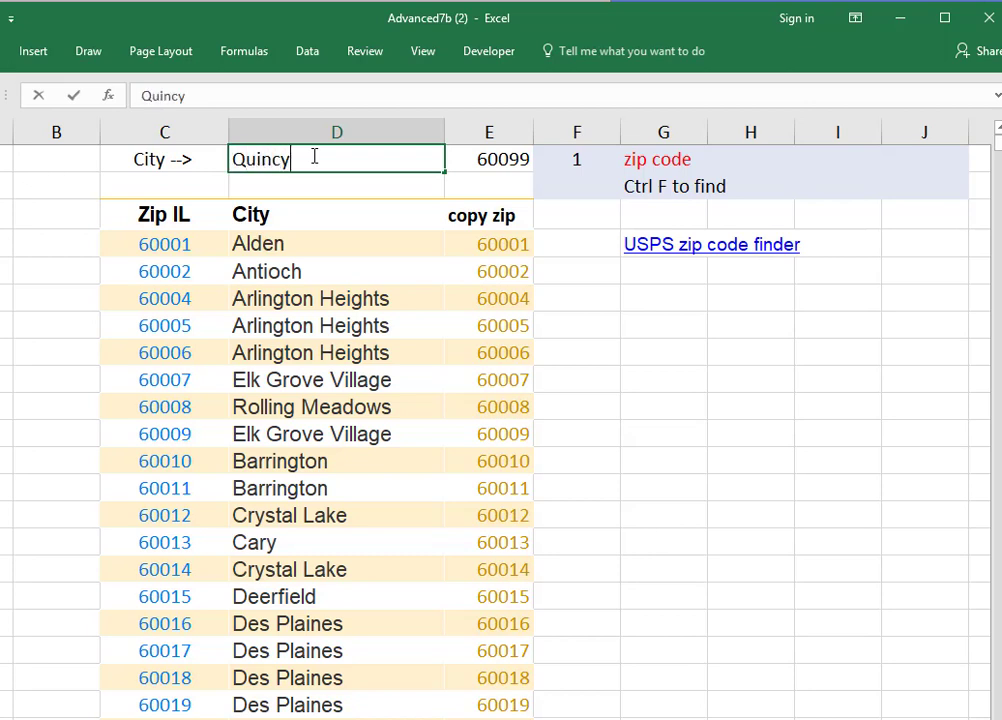
key(Return)
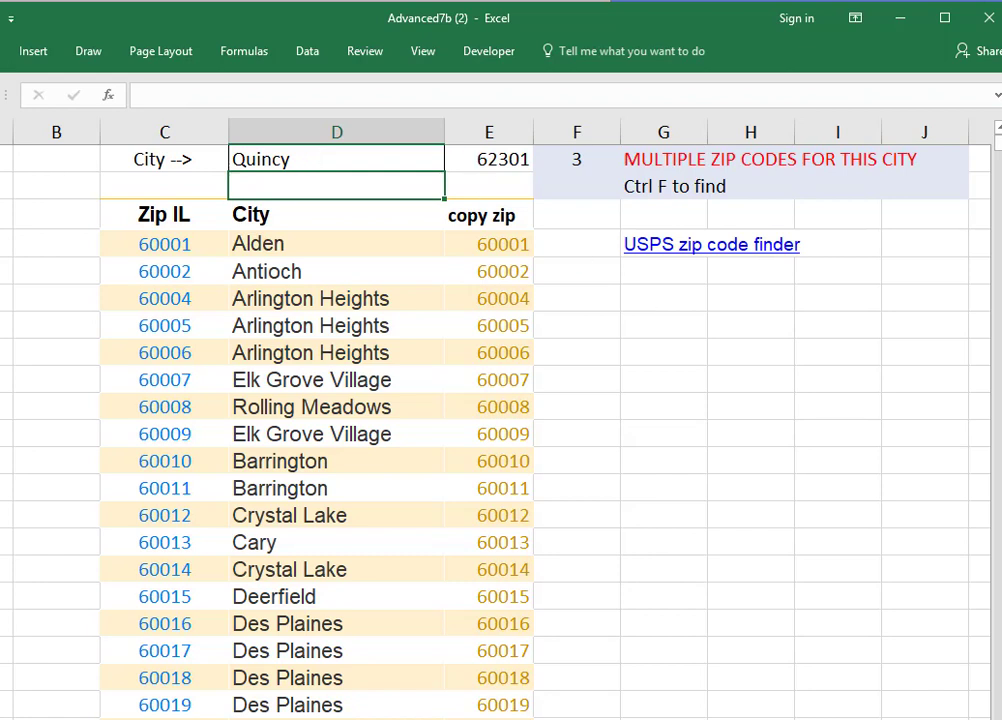
Search the sheet for Quincy and go to its first entry in the zip code table.
key(ctrl+f)
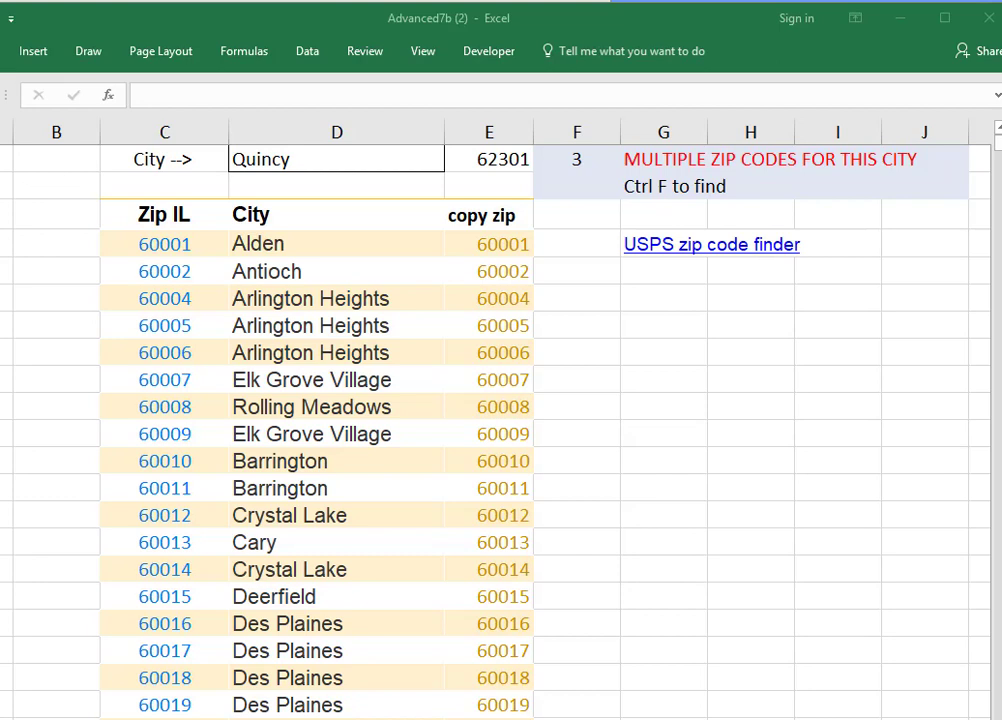
click(255, 178)
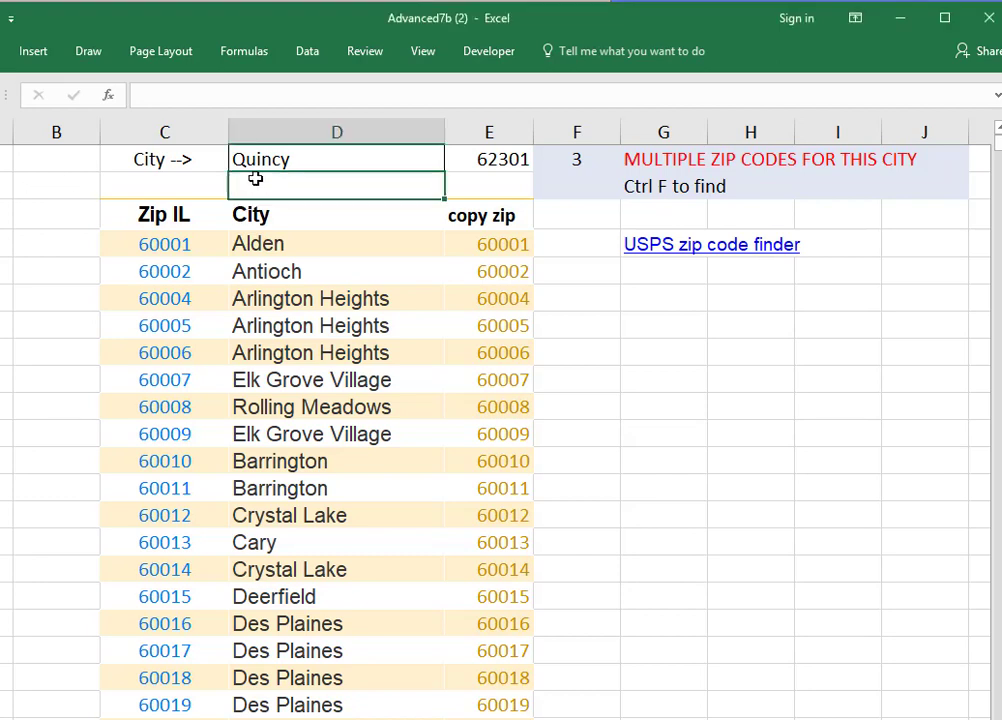
ctrl+click(260, 179)
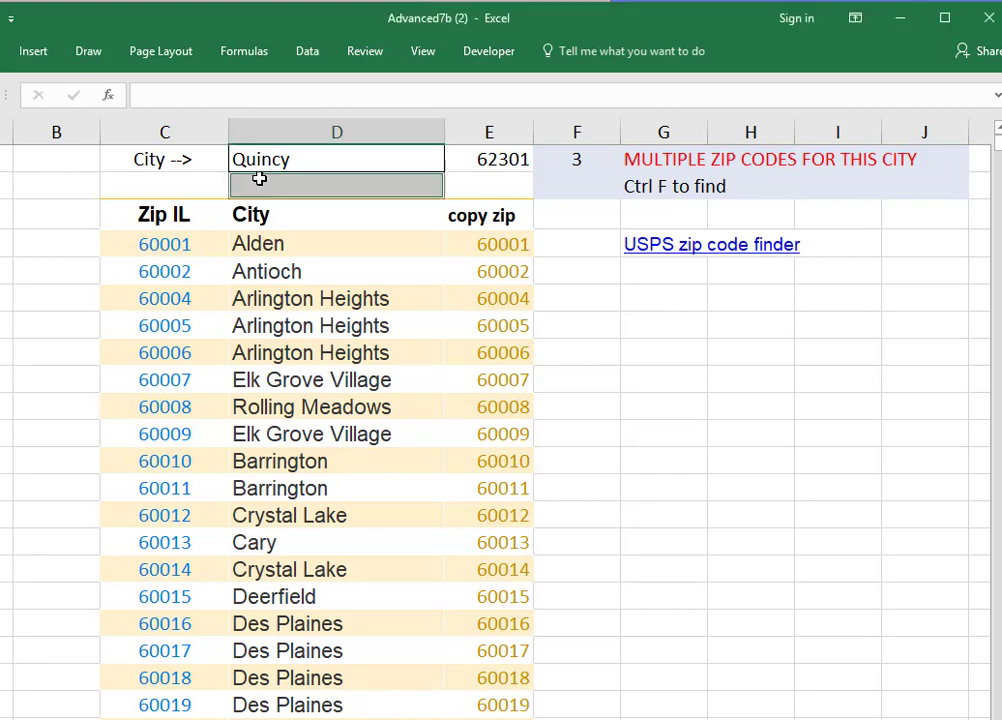
ctrl+click(260, 179)
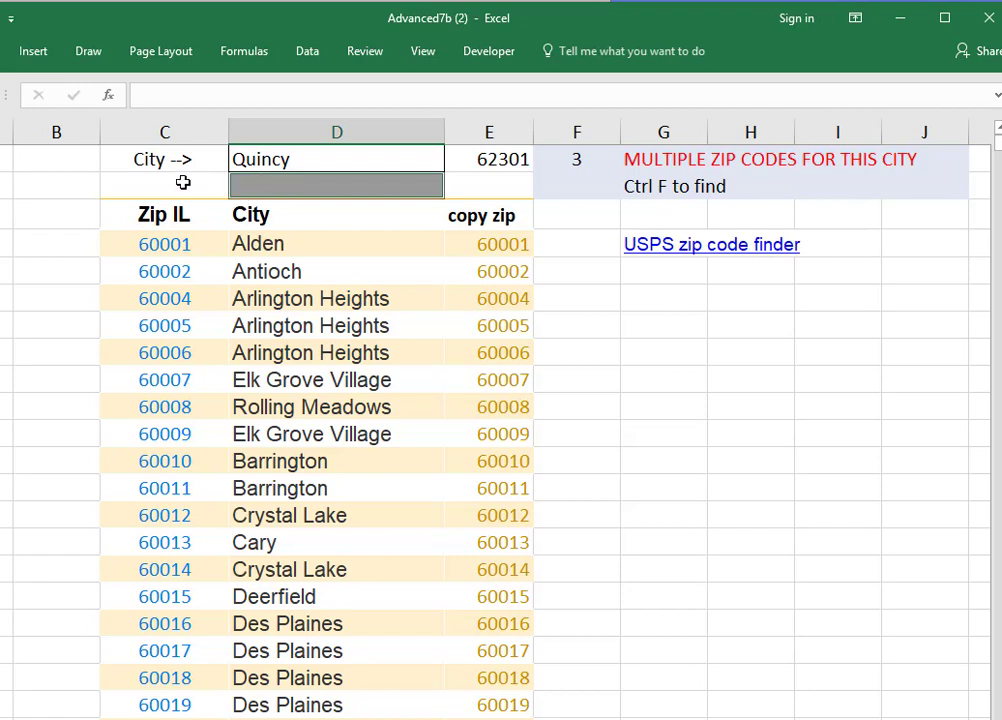
key(Left)
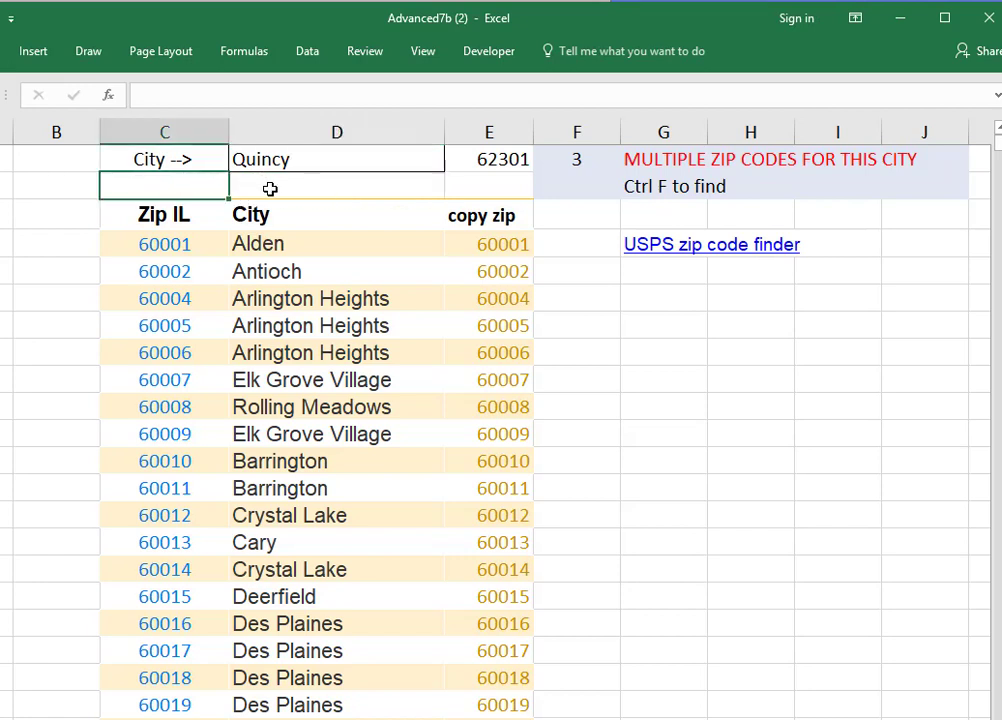
key(ctrl+f)
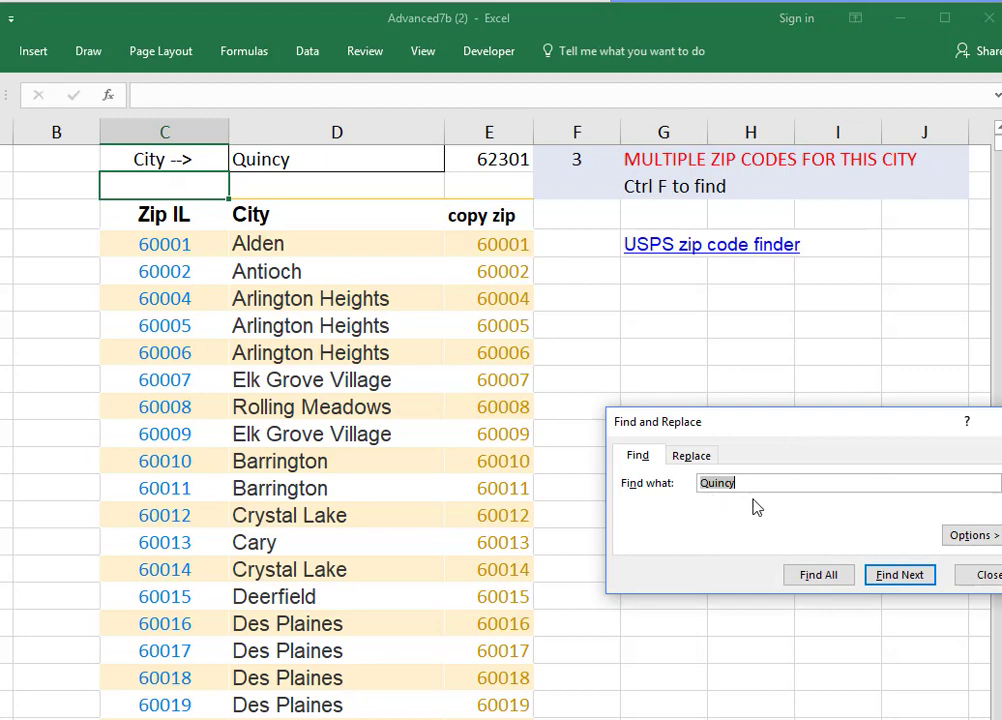
drag(772, 436, 617, 251)
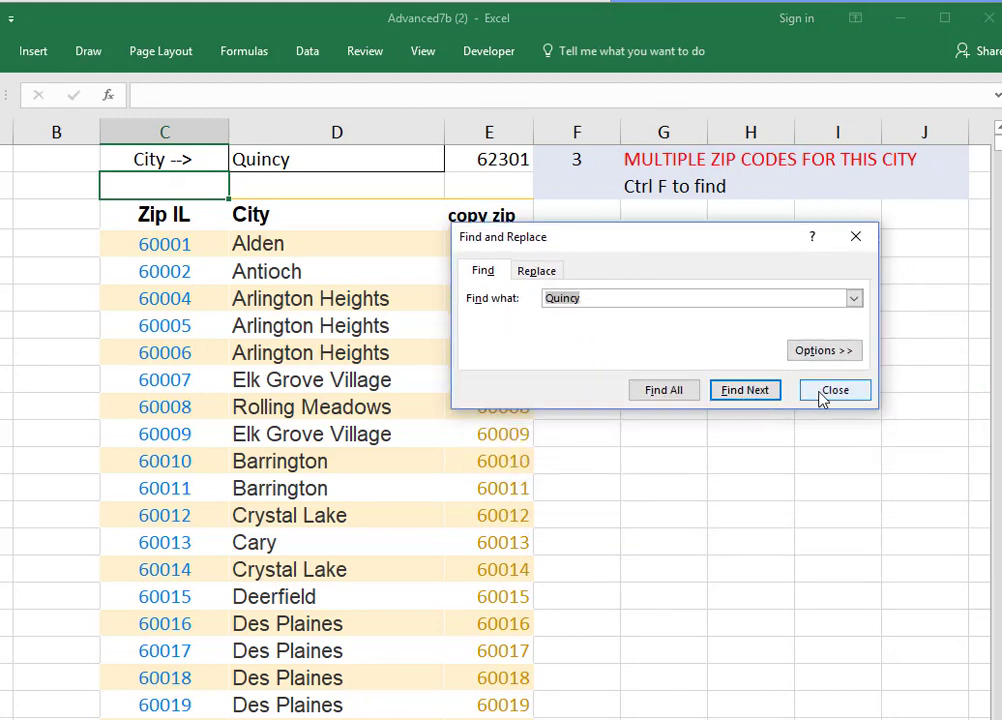
click(745, 392)
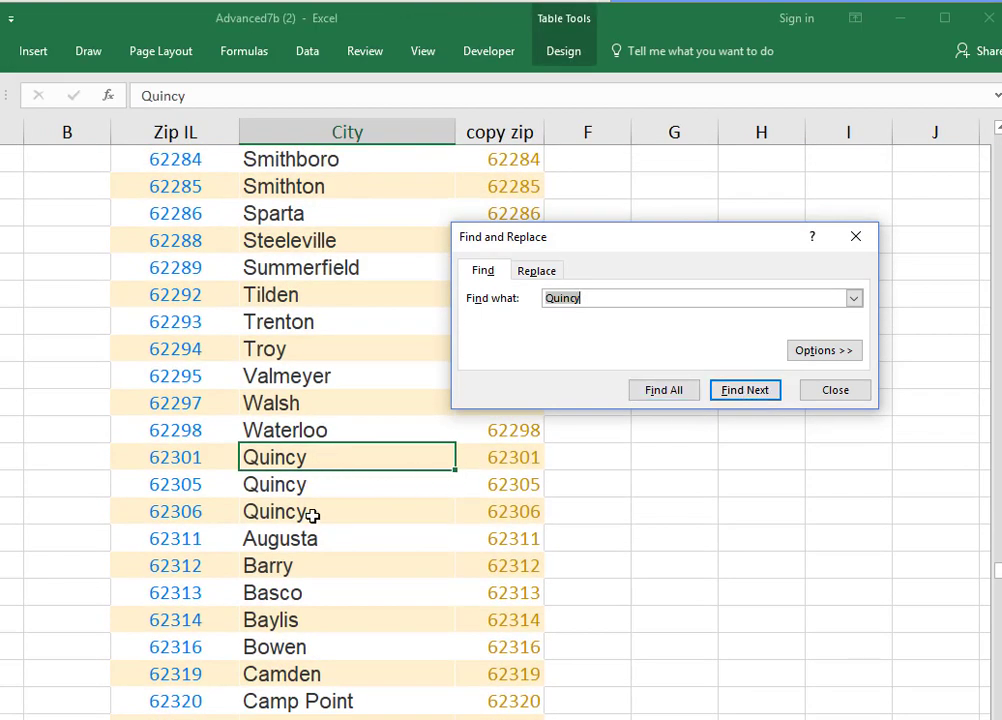
Select the copy zip cells of the Quincy rows, close the search and return to the start of the sheet.
drag(519, 459, 512, 520)
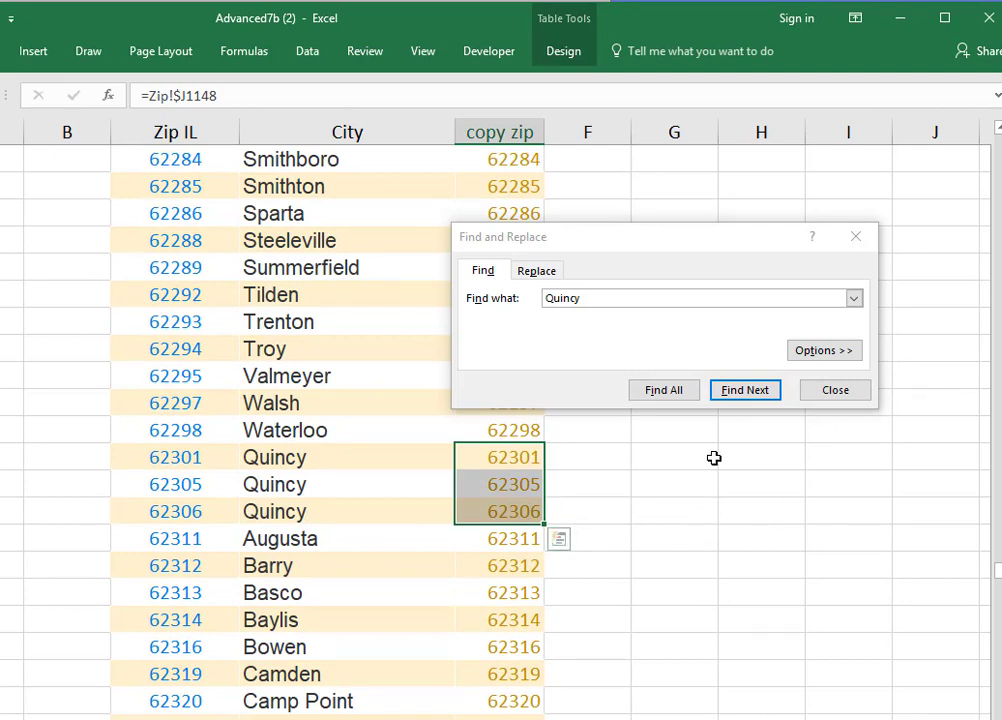
click(836, 391)
drag(995, 575, 995, 128)
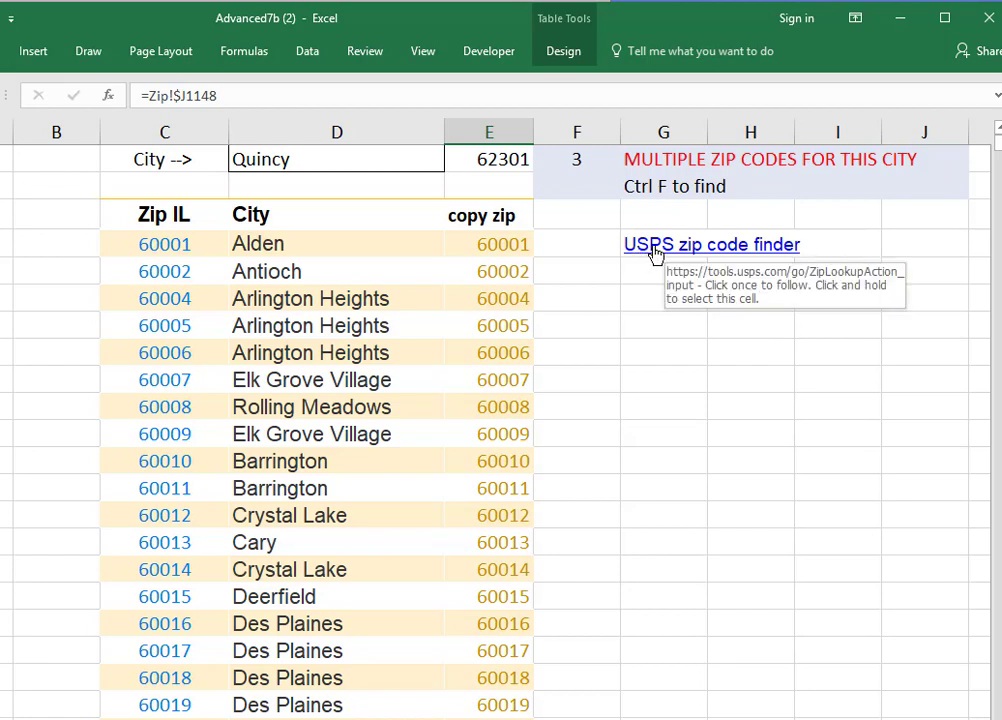
Review the display text and web address of the USPS zip code finder hyperlink, and accept the link settings.
click(33, 57)
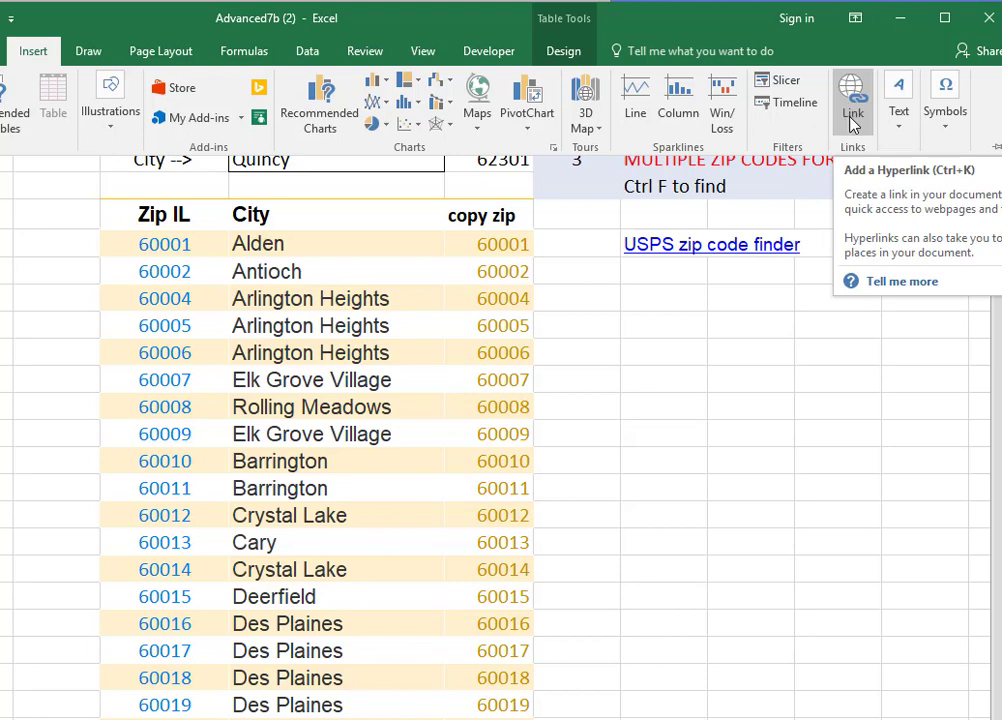
right_click(647, 255)
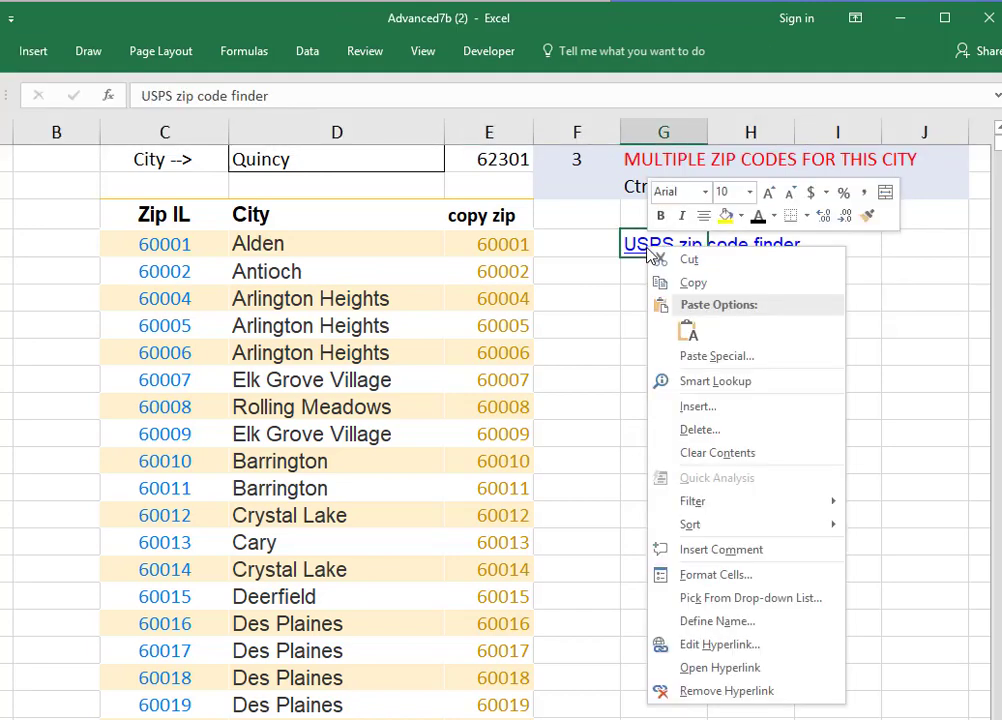
click(702, 645)
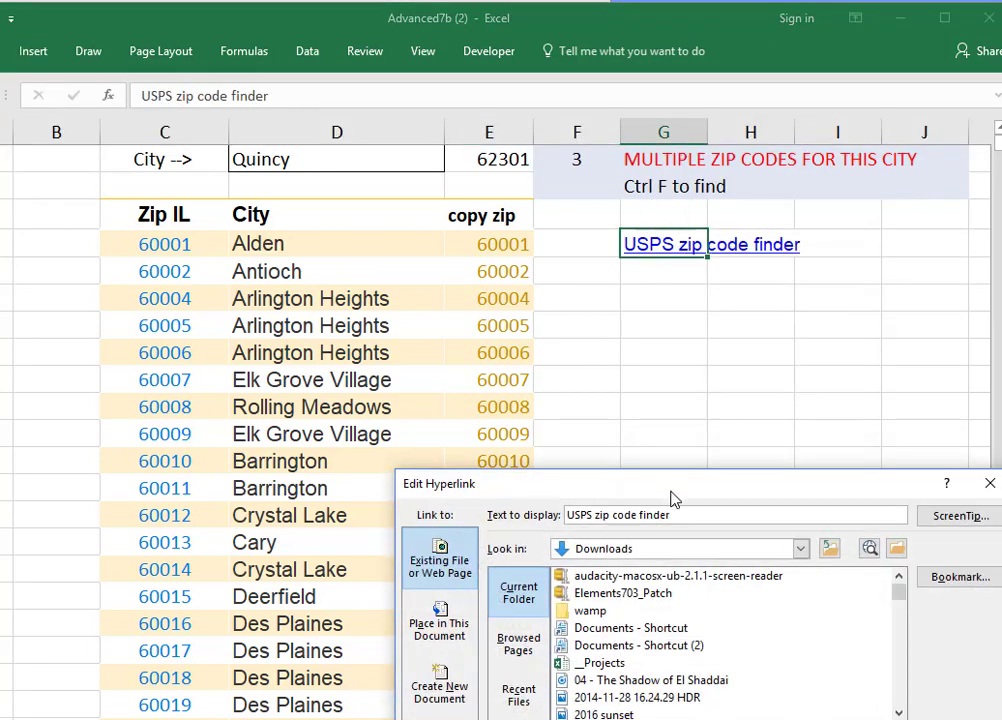
drag(646, 492, 591, 219)
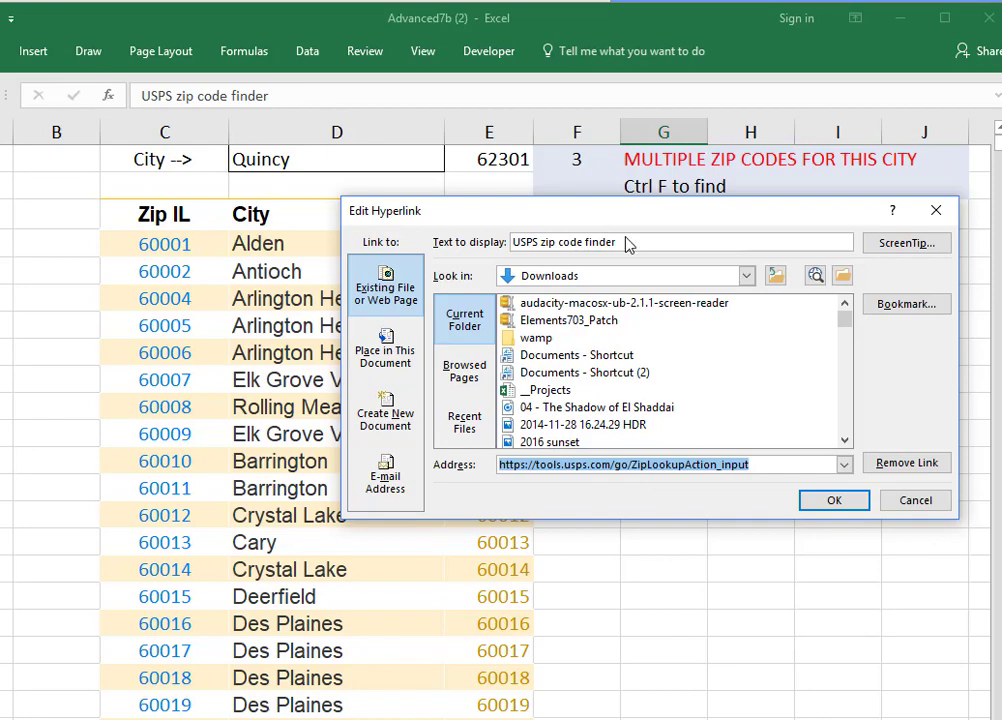
drag(622, 222, 717, 269)
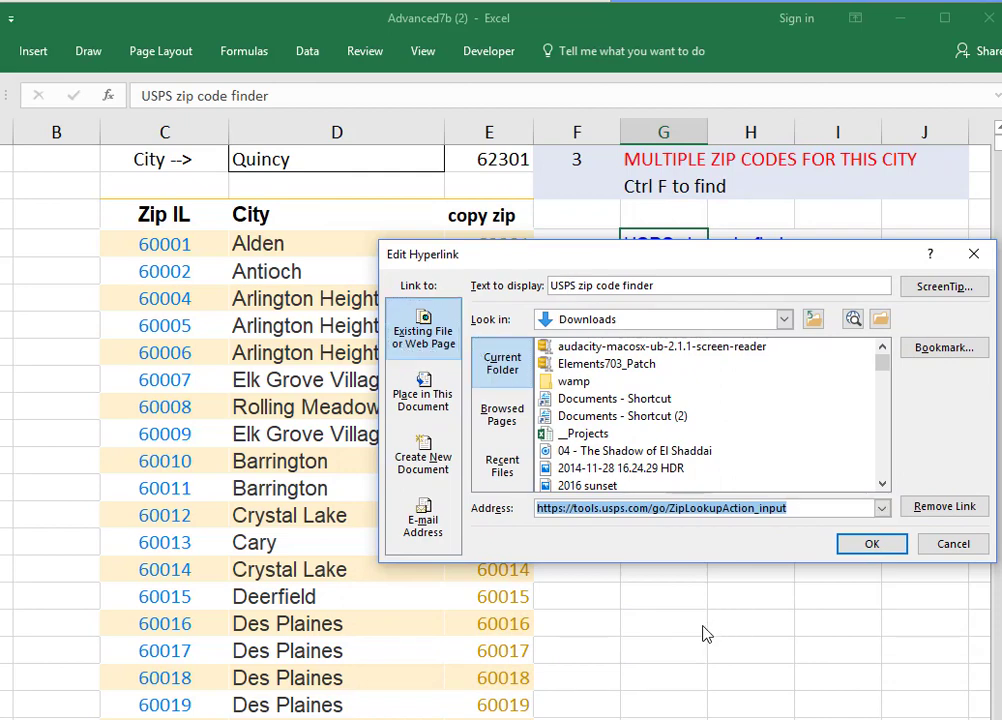
click(872, 545)
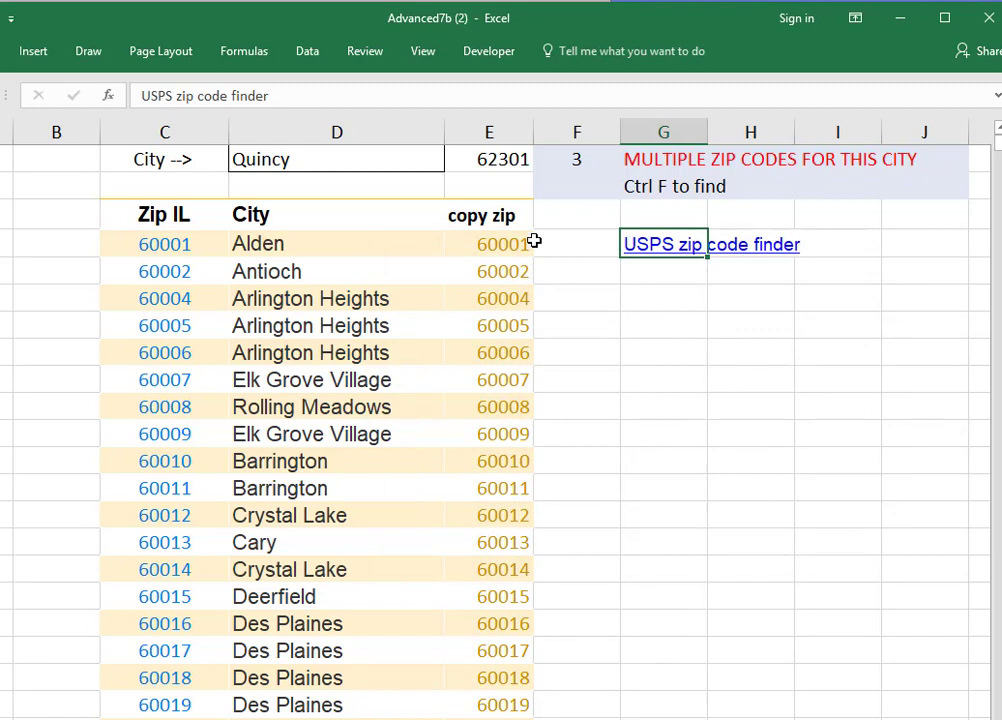
Inspect the formulas behind the zip code, match count and status message in cells E1, F1 and G1.
click(484, 161)
click(376, 95)
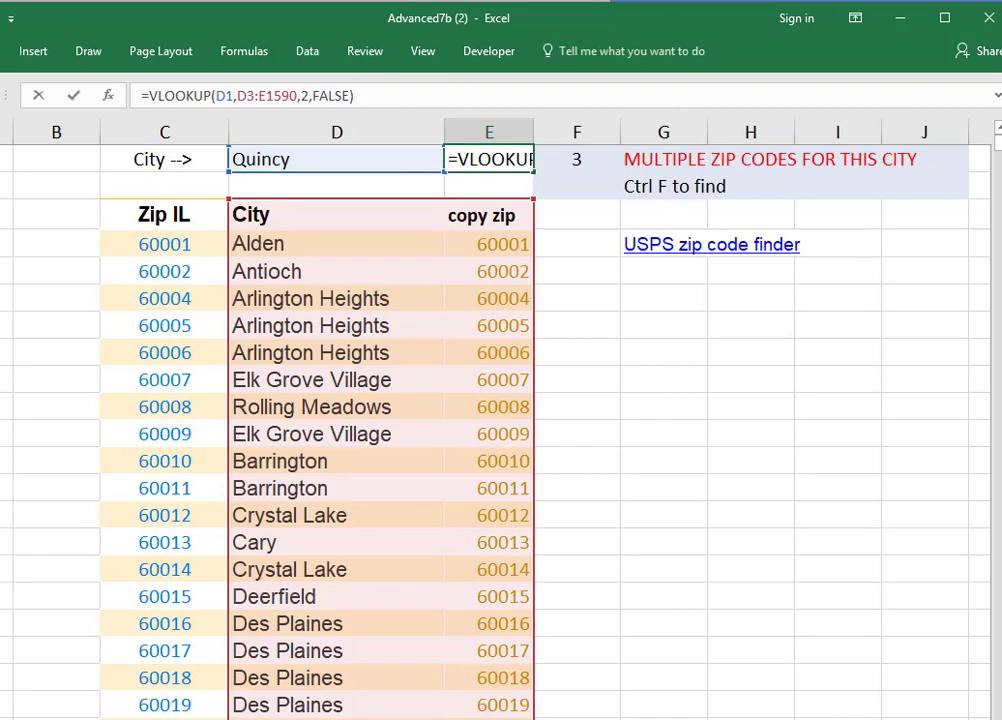
key(Return)
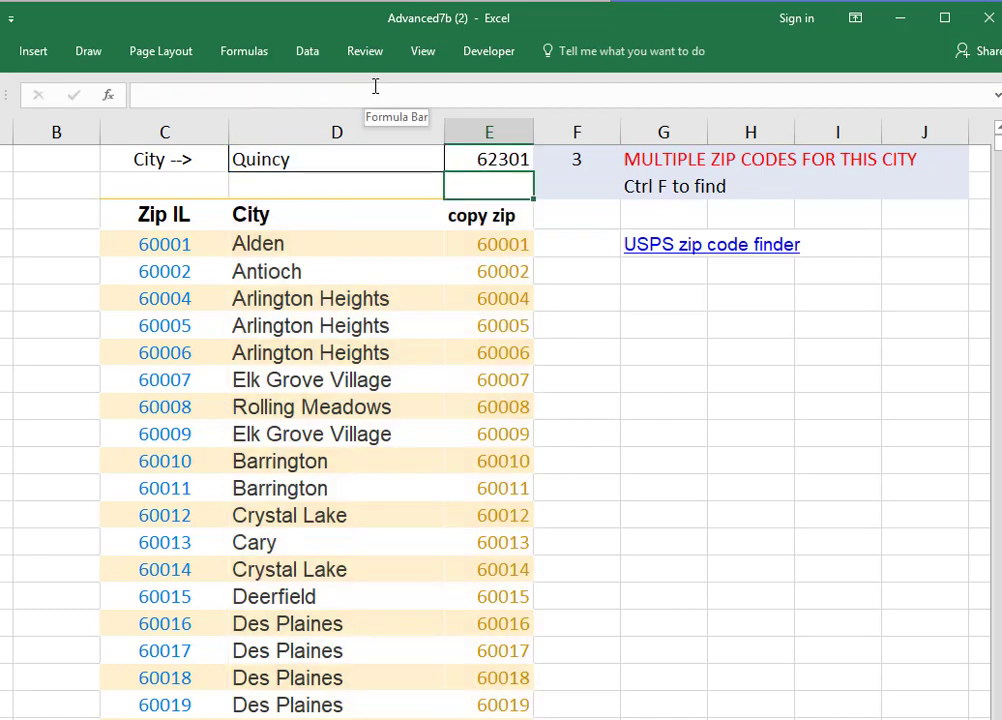
click(555, 158)
click(319, 93)
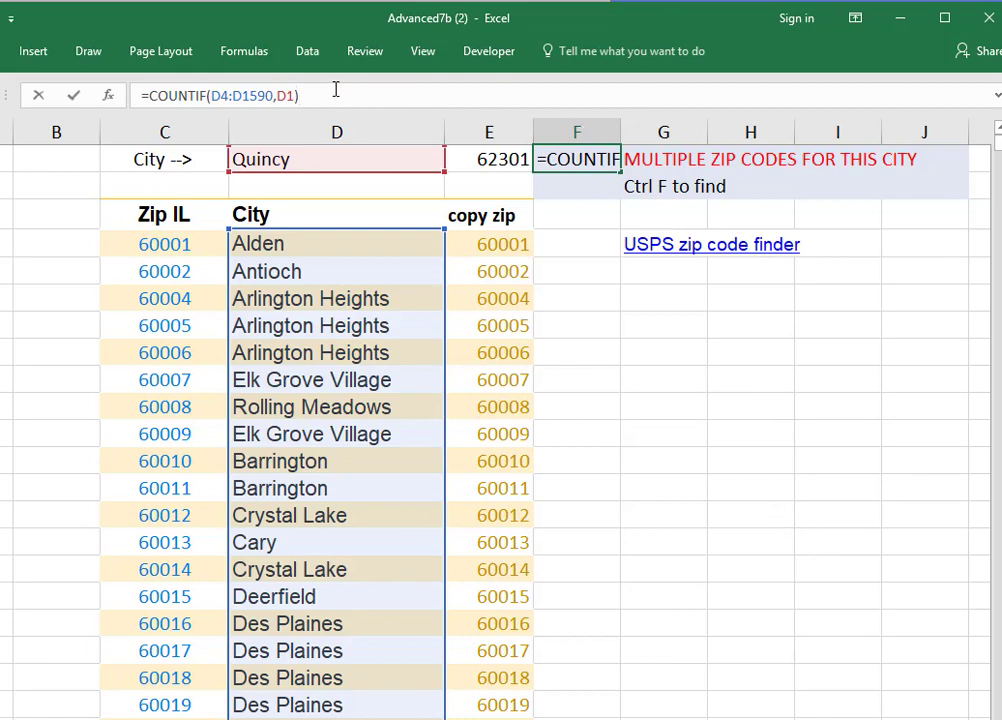
key(Return)
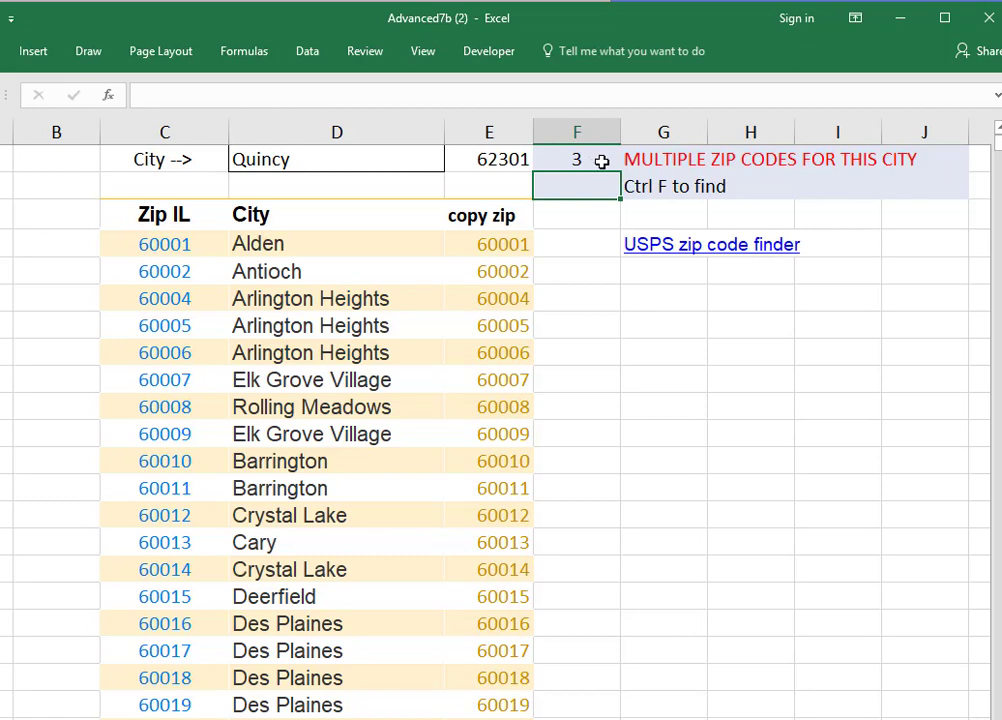
click(643, 162)
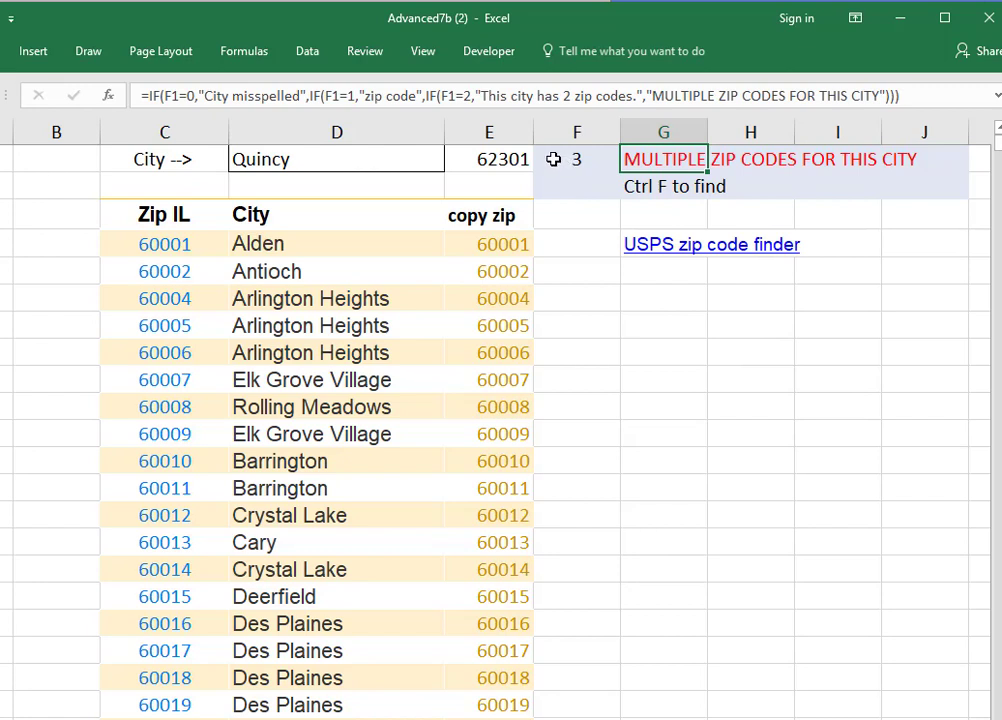
Change the city in cell D1 to the misspelling Quincys to test the status message.
click(300, 160)
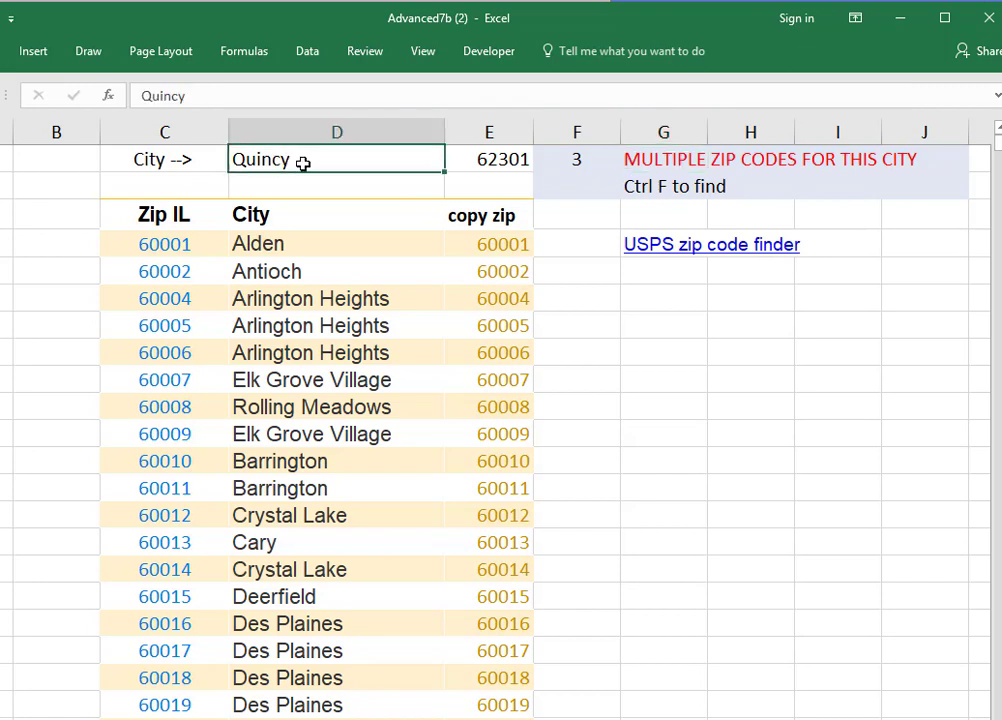
double_click(296, 160)
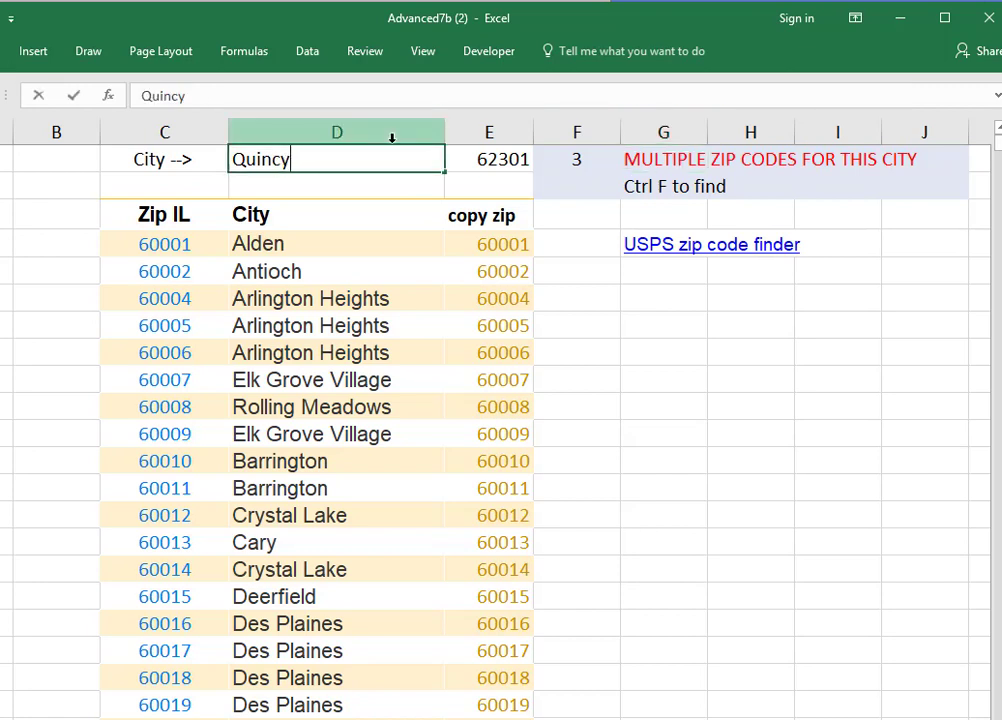
text(s)
key(Return)
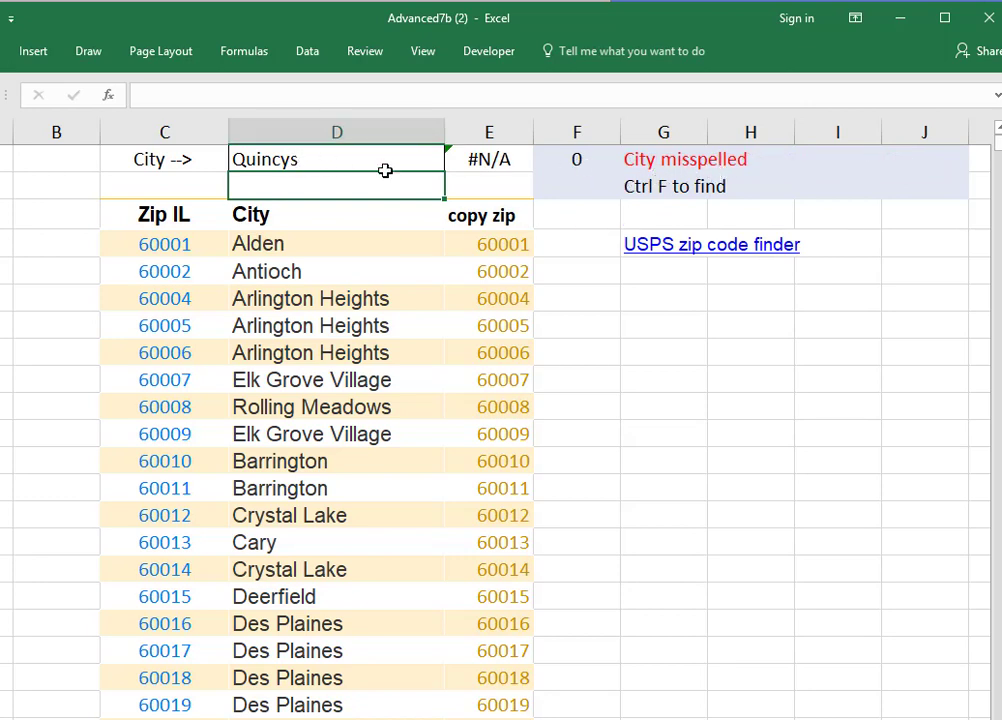
Correct the city in cell D1 back to Quincy.
double_click(313, 160)
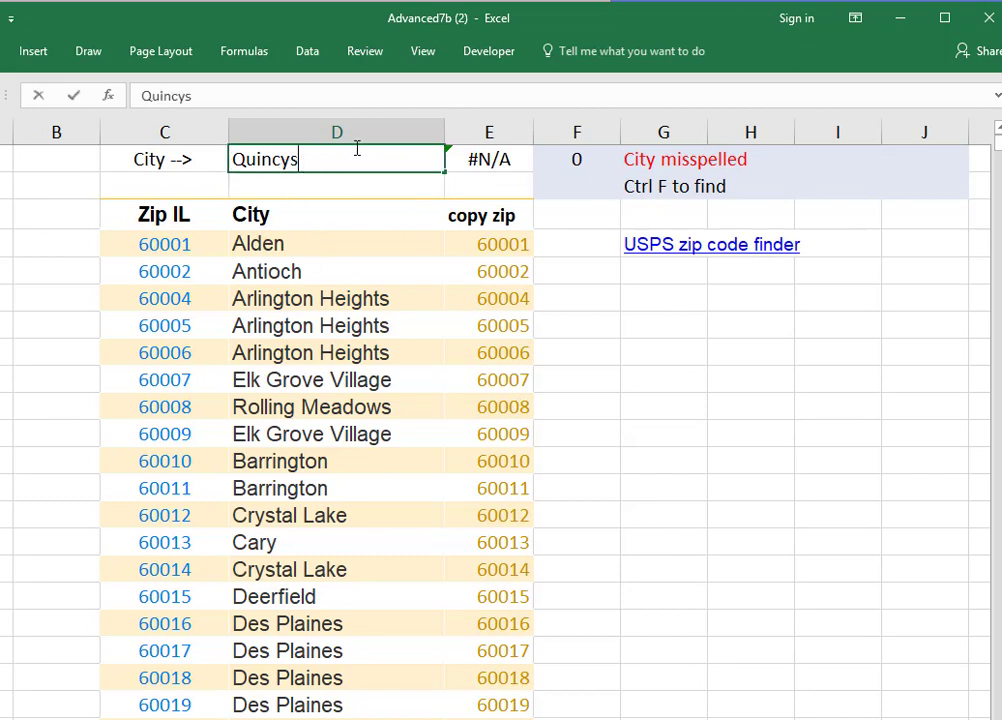
key(BackSpace)
key(Return)
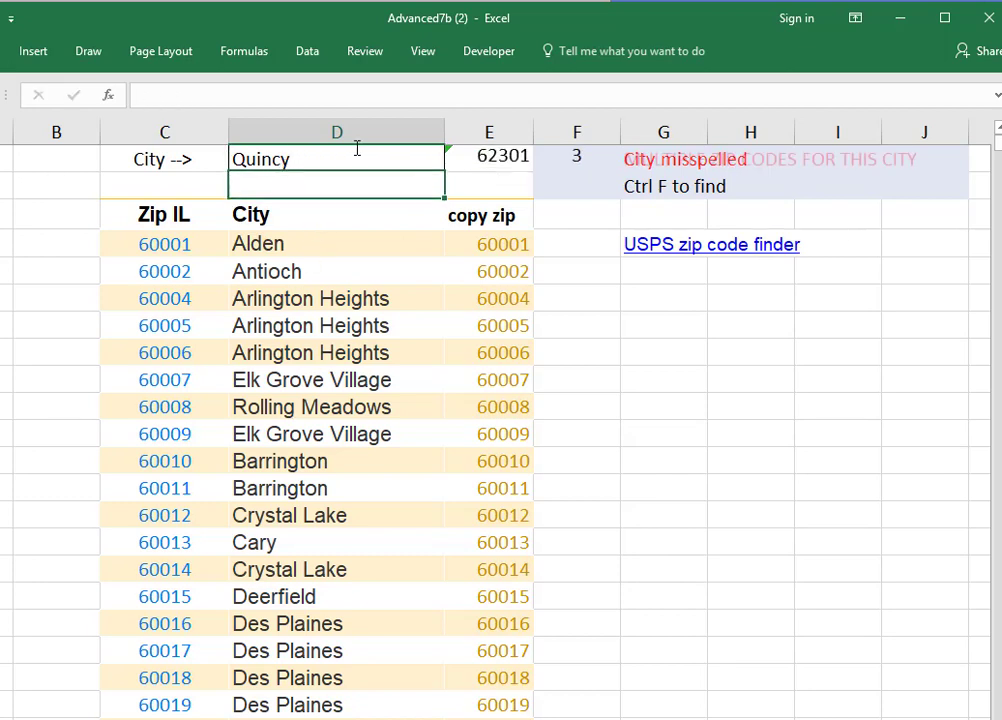
Open the nested IF formula in cell G1 to read its conditions, and leave it without saving any change.
double_click(652, 158)
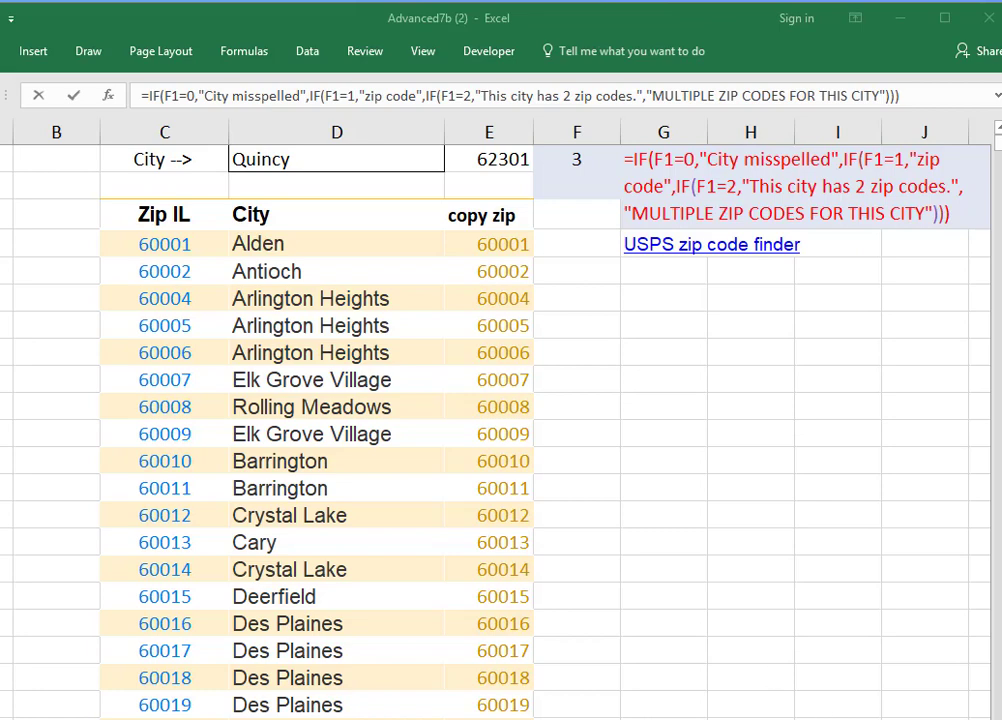
click(312, 162)
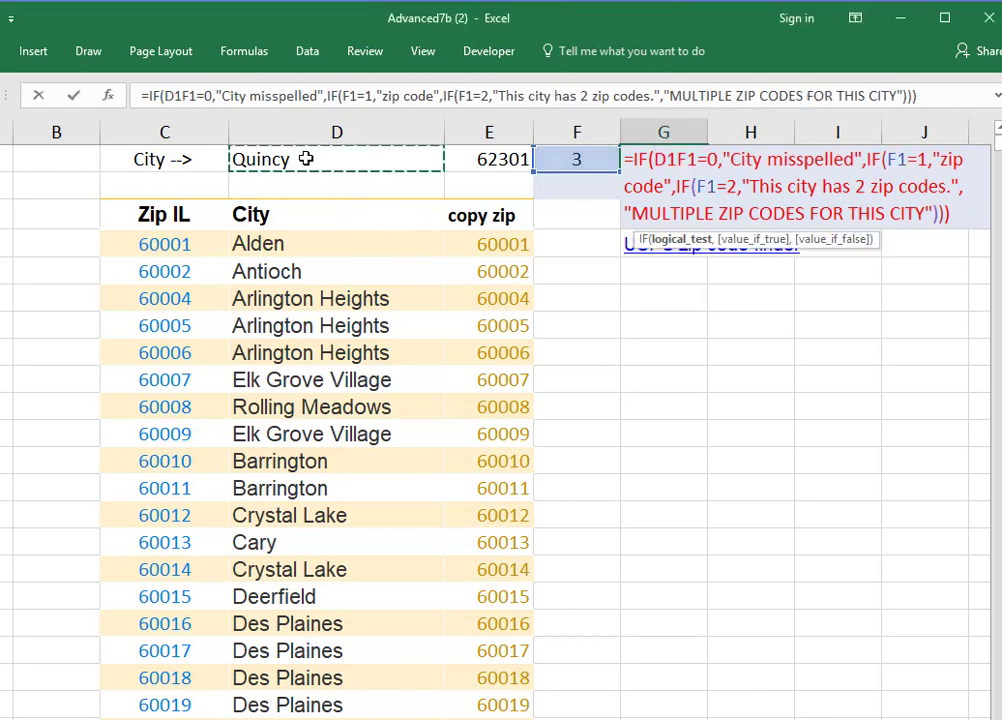
key(Escape)
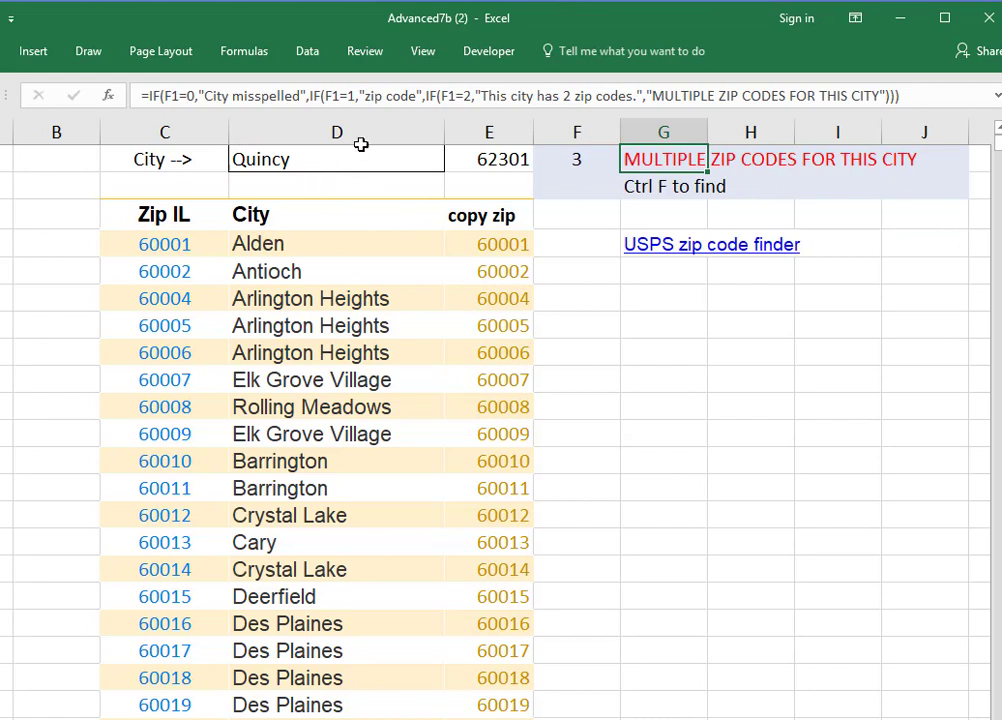
Replace the city in cell D1 with Cary to look up a city that has a single zip code.
double_click(293, 159)
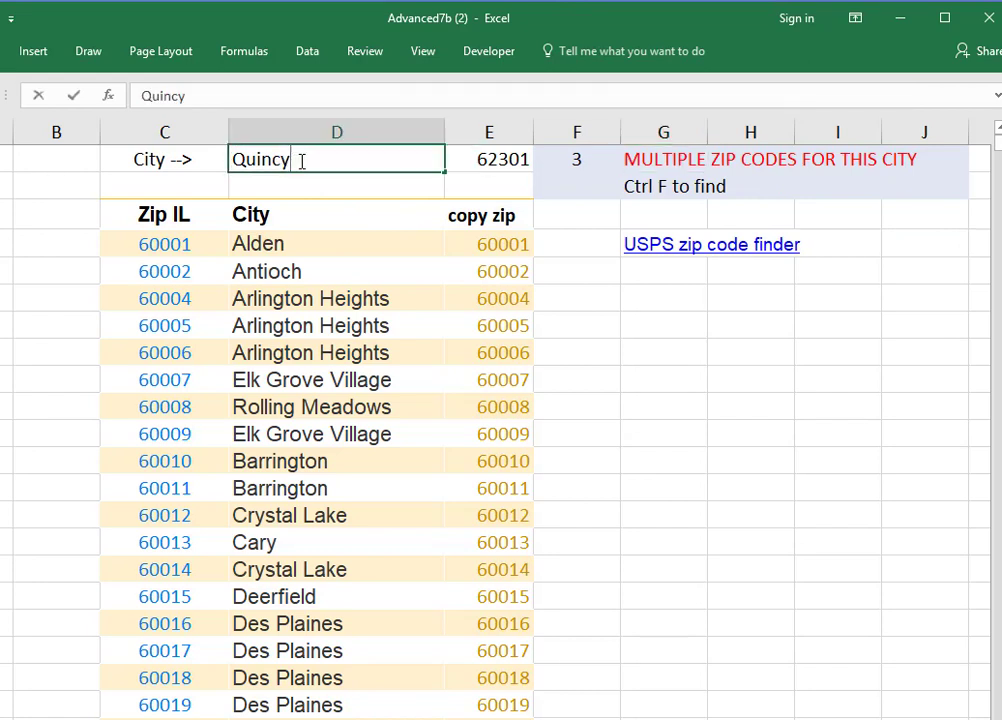
drag(300, 159, 213, 155)
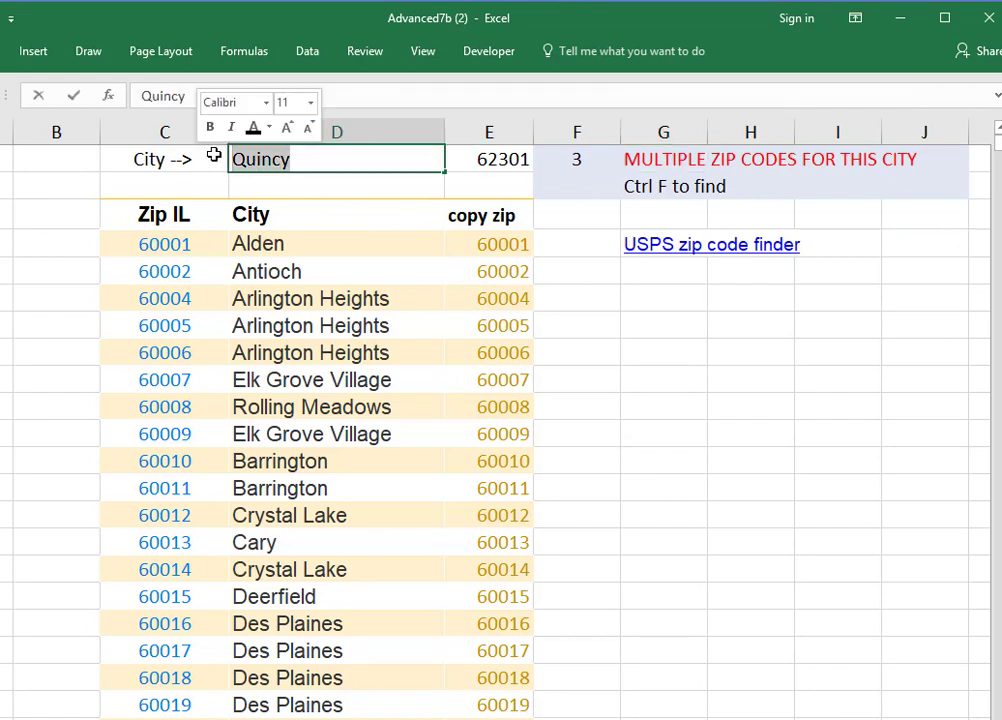
text(Cary)
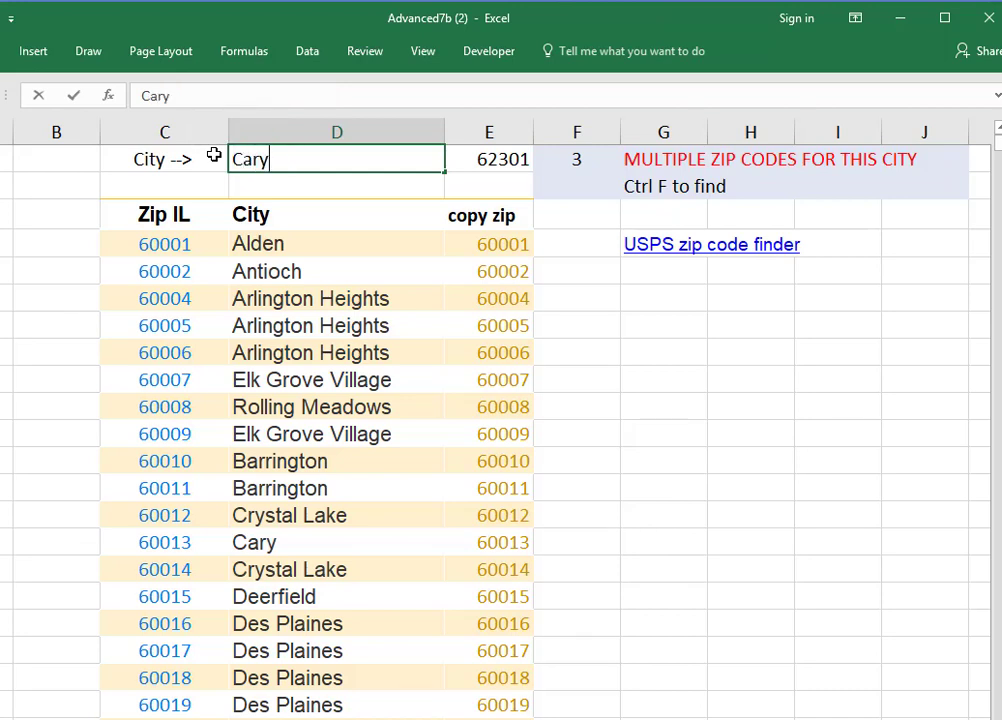
key(Return)
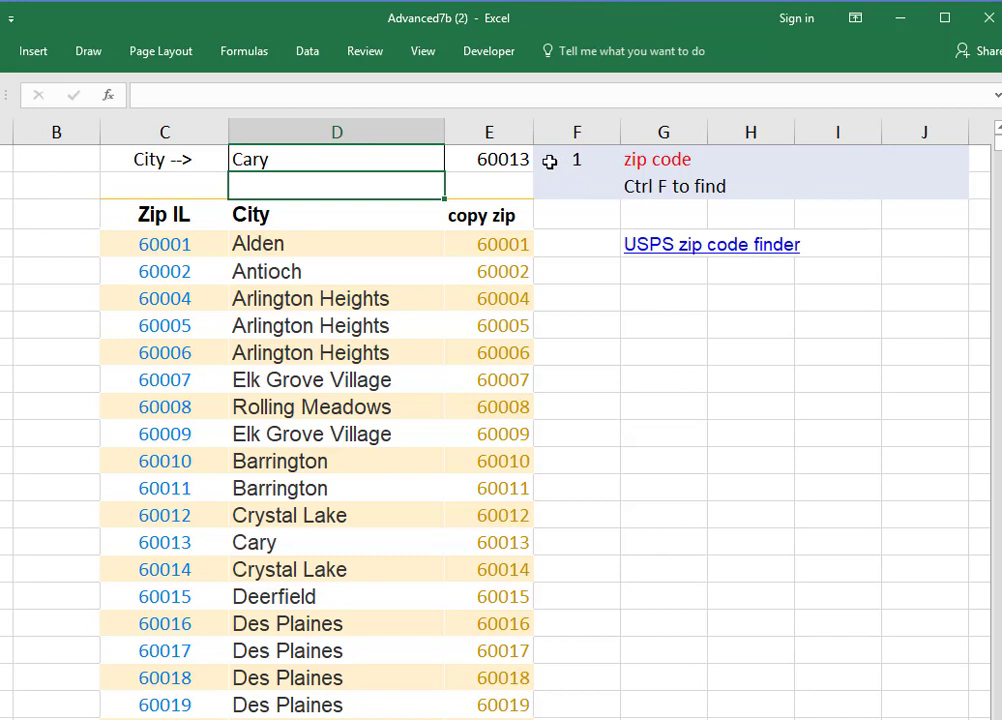
Examine the VLOOKUP formula in cell E1 and the COUNTIF formula in cell F1, leaving both as they are.
click(502, 160)
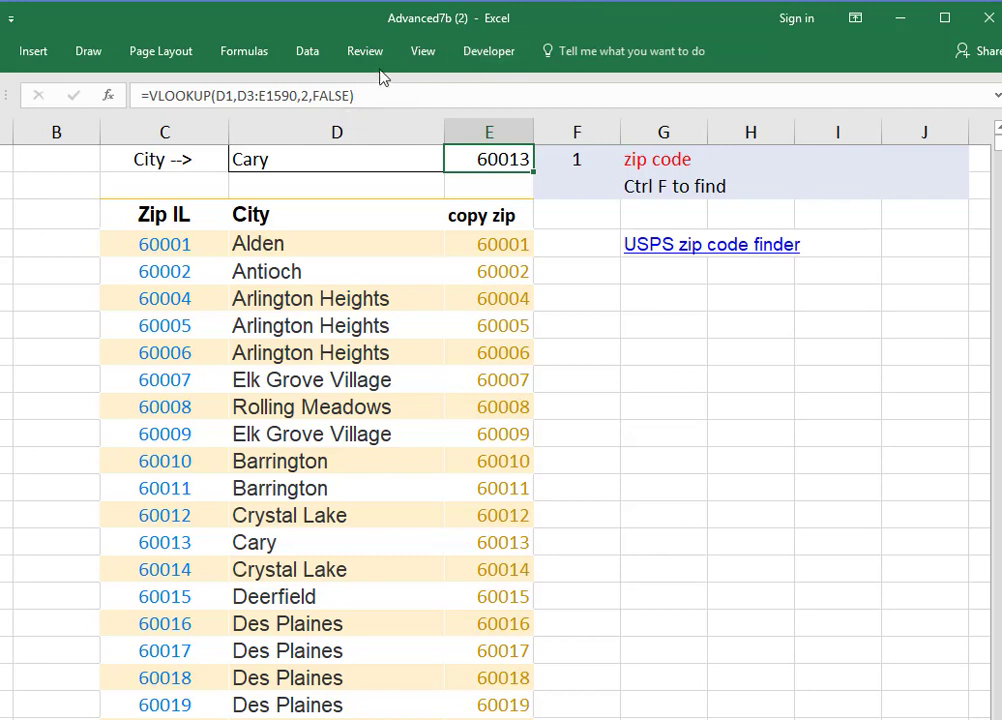
click(360, 95)
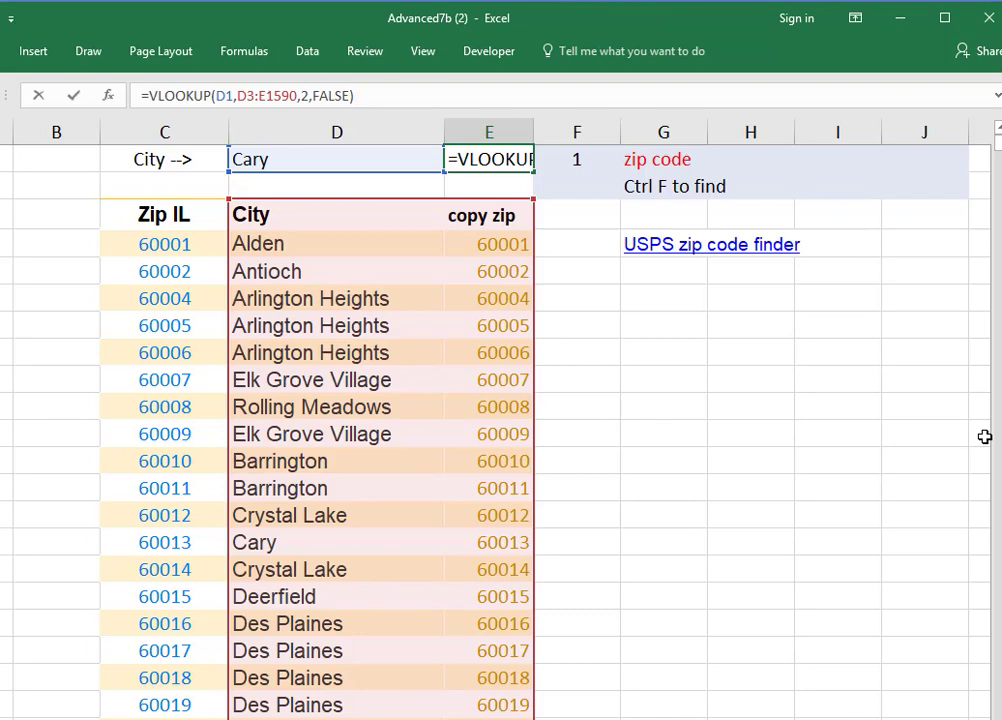
key(Return)
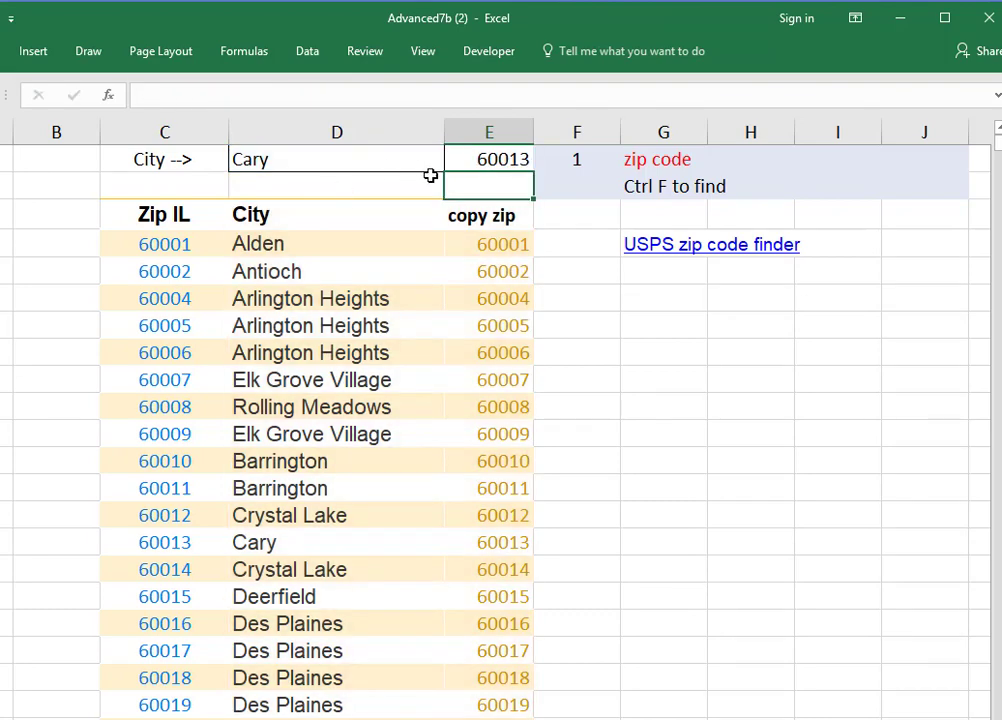
click(566, 152)
click(309, 94)
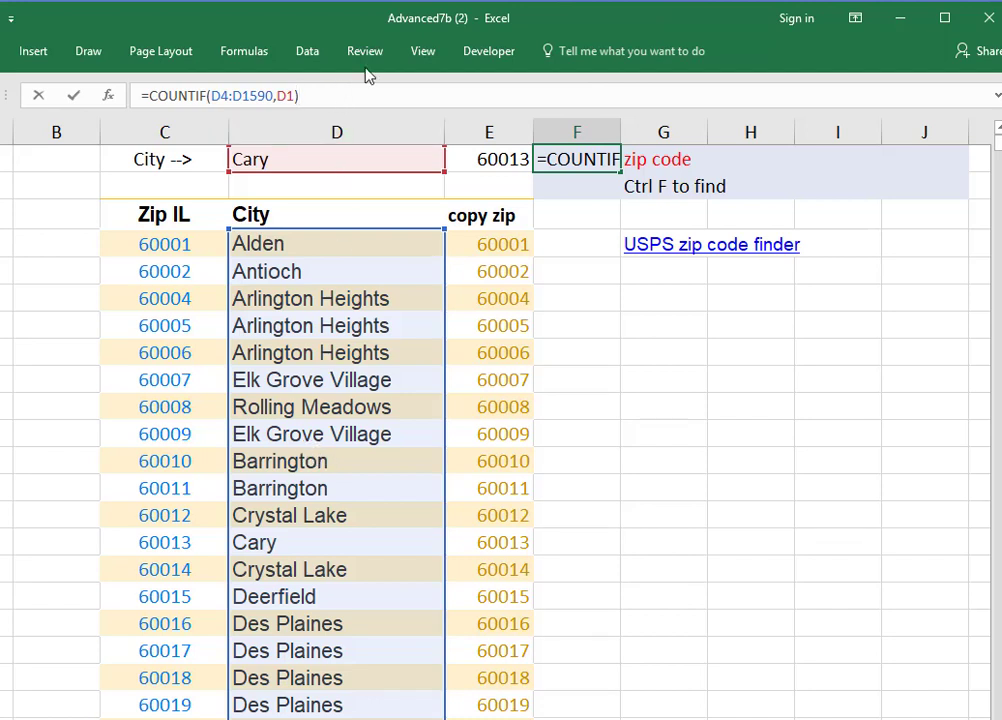
key(Return)
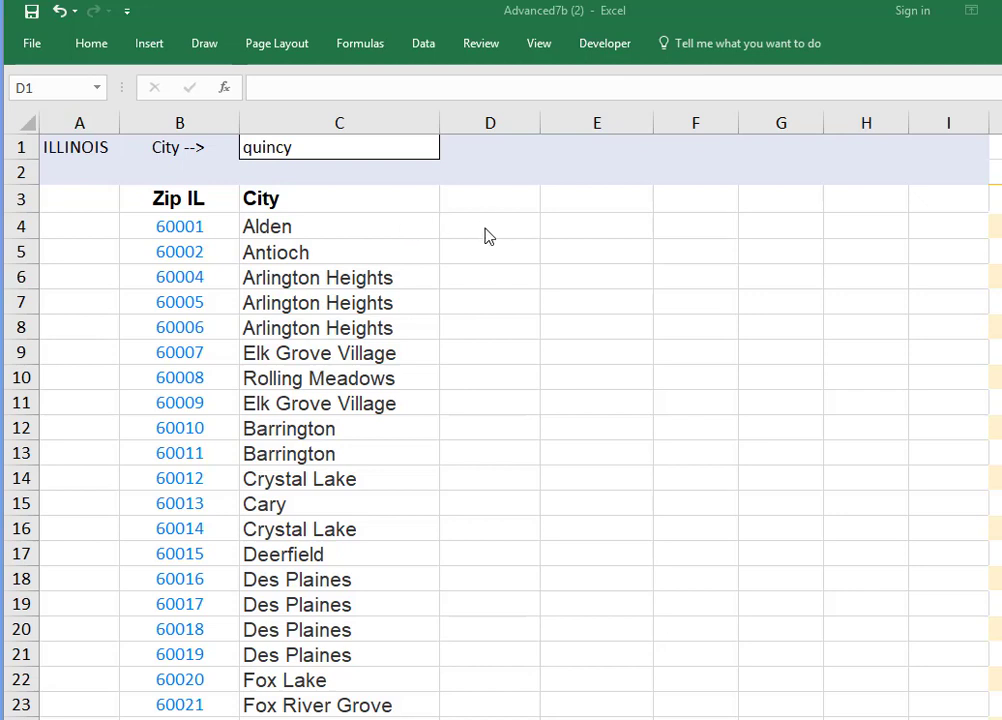
Enter the formula =B4 in cell D4 beside Alden to repeat its zip code.
click(172, 228)
click(327, 226)
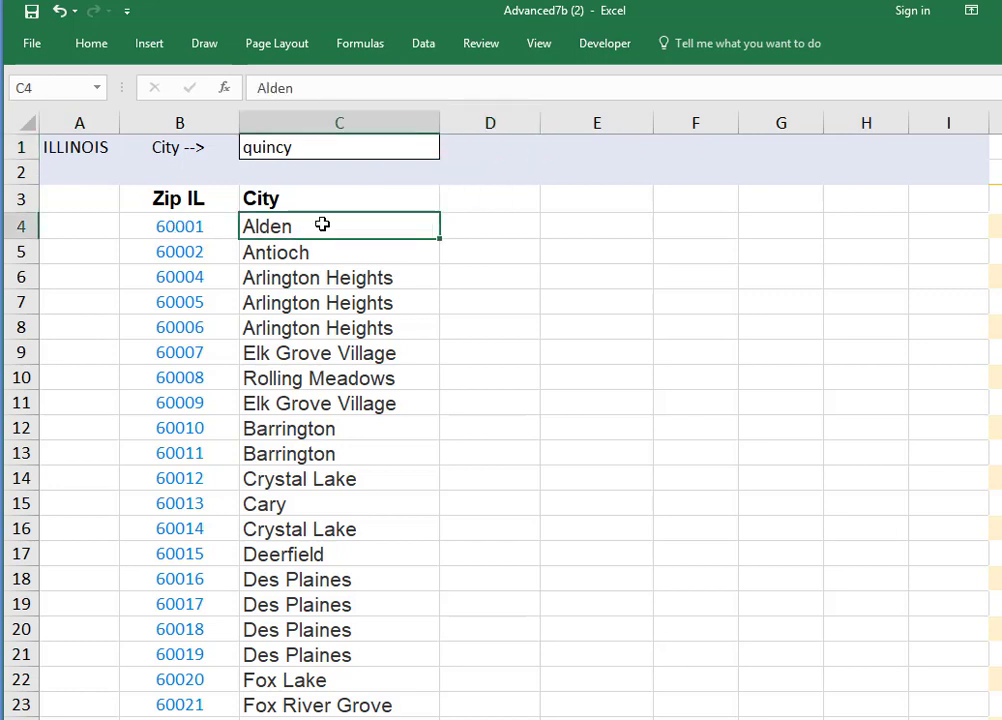
click(478, 226)
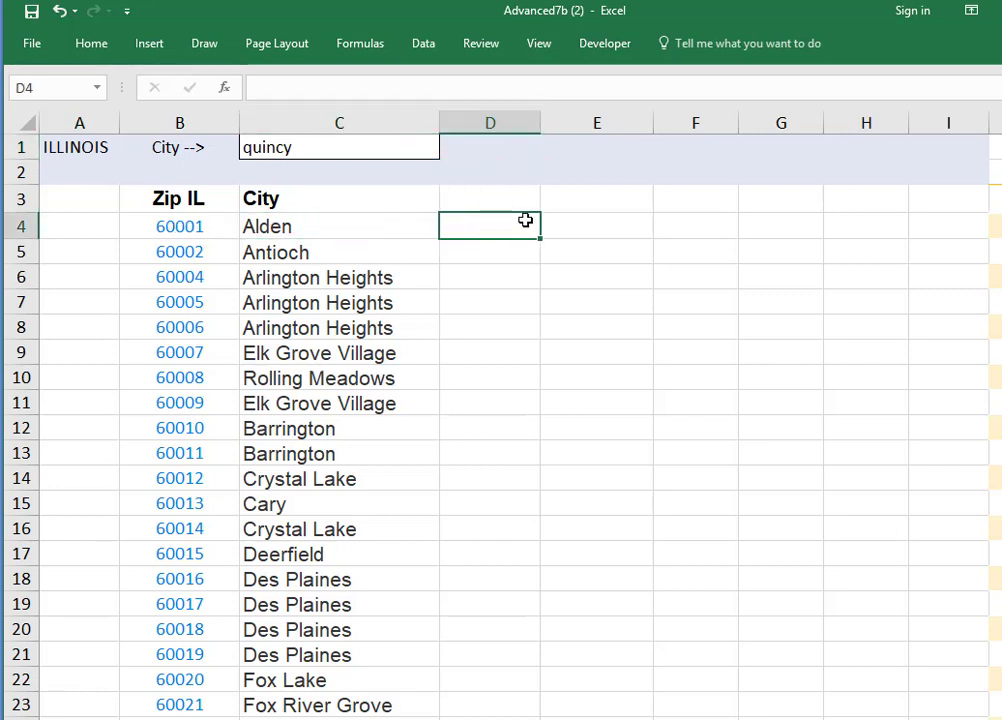
text(=)
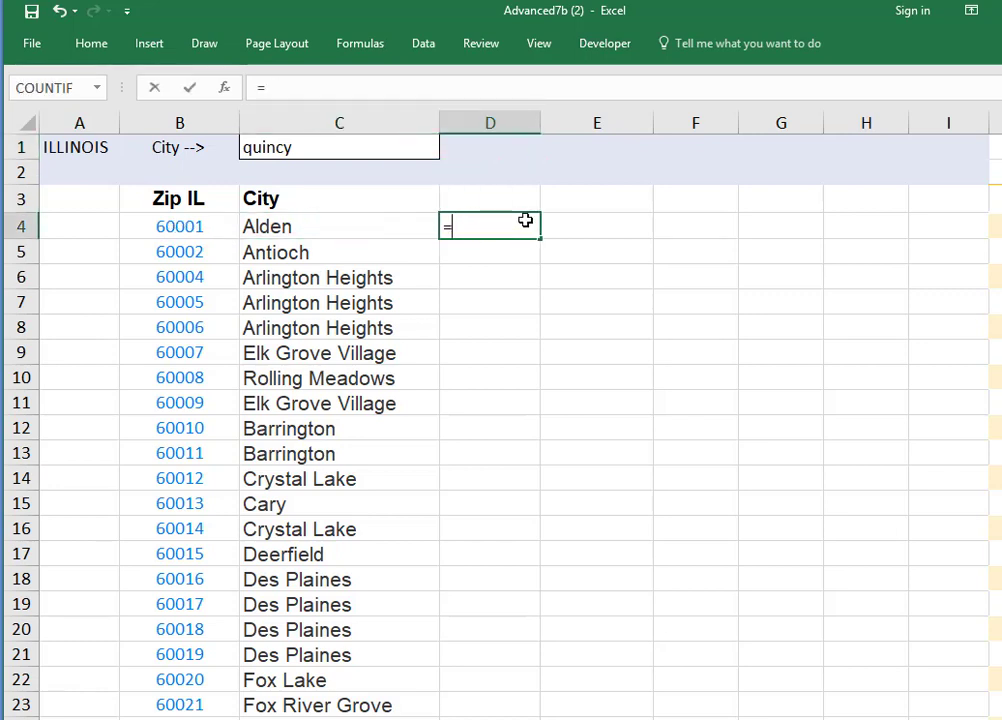
click(175, 226)
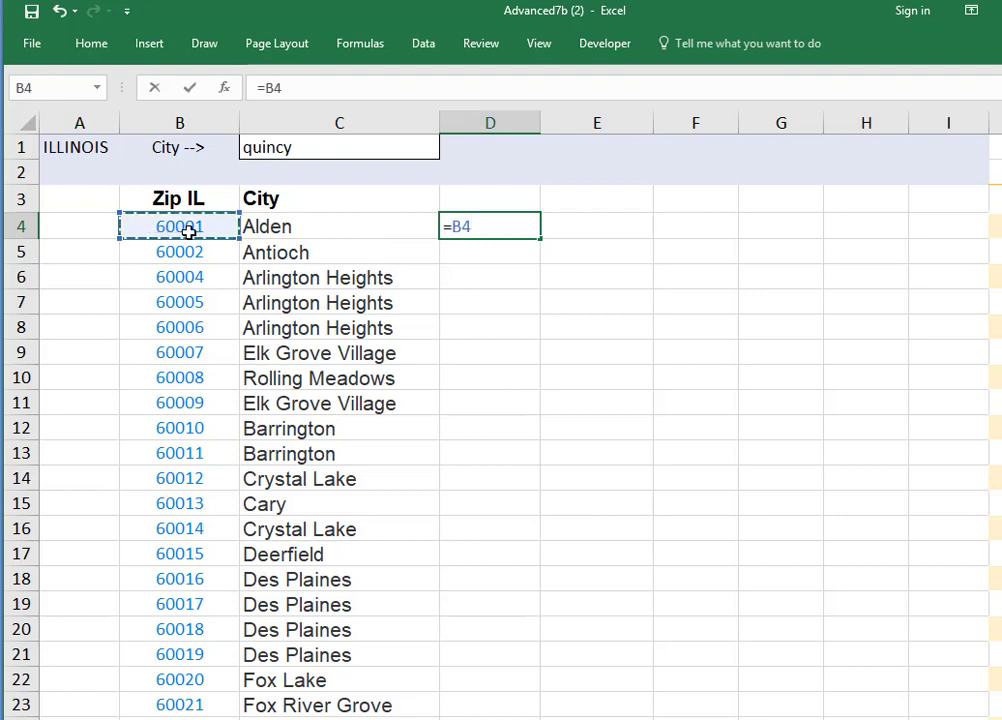
key(Return)
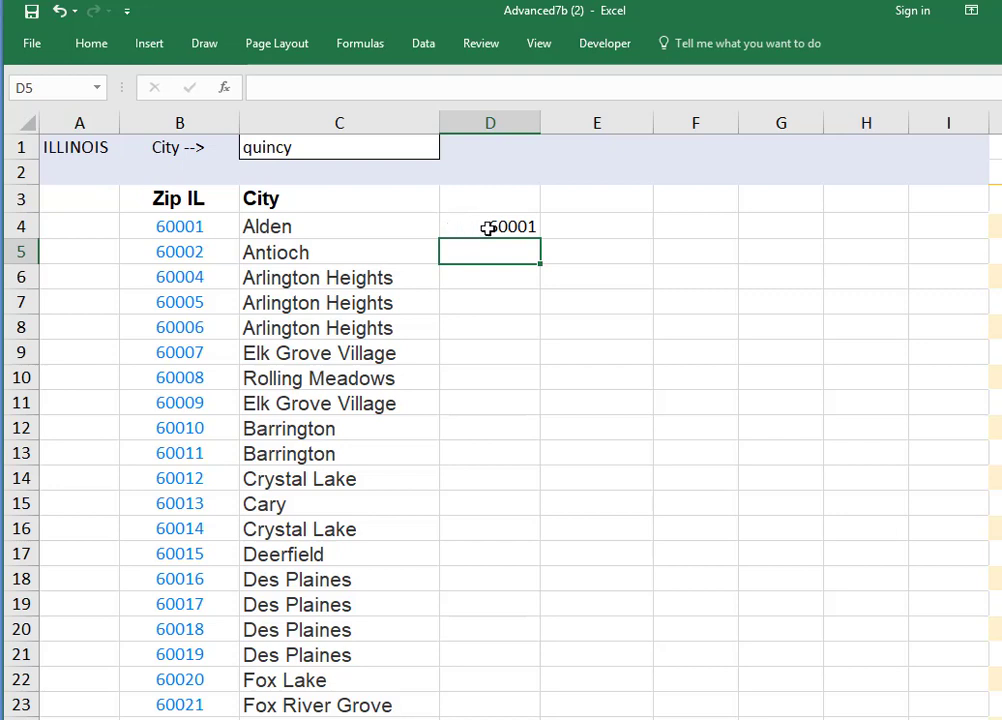
Fill the formula in D4 down to D20, and undo both the fill and the formula.
click(488, 228)
drag(543, 240, 514, 630)
click(463, 230)
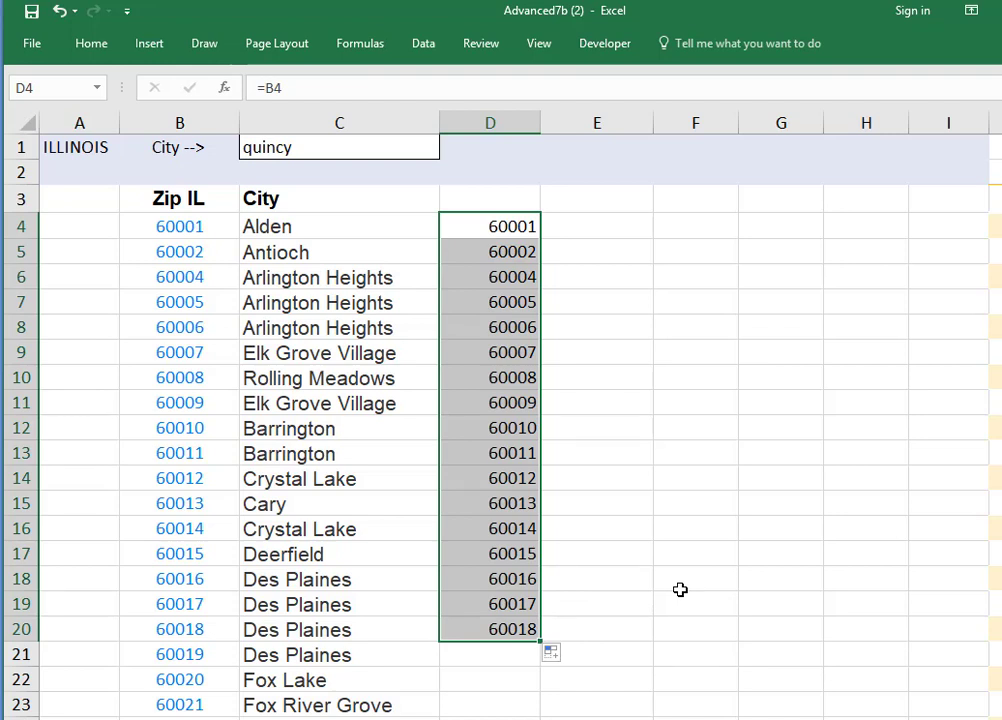
key(ctrl+z)
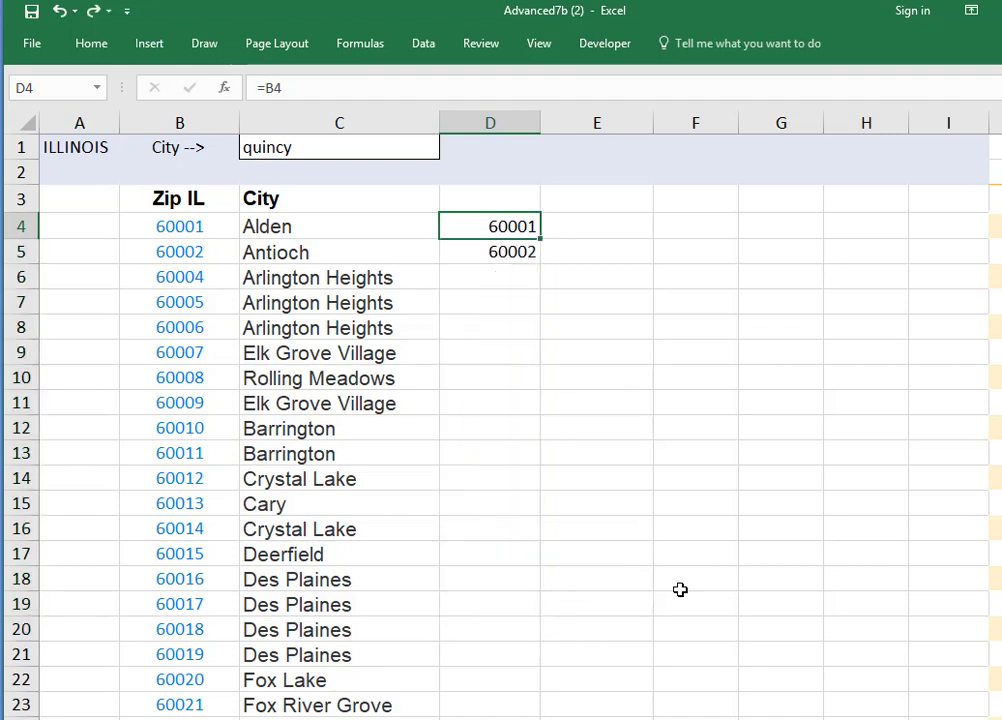
key(ctrl+z)
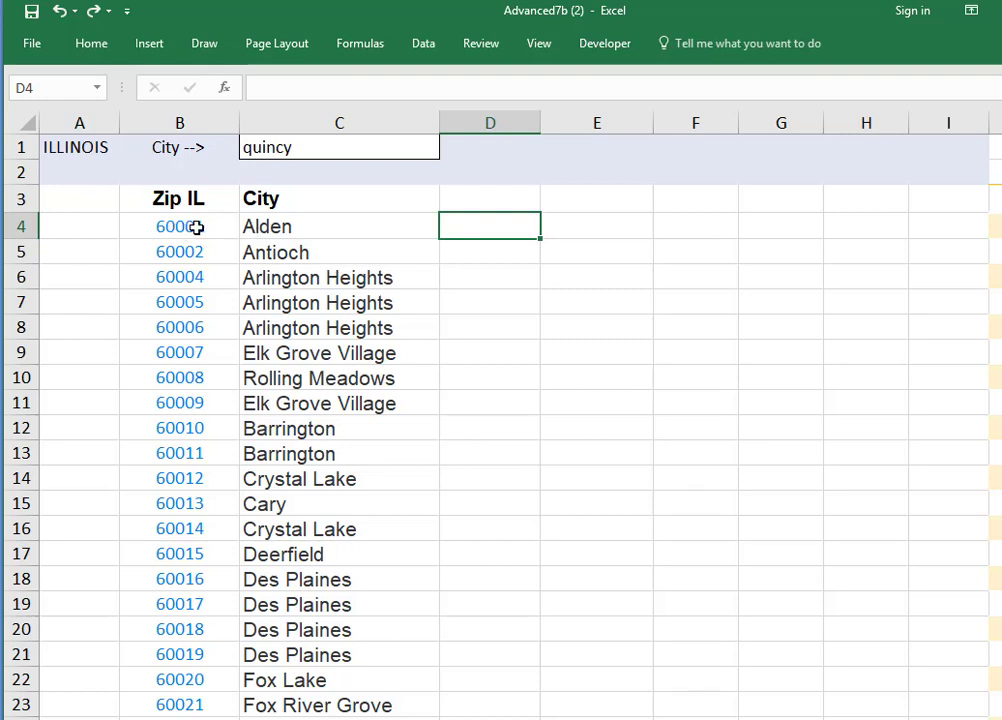
Convert the zip code and city list B3:C1590 into a table with headers and apply the teal banded table style.
click(288, 254)
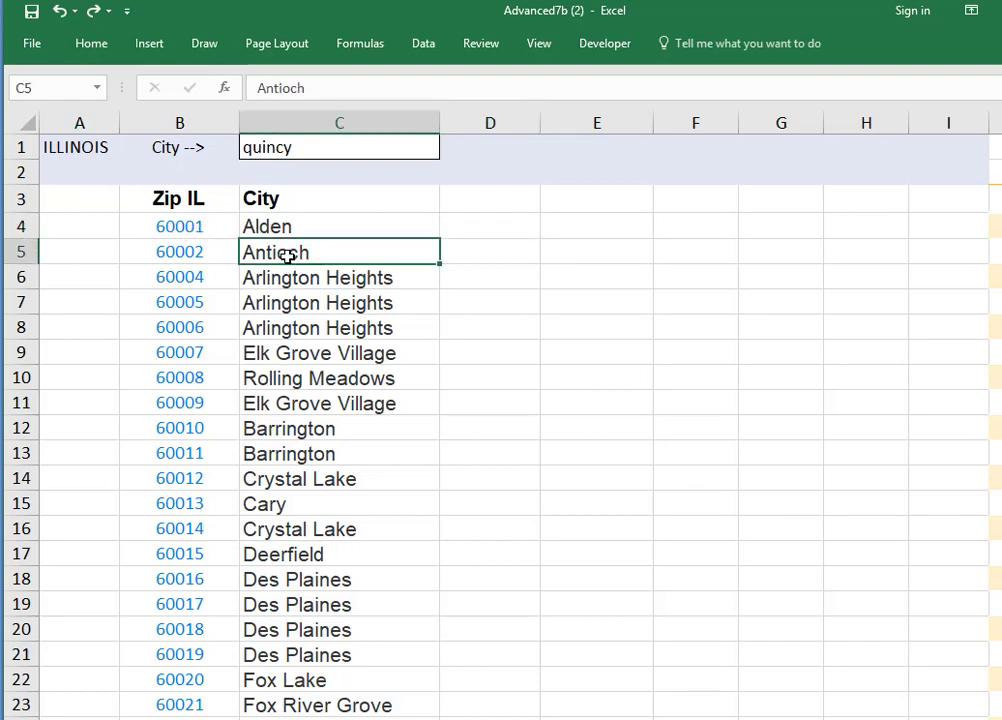
click(150, 44)
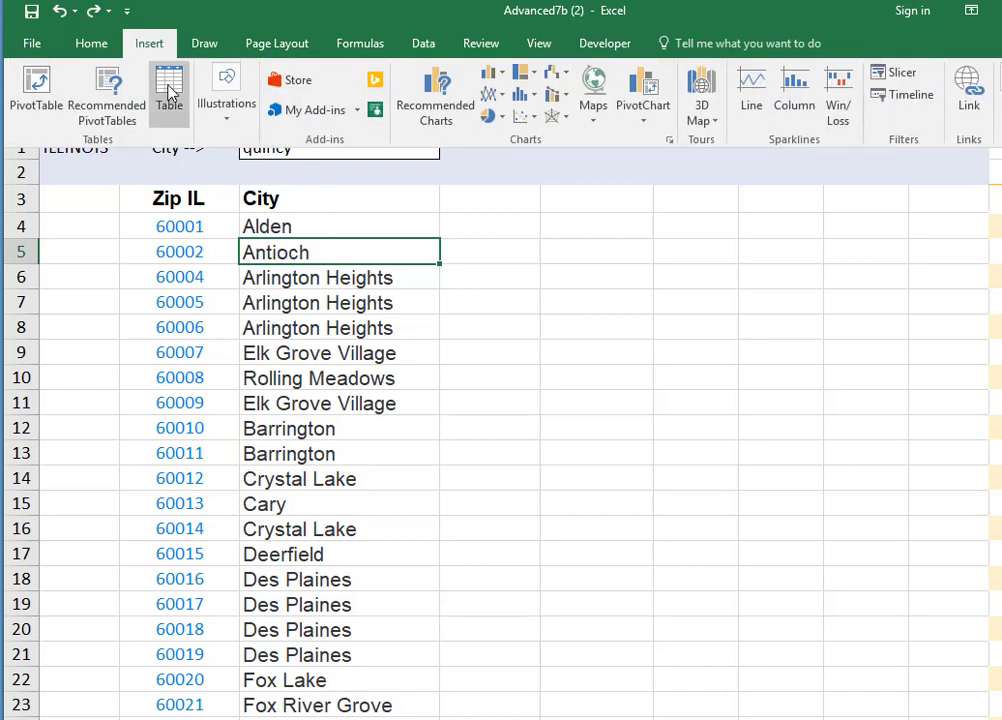
click(166, 90)
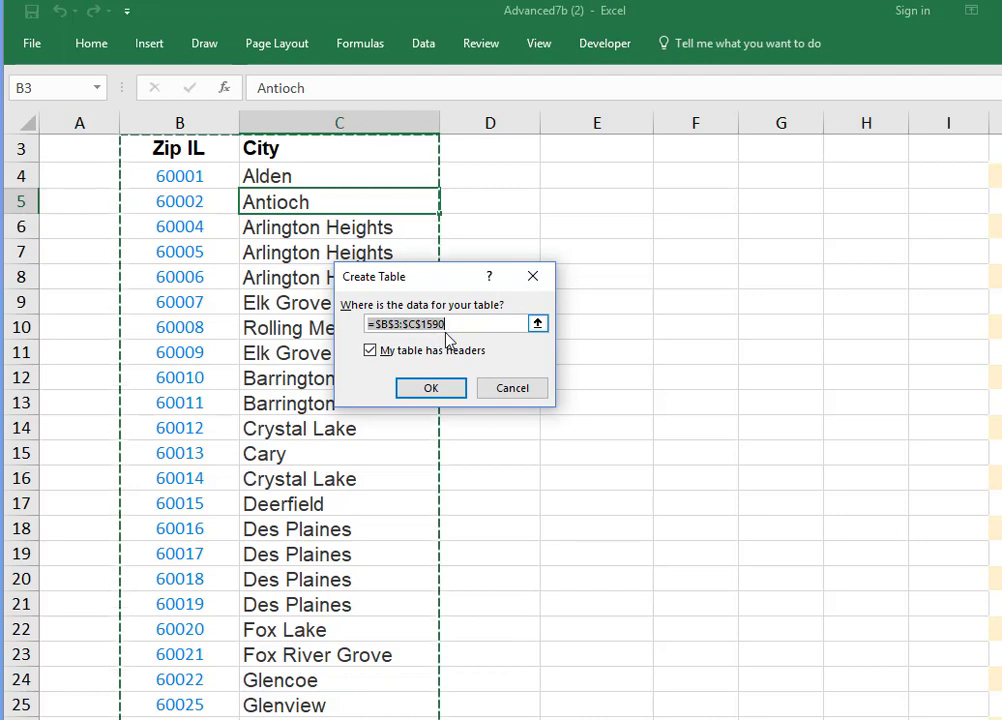
click(438, 393)
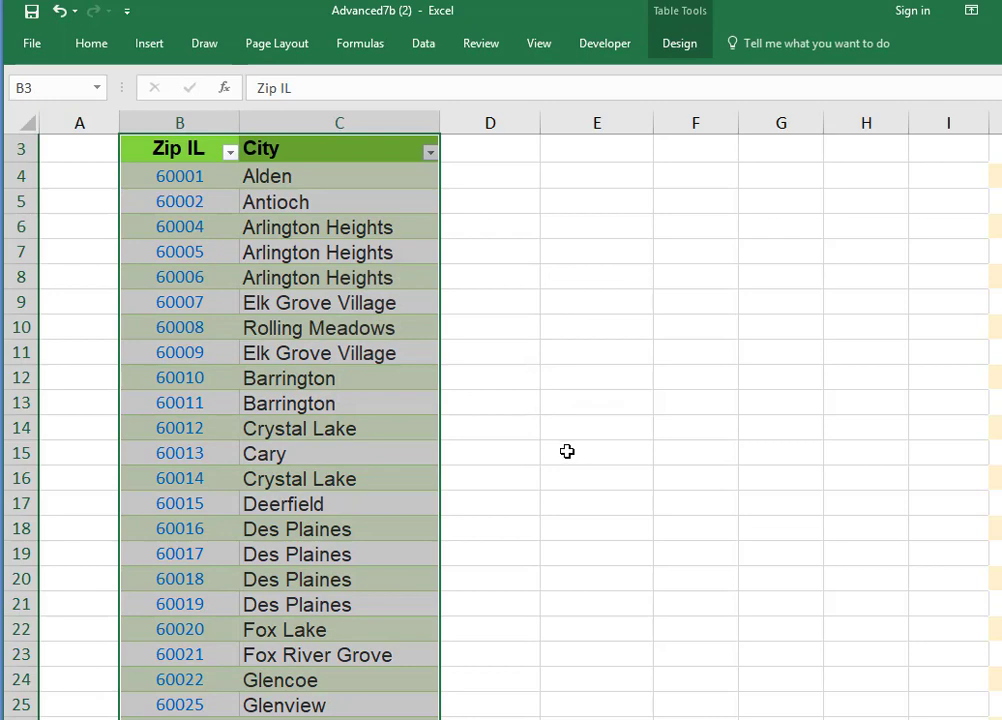
click(682, 45)
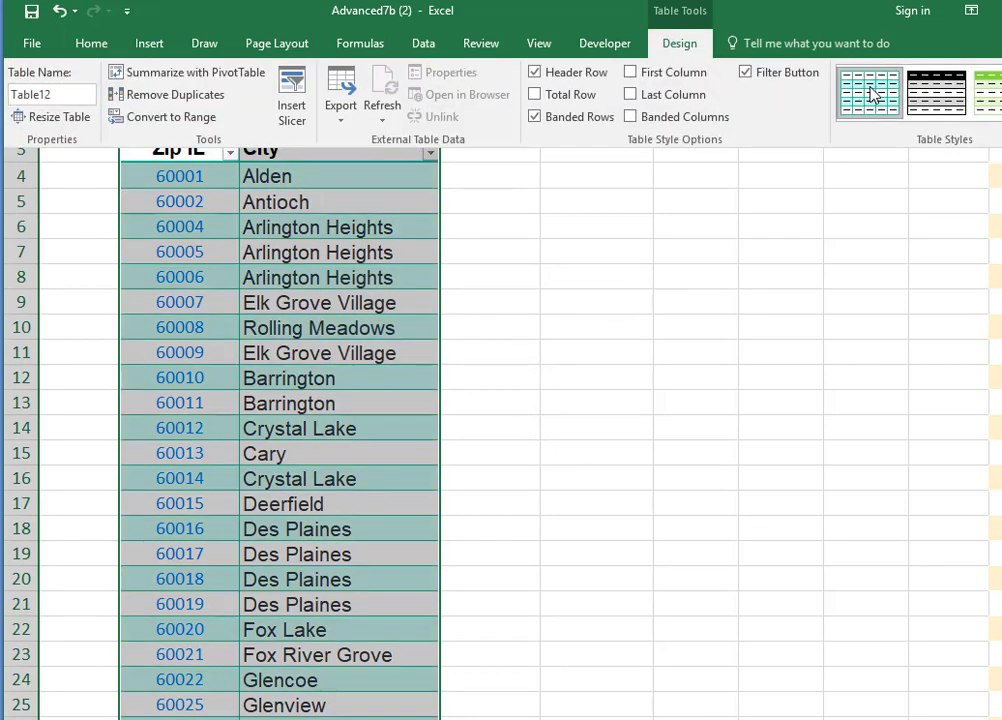
click(543, 286)
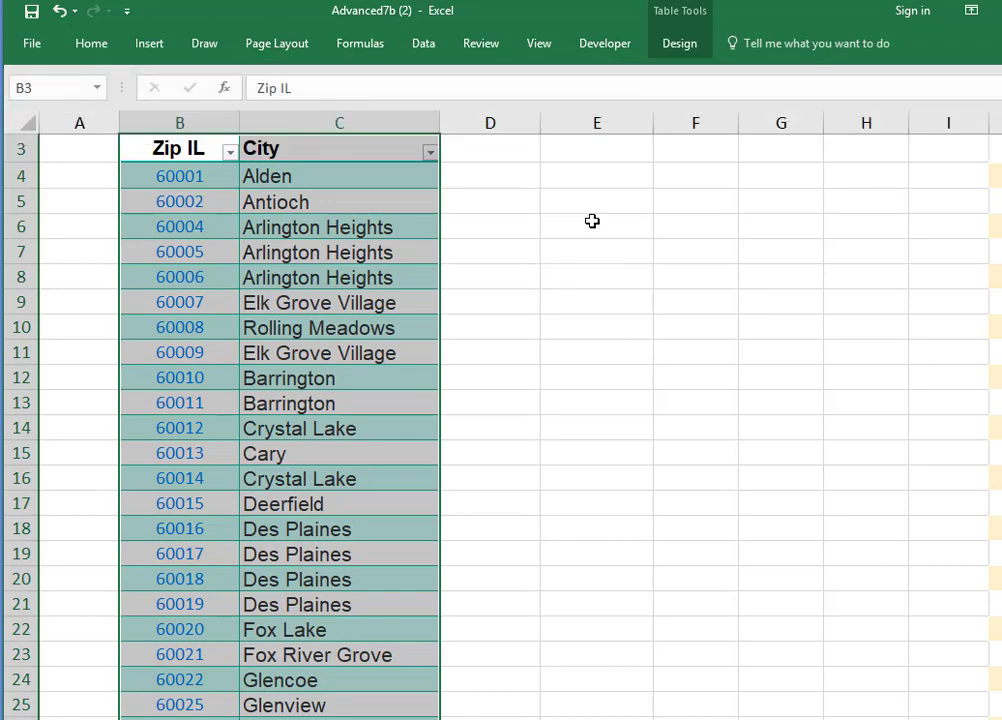
Add a calculated column beside City by entering =[@[Zip IL]] in cell D4.
click(460, 181)
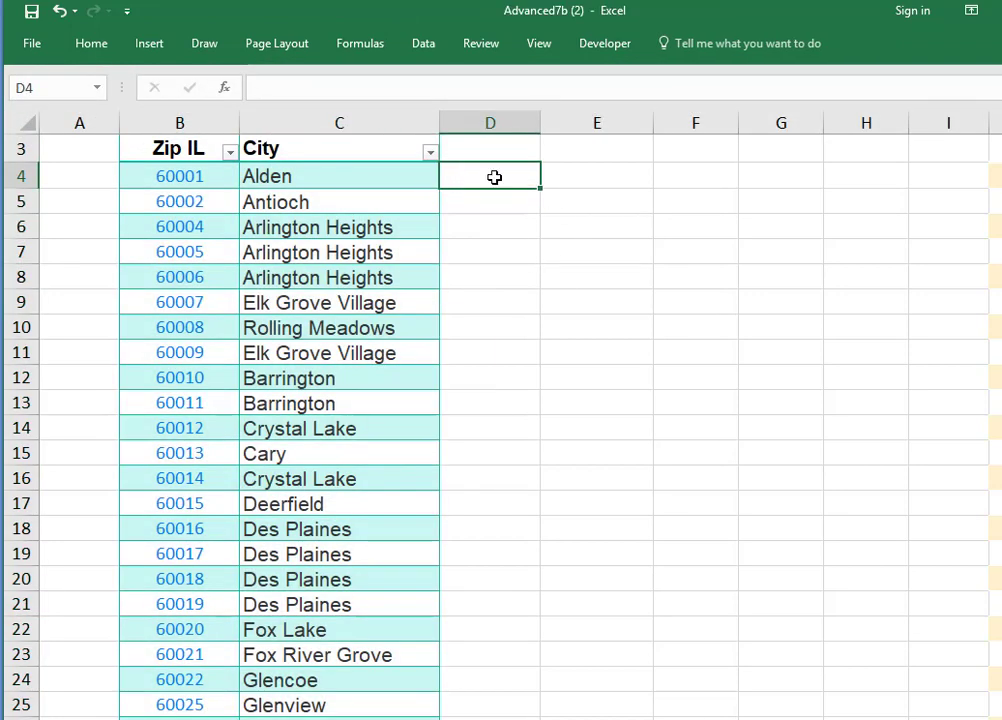
text(=)
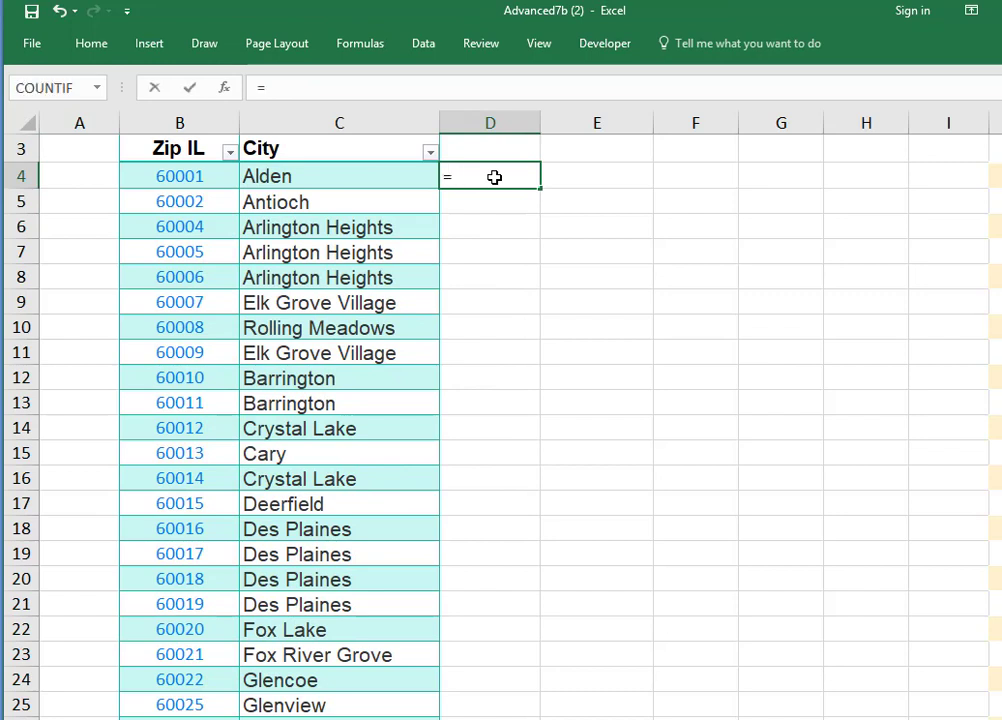
click(144, 173)
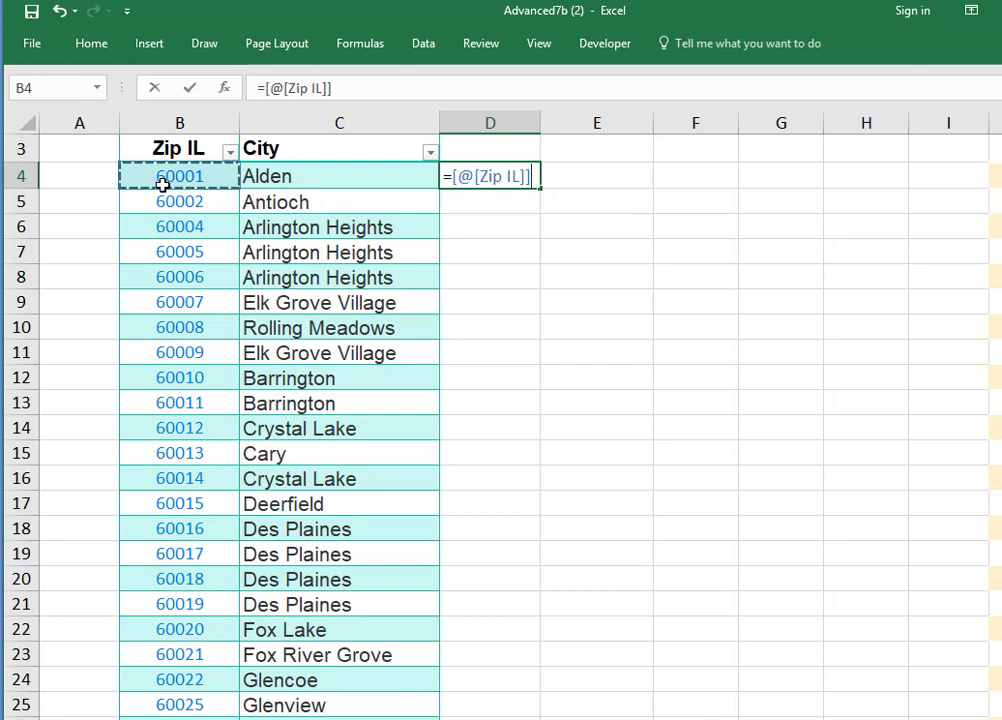
key(Return)
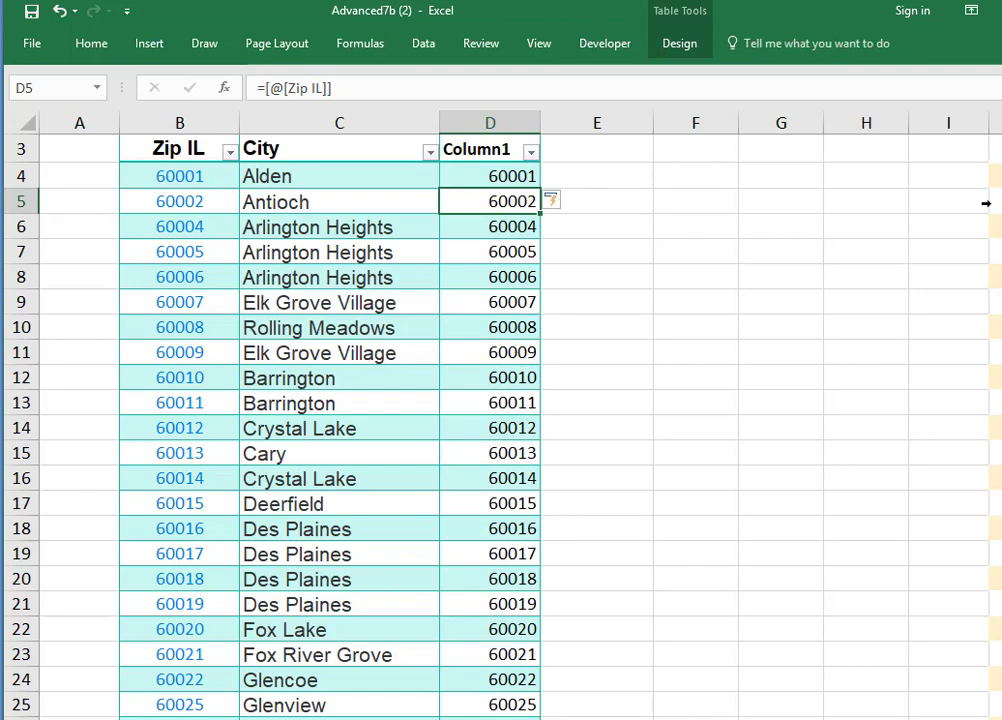
Search the function list for vlookup and insert the VLOOKUP function in cell D1.
scroll(500, 400, up, 1)
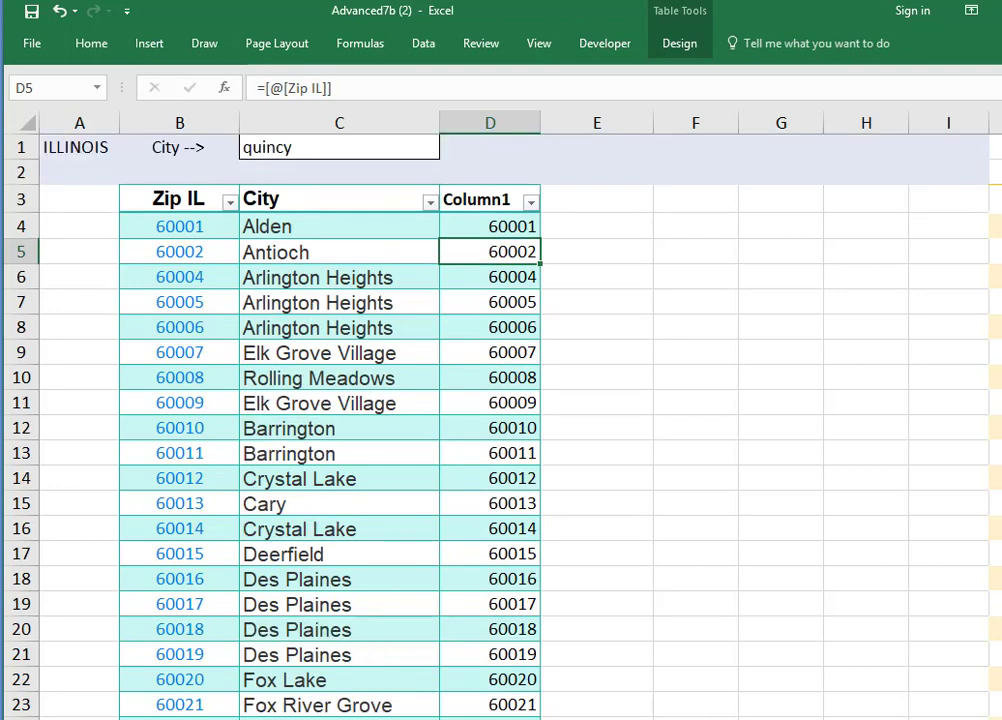
click(486, 148)
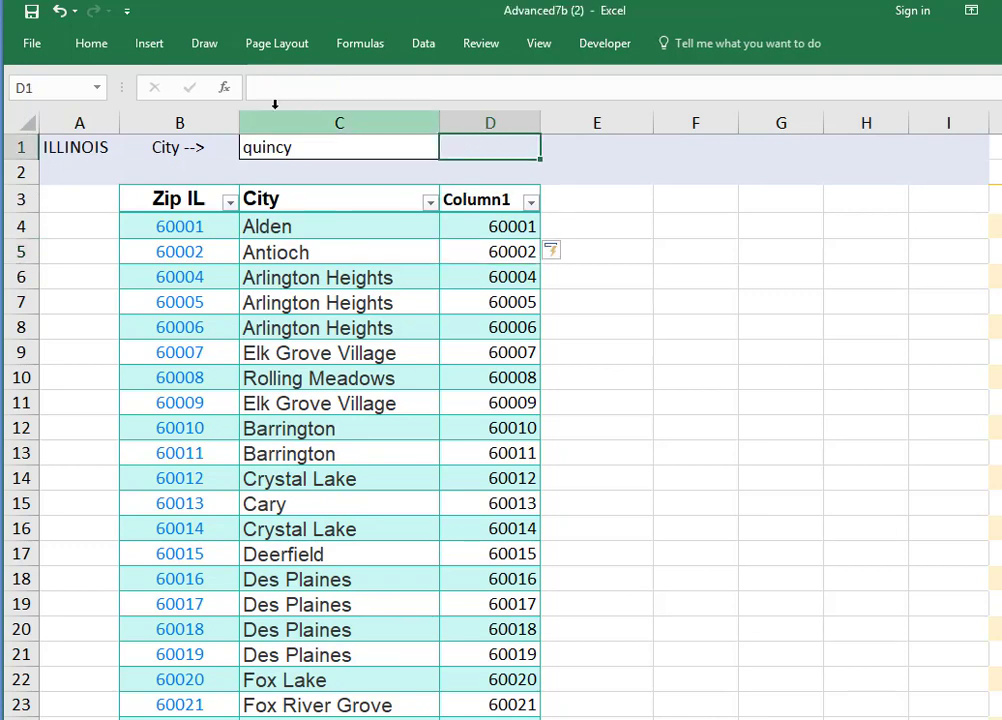
click(225, 88)
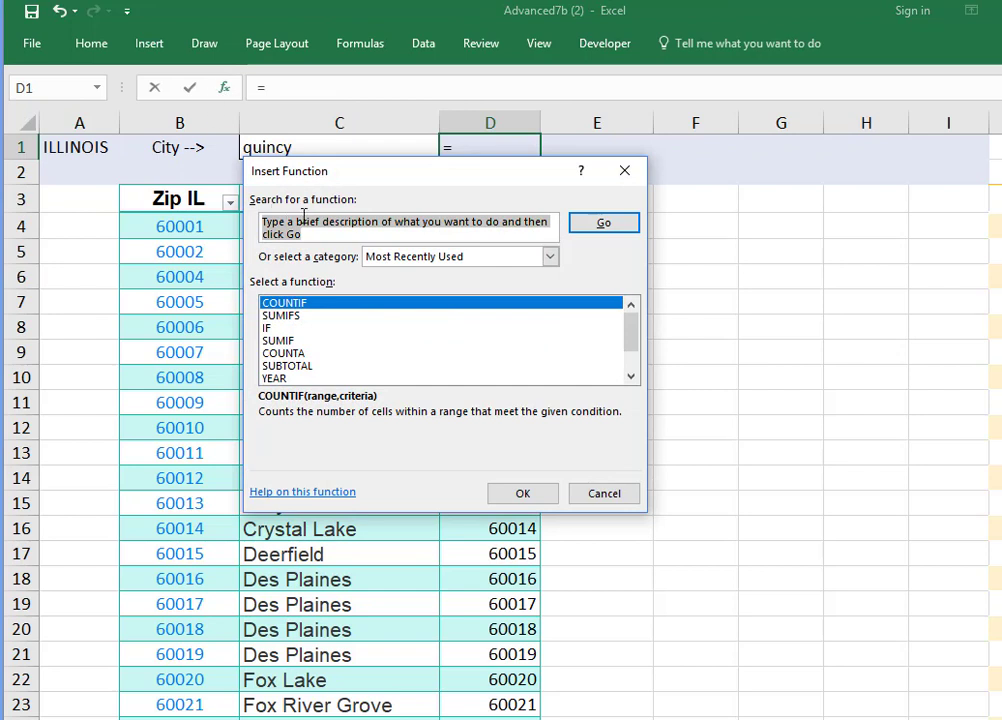
text(vlookup)
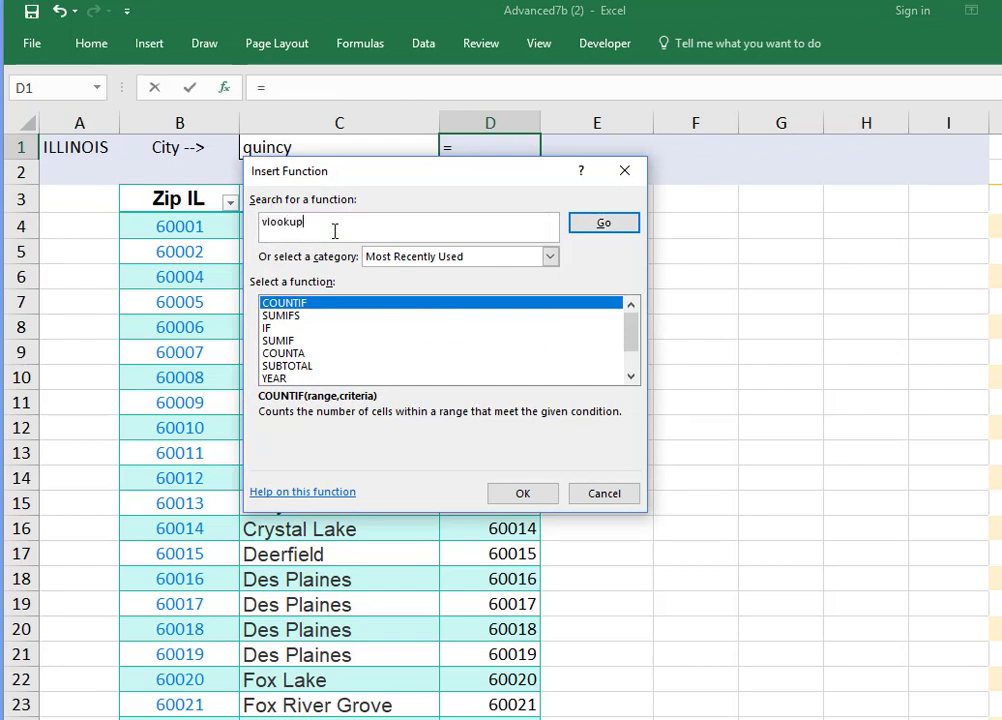
click(603, 225)
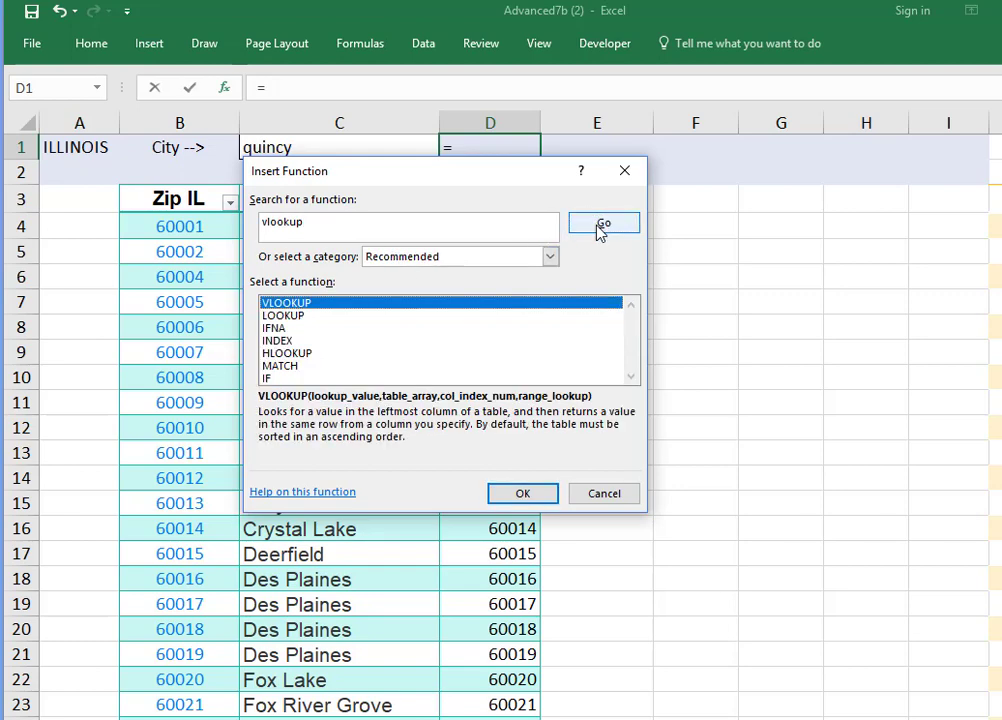
click(526, 498)
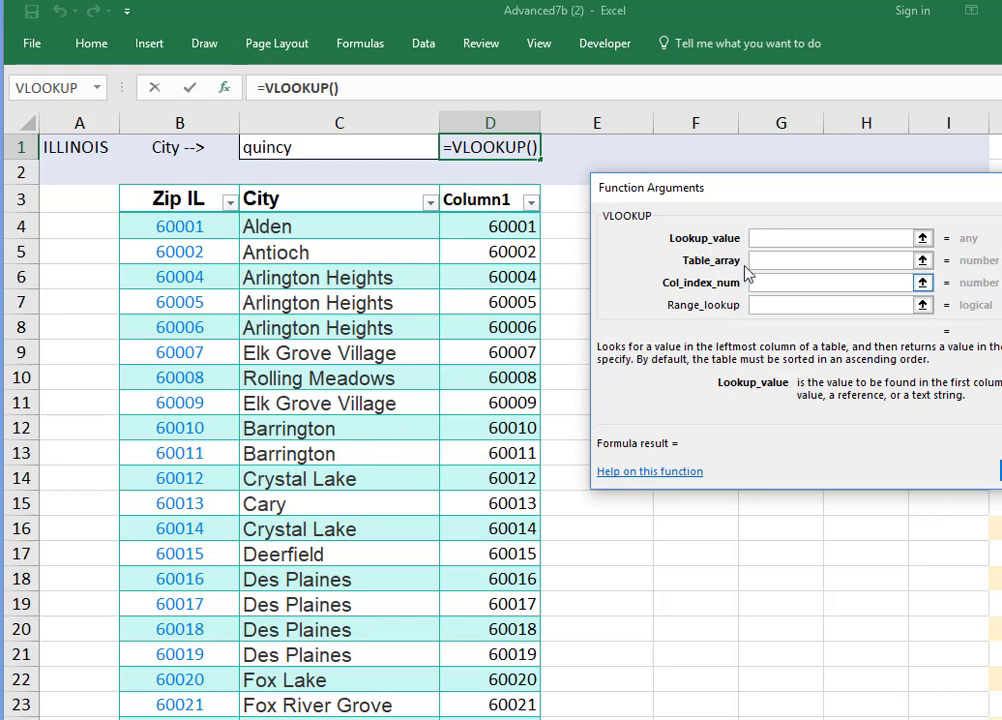
Set the VLOOKUP lookup value to C1 and its table array to c4:d1590.
click(348, 153)
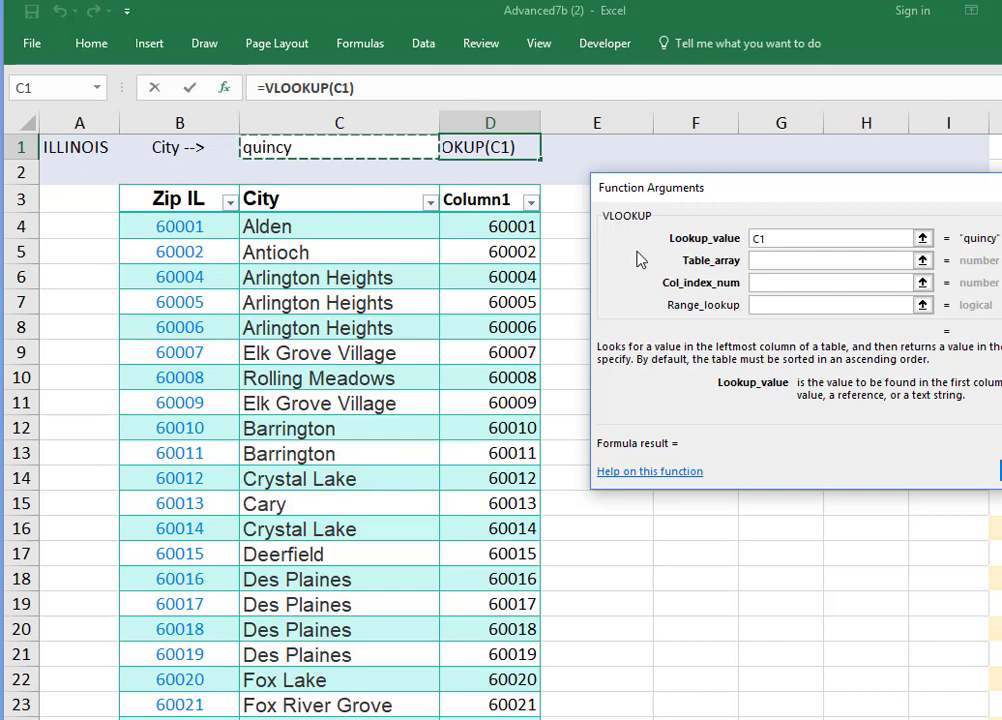
click(763, 261)
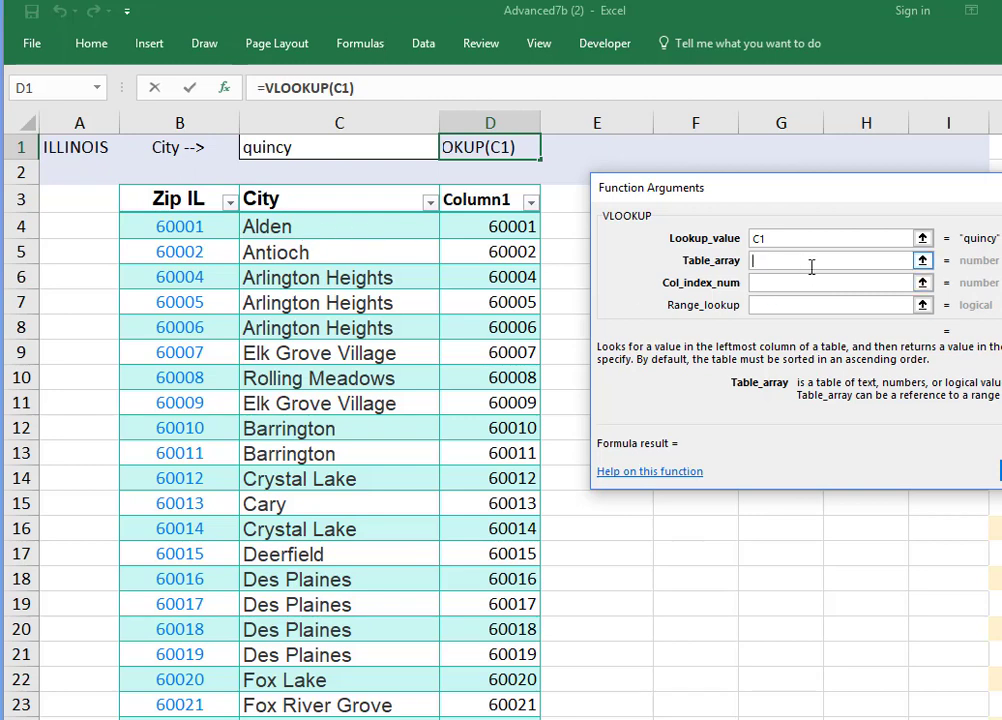
text(c4)
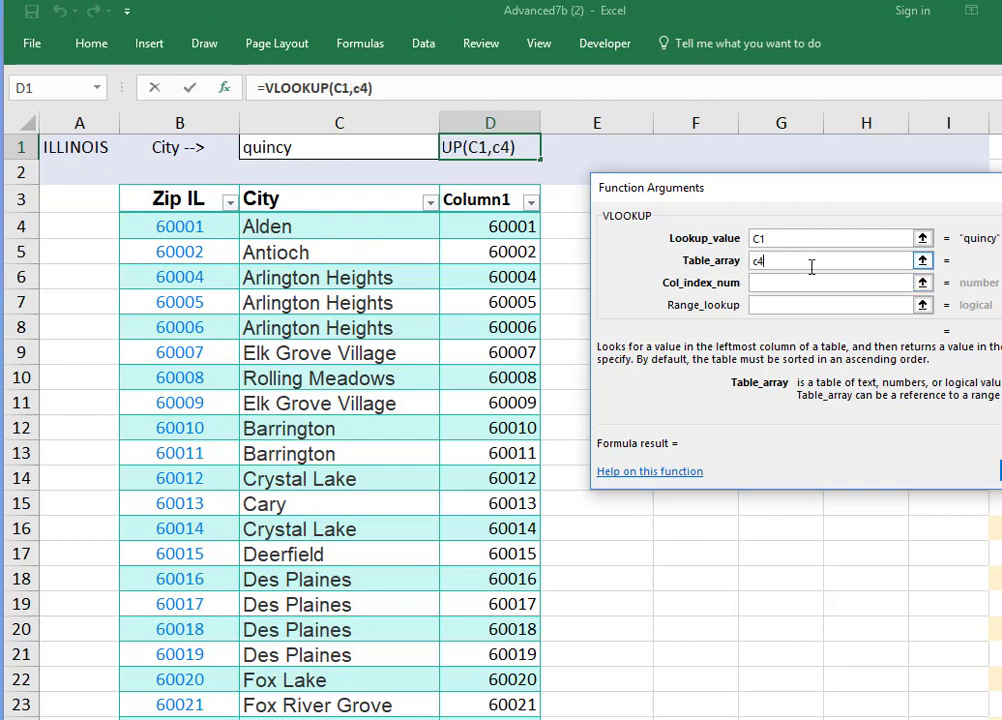
text(:)
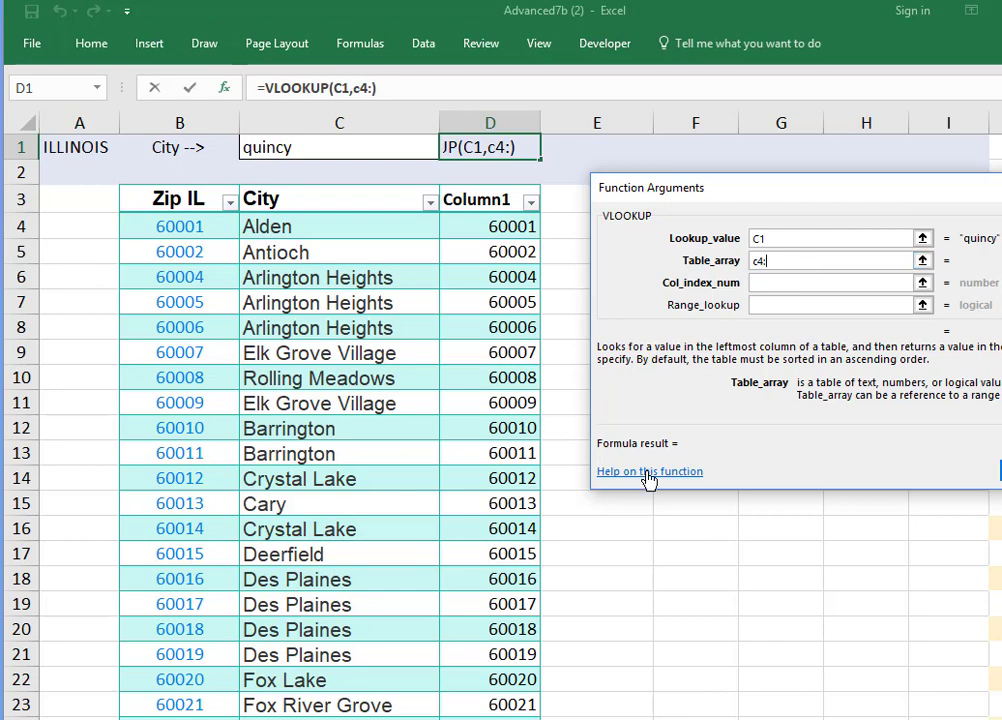
text(d1590)
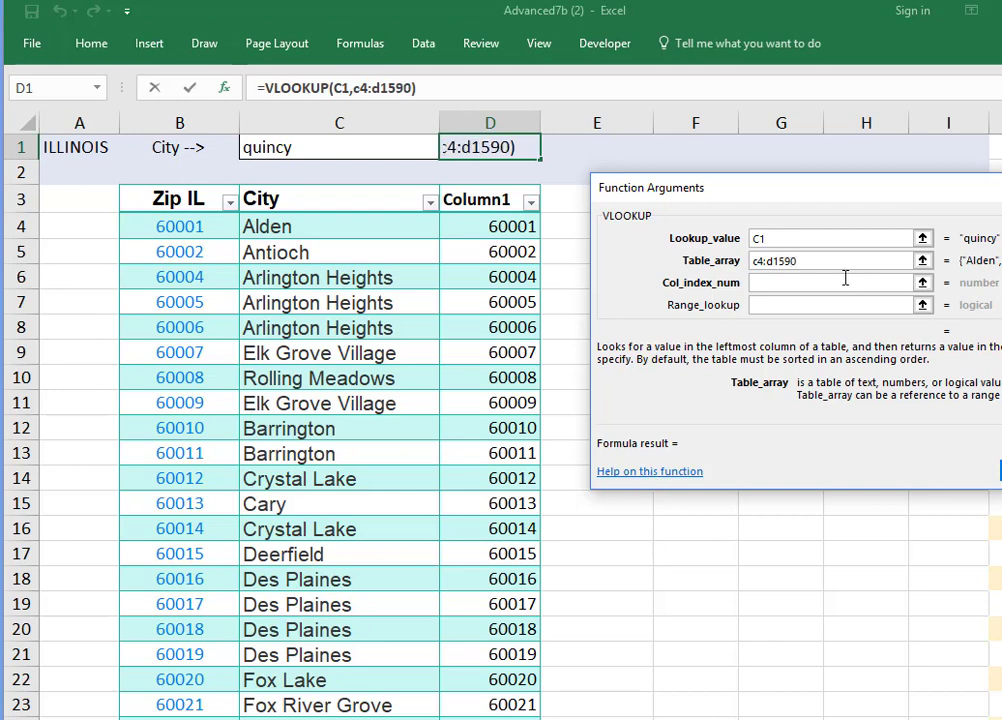
Set the VLOOKUP column index number to 2 and the range lookup to FALSE.
click(760, 286)
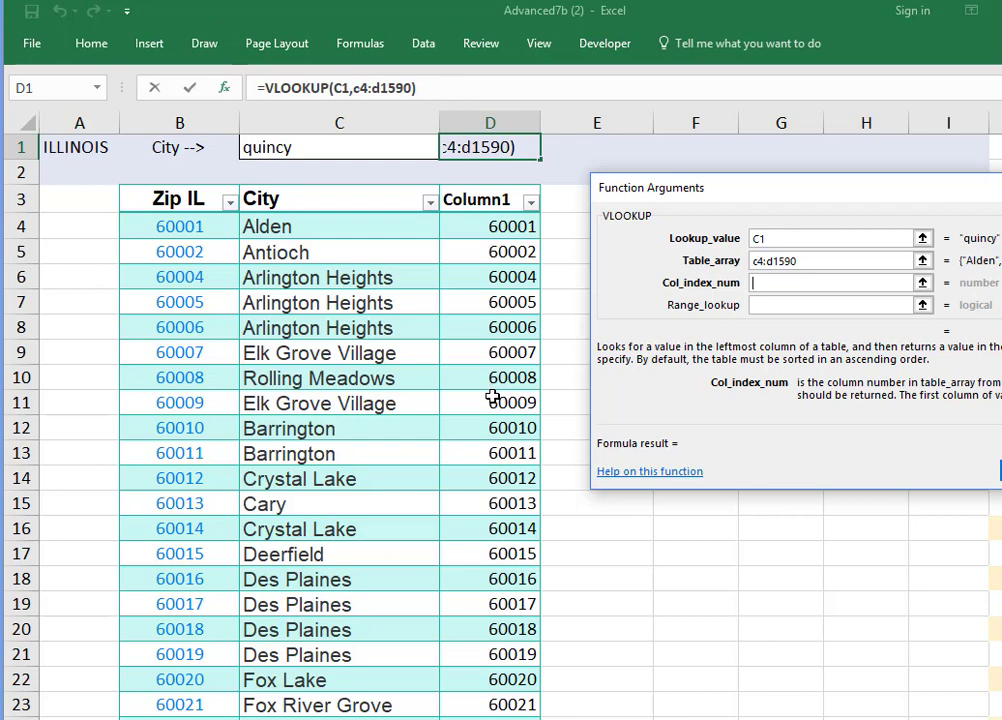
text(2)
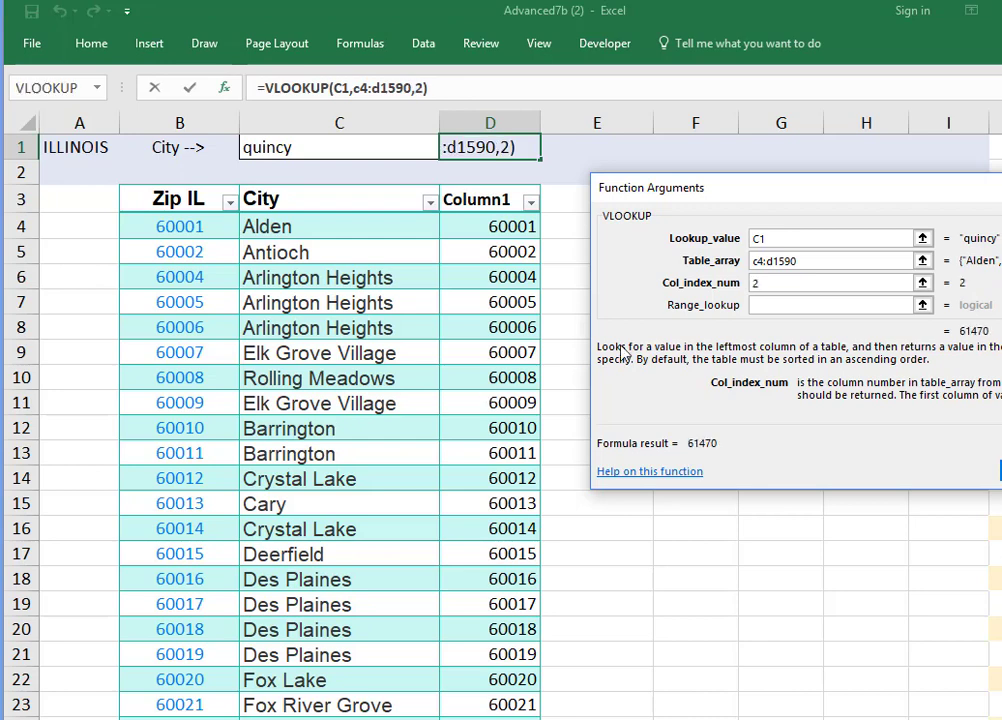
click(796, 305)
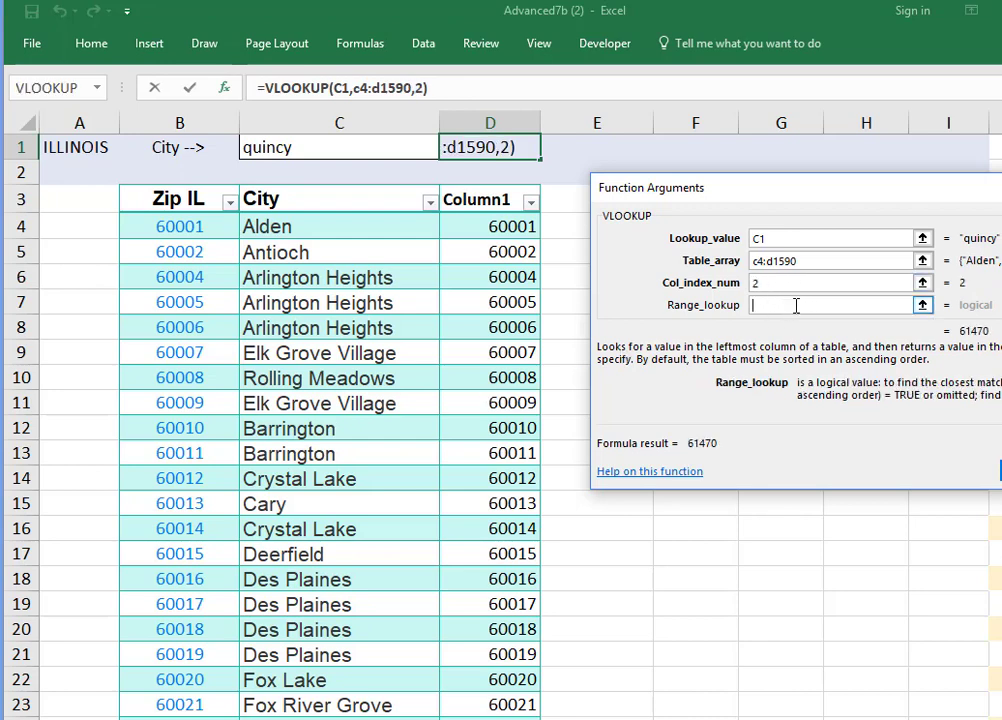
text(FALSE)
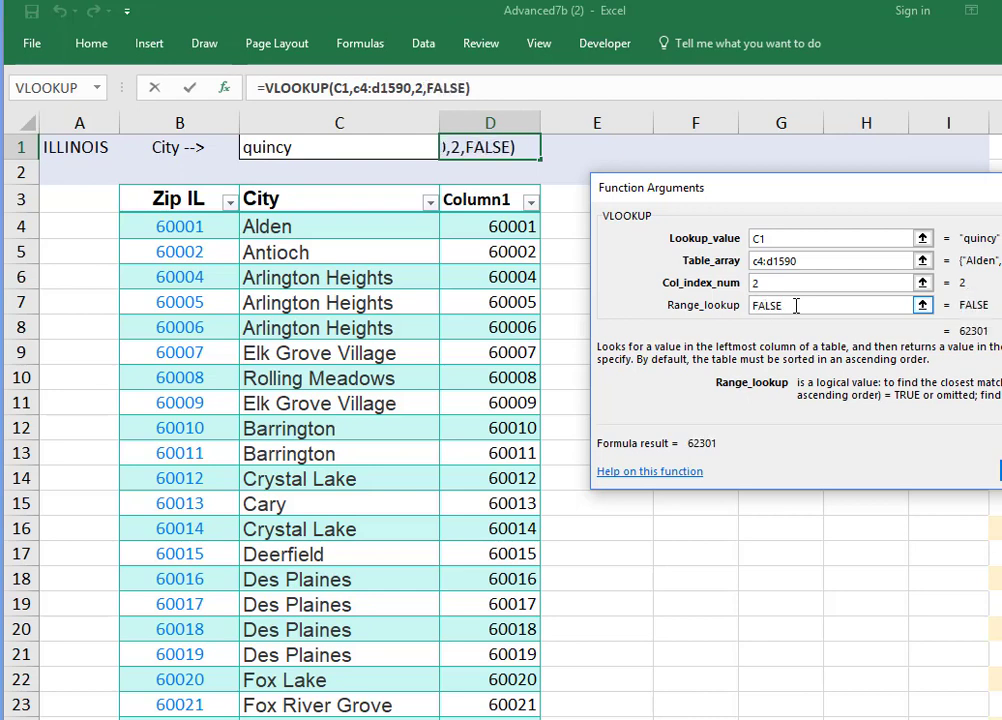
Rewrite the table array with capital column letters as C4:D1590 and accept the VLOOKUP formula.
click(757, 260)
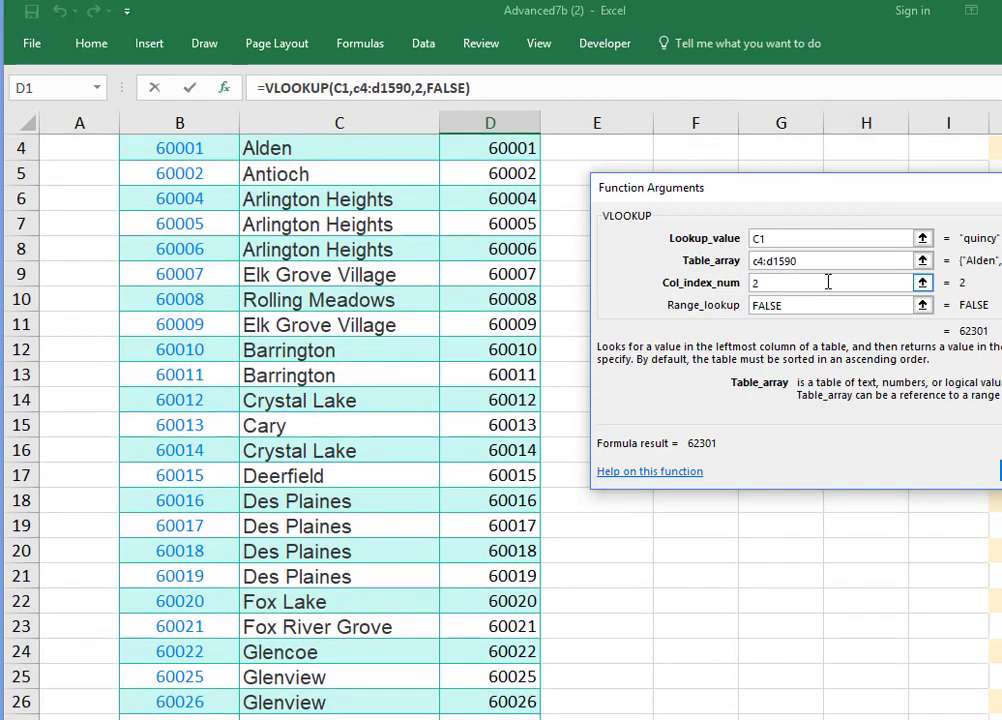
key(BackSpace)
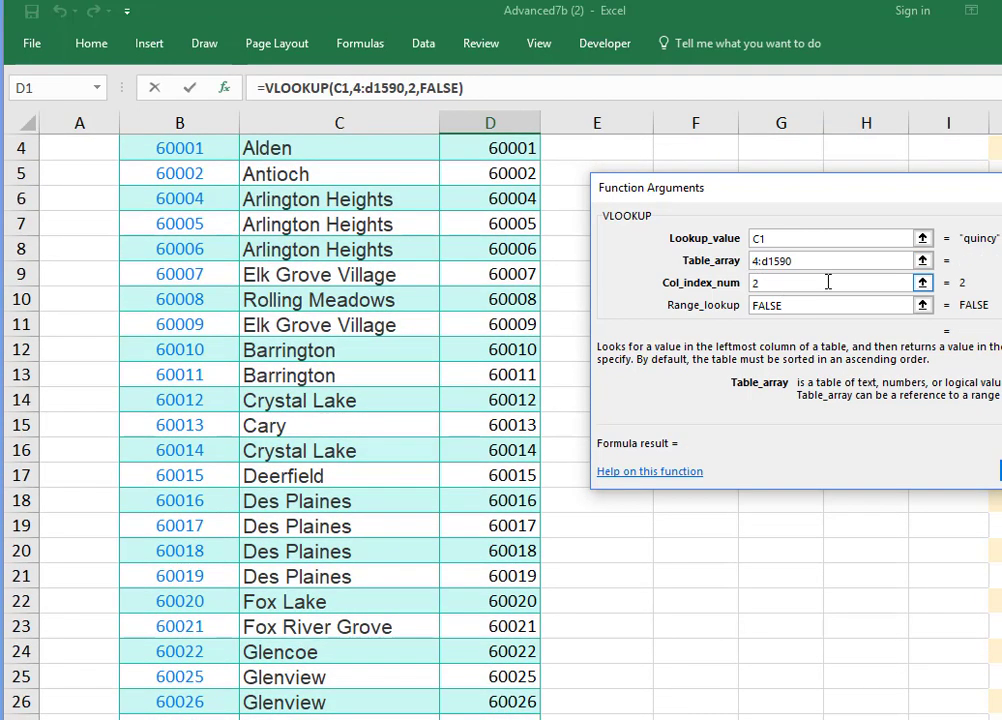
text(C)
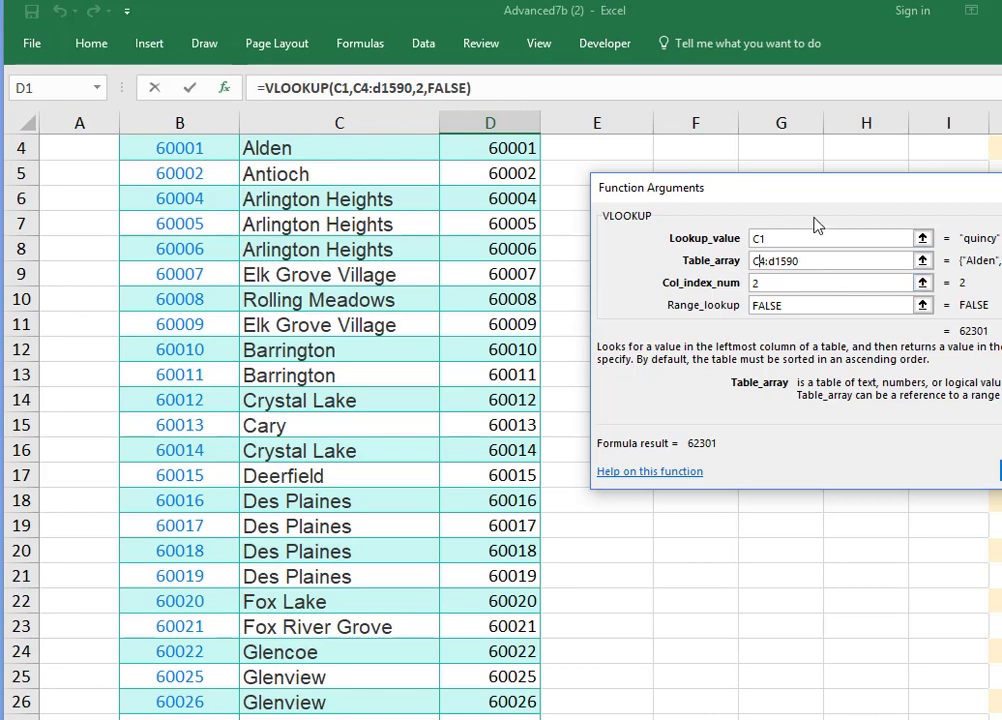
click(776, 260)
key(BackSpace)
text(D)
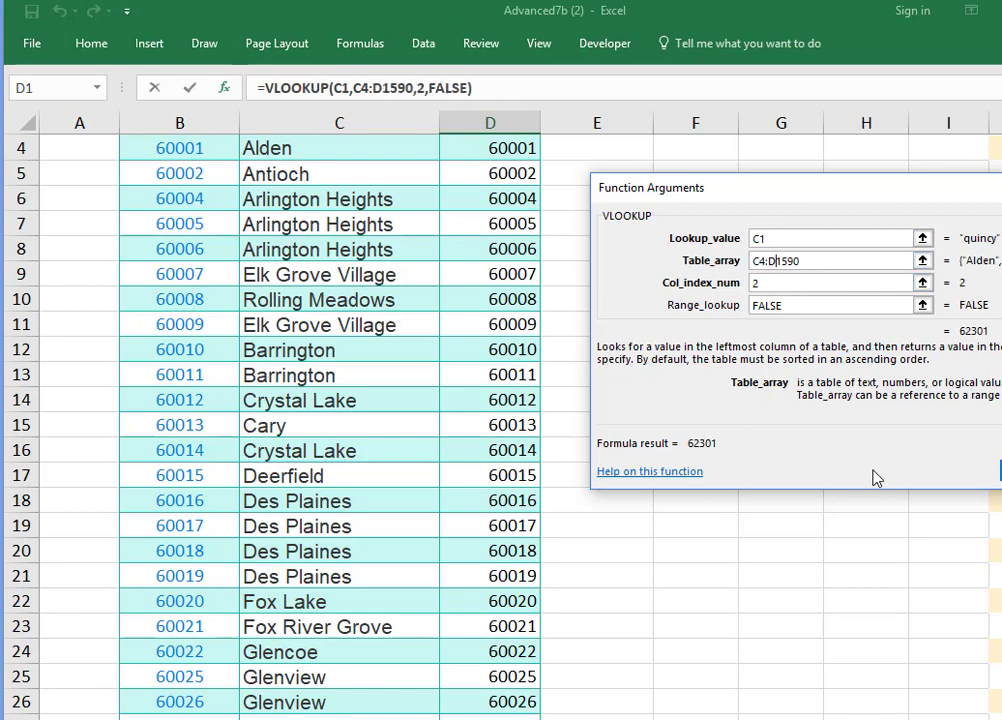
key(Return)
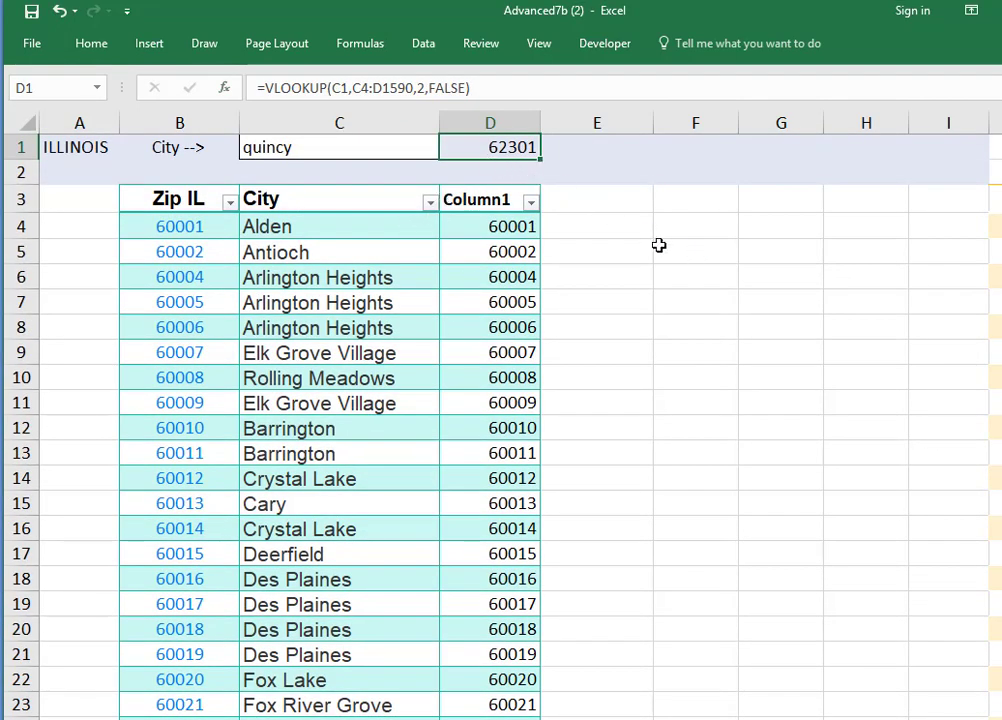
Replace the city in cell C1 with Deerfield to test the zip code lookup.
click(305, 150)
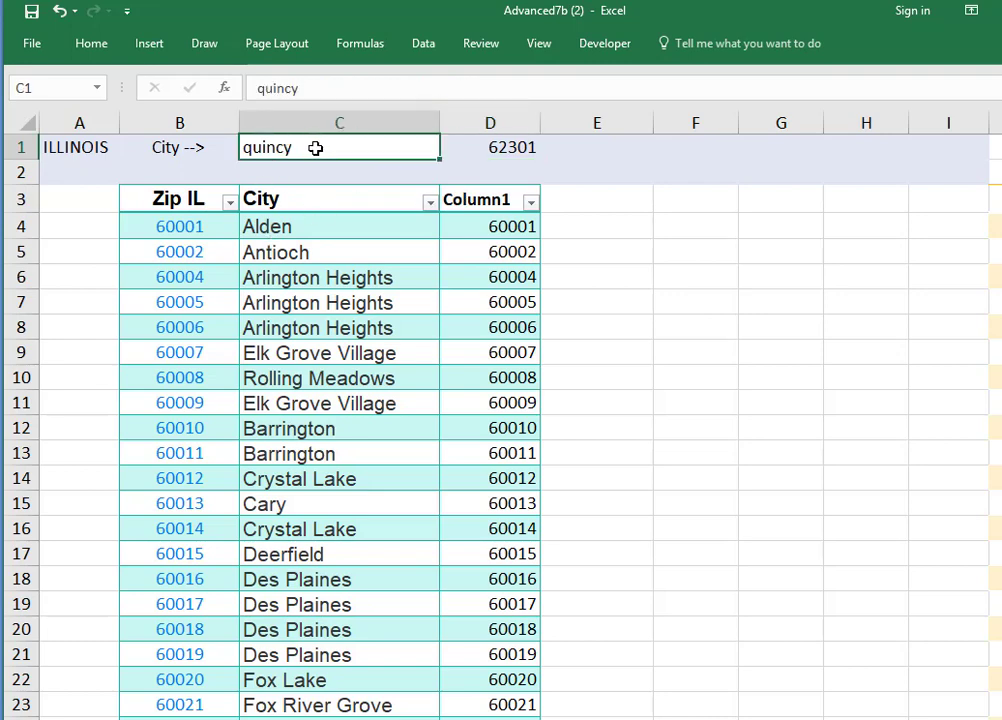
double_click(297, 148)
key(BackSpace)
key(BackSpace)
key(BackSpace)
key(BackSpace)
key(BackSpace)
key(BackSpace)
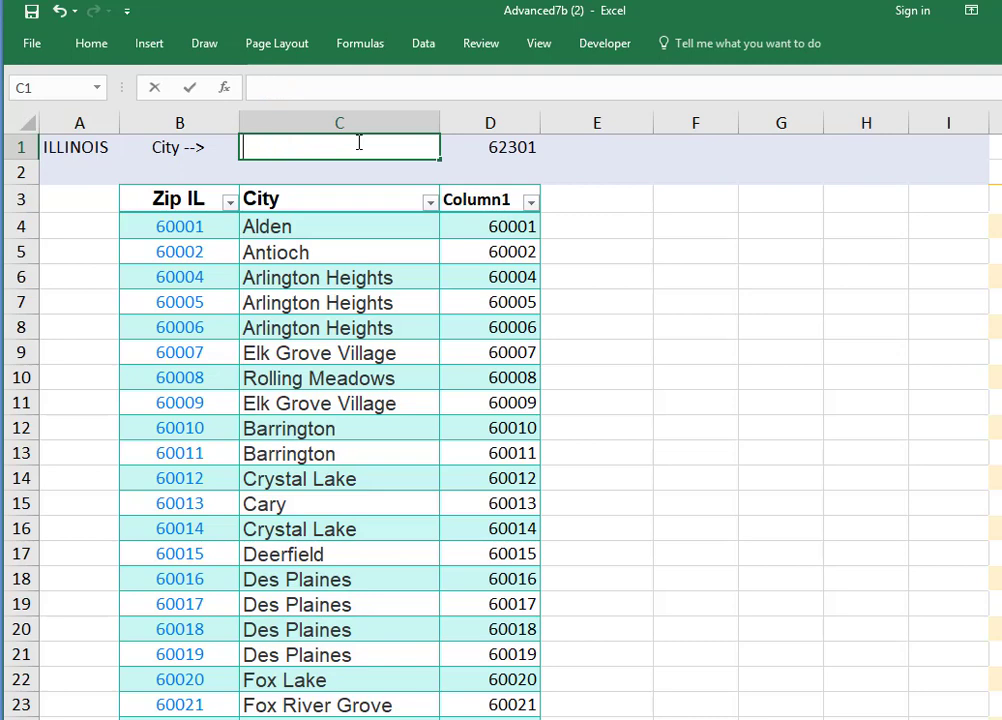
text(Deerfiel)
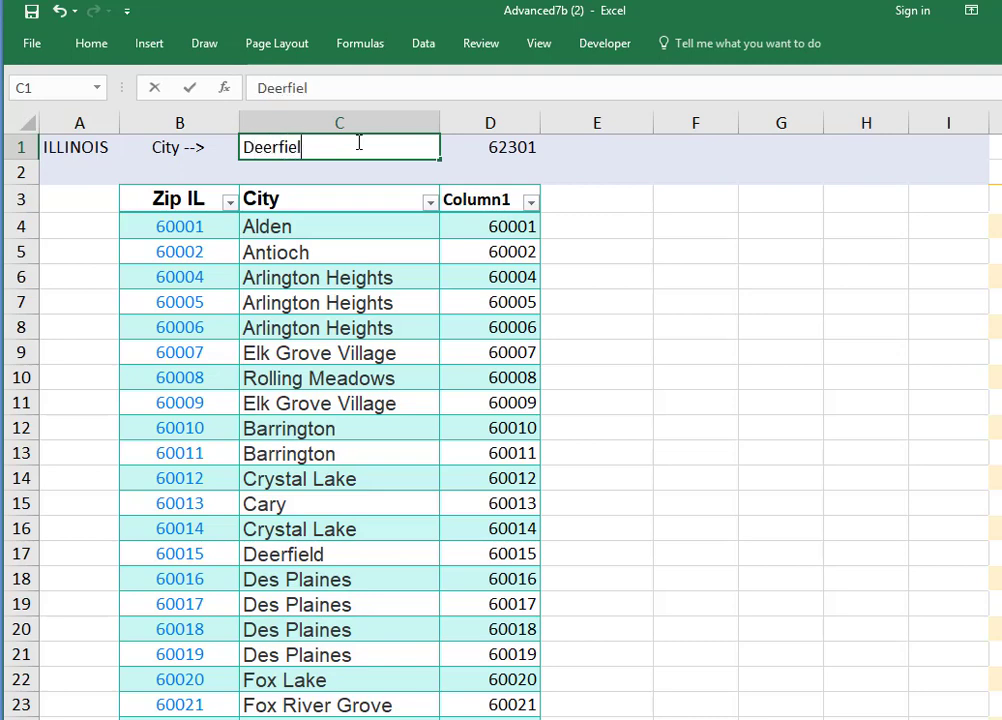
text(d)
key(Return)
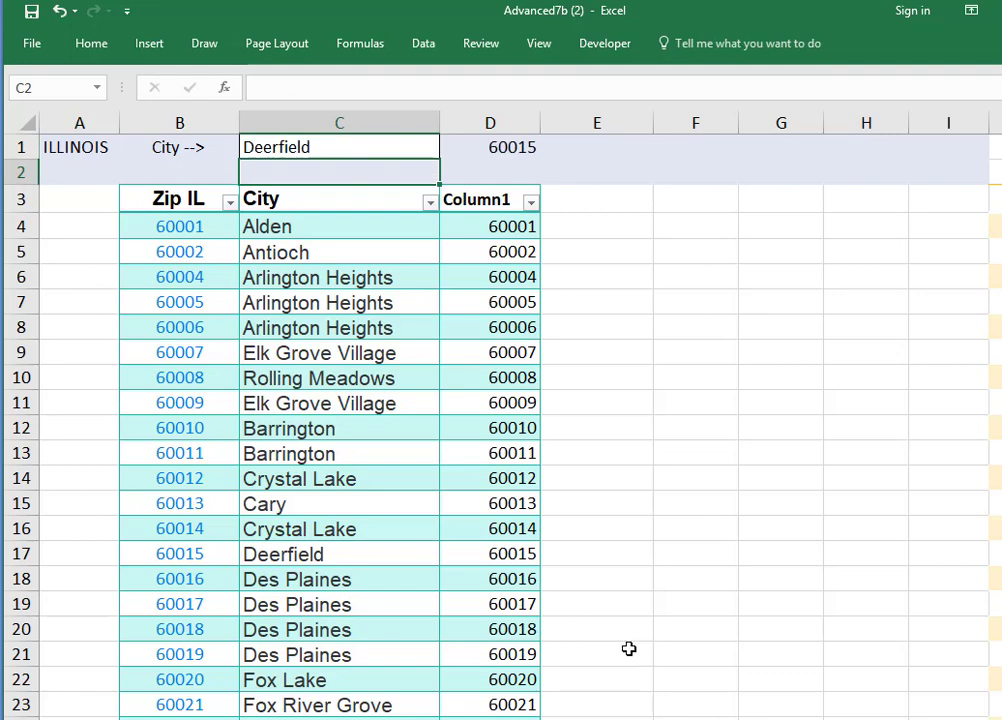
Insert the COUNTIF function in cell E1 beside the looked-up zip code.
click(580, 144)
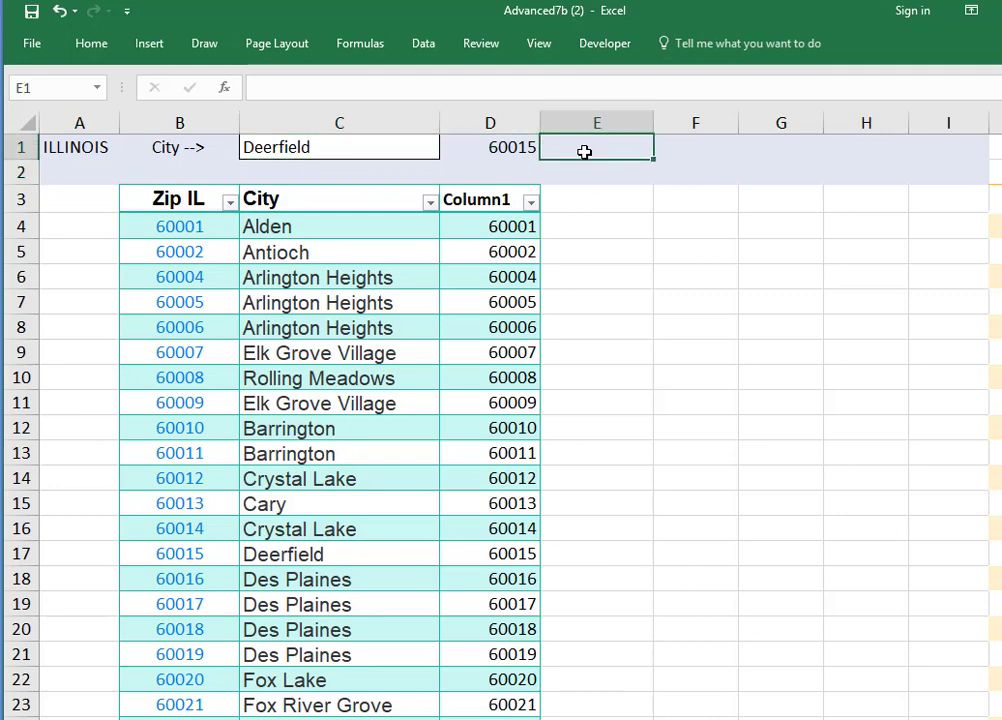
click(226, 88)
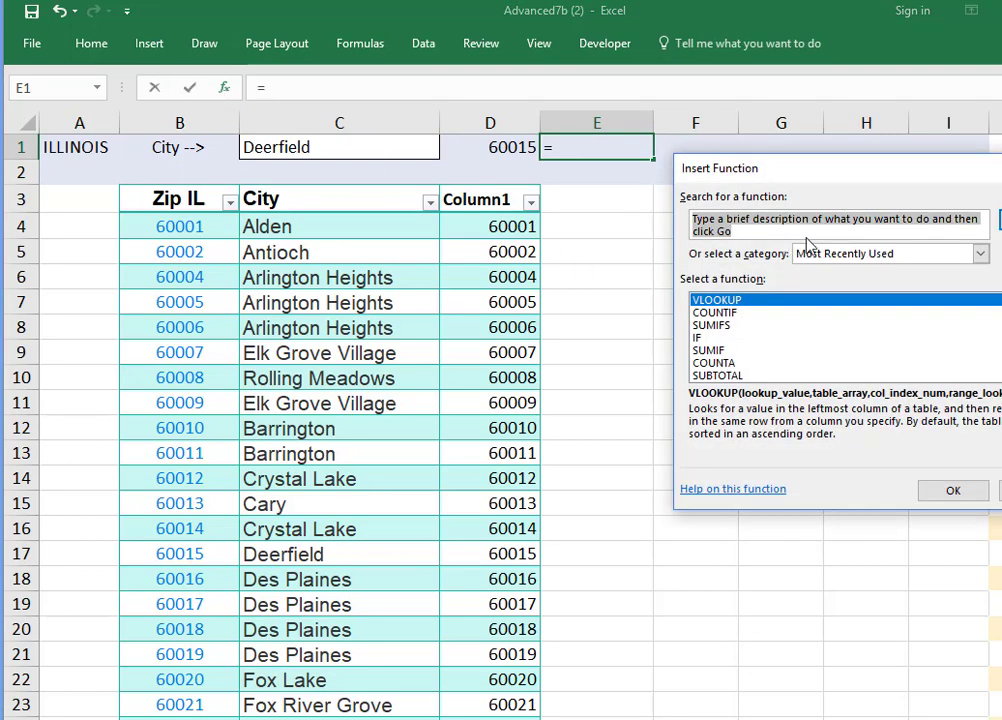
click(714, 313)
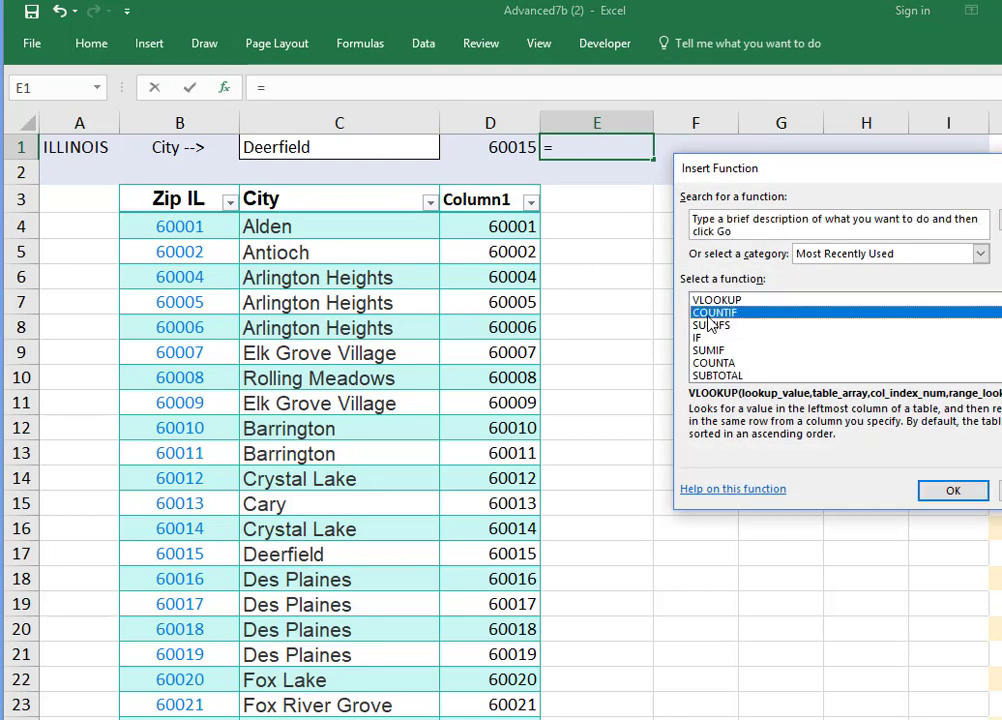
click(948, 490)
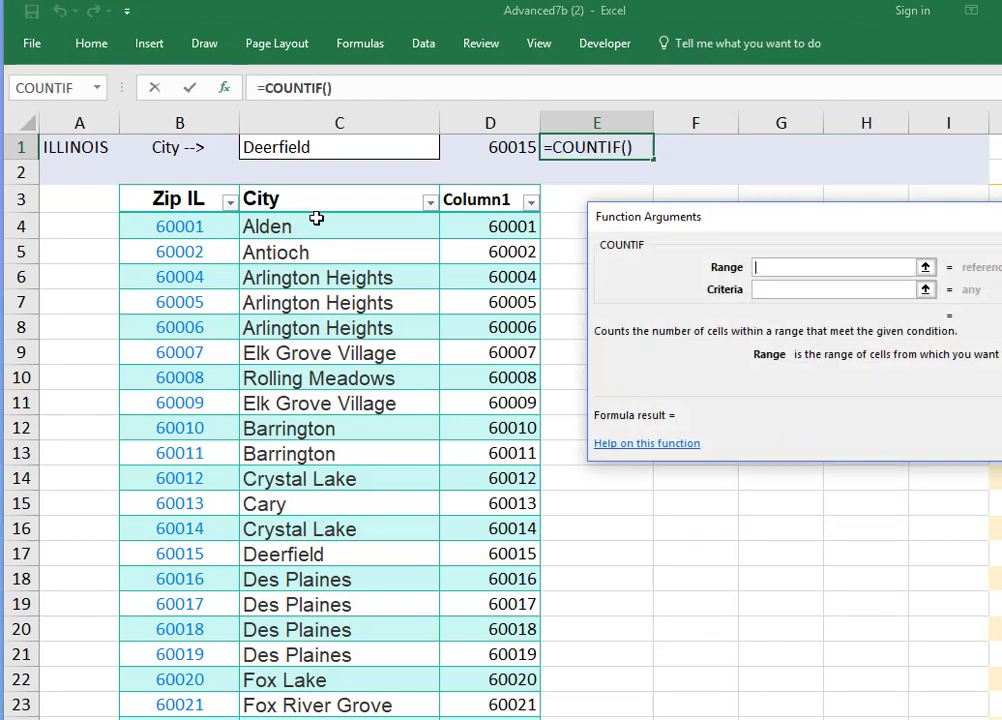
Set the COUNTIF range to C4:C1590 and its criteria to C1, and accept the formula.
drag(320, 228, 341, 300)
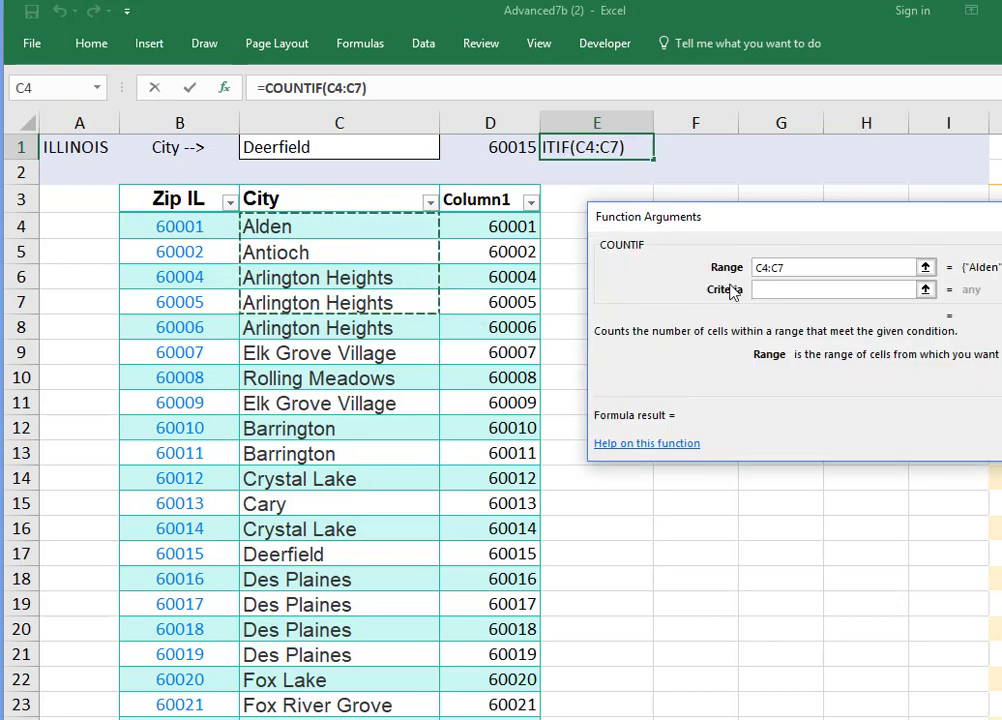
click(790, 270)
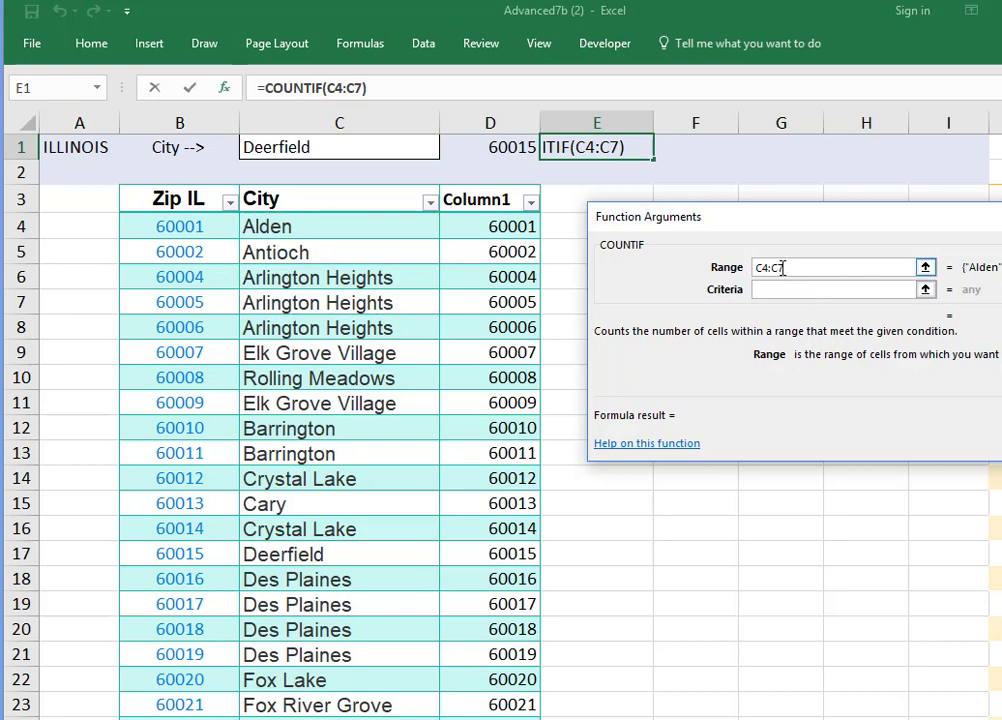
double_click(783, 268)
text(C1590)
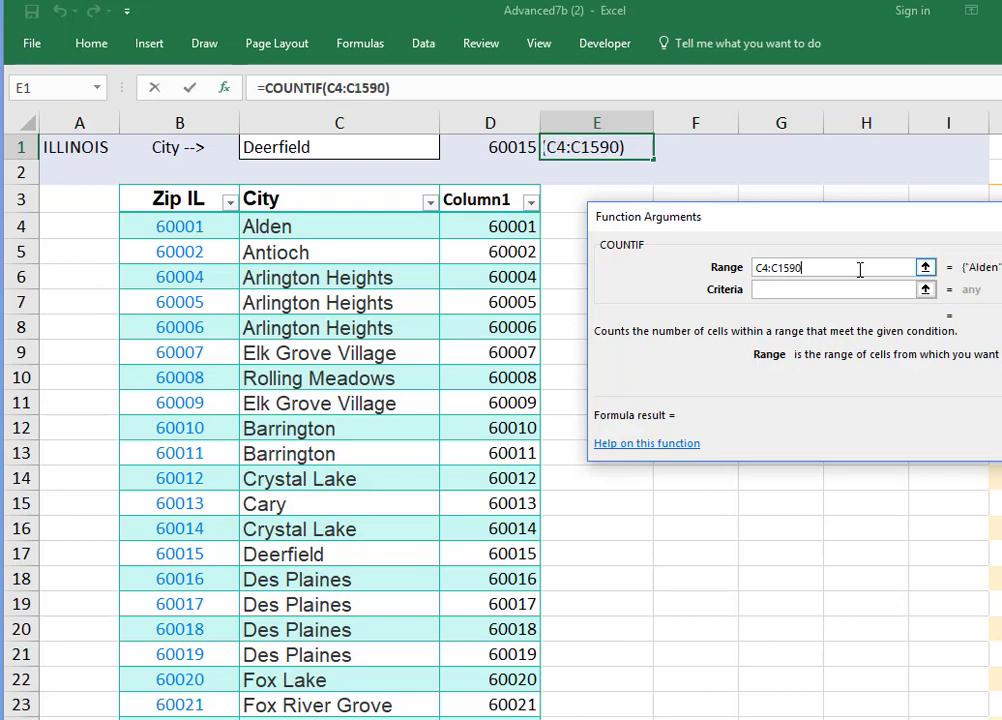
click(771, 290)
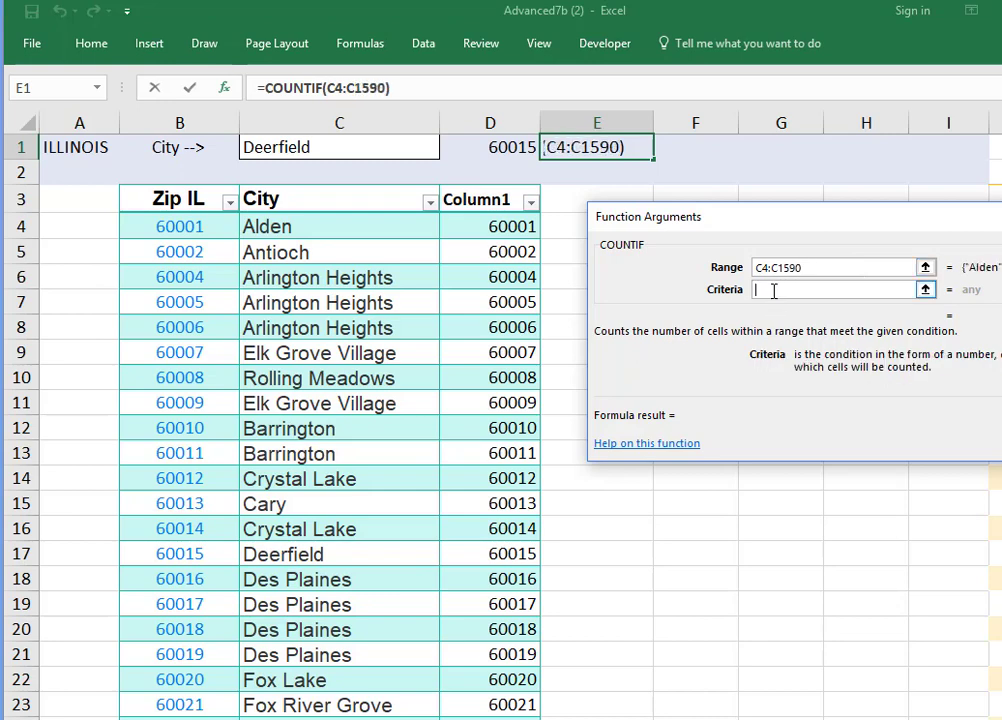
click(336, 148)
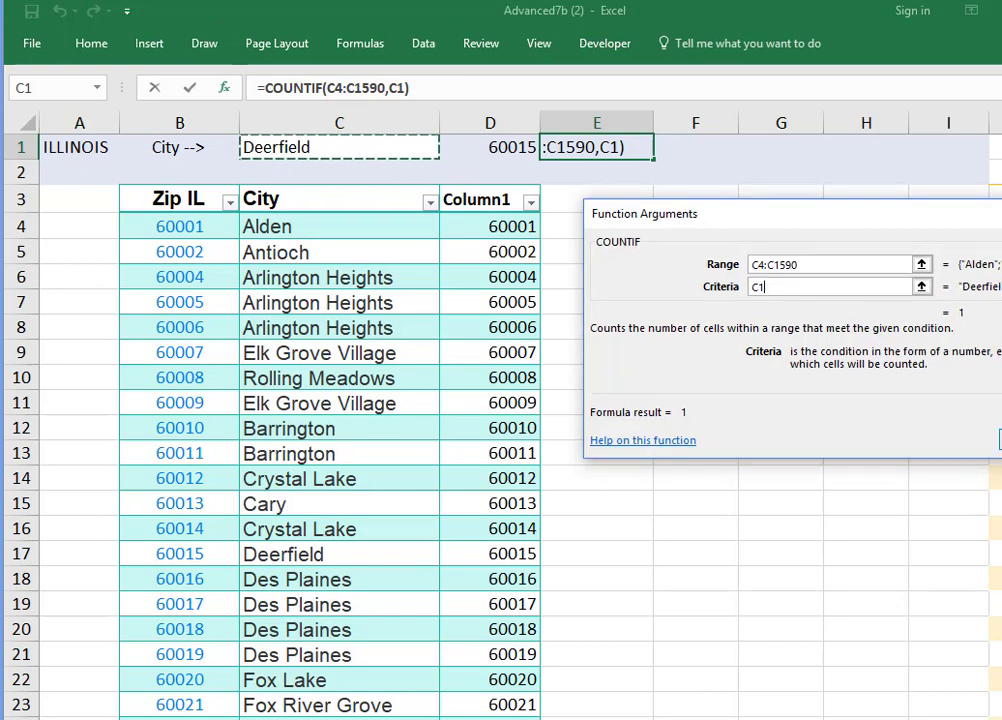
key(Return)
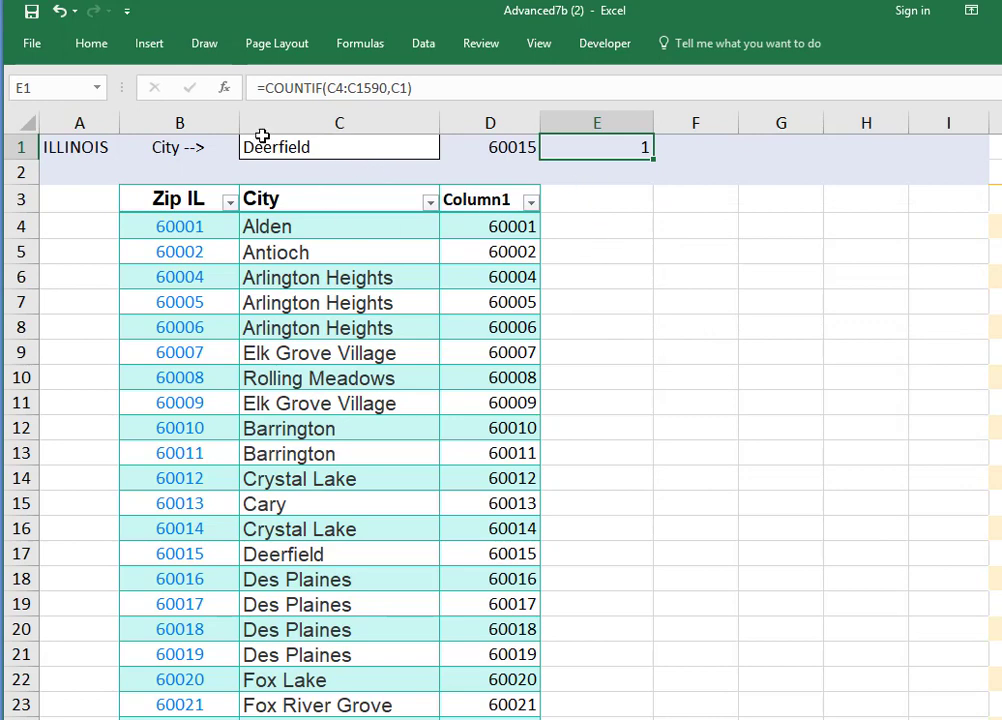
Replace the city in cell C1 with Springfield to test the zip code lookup and the entry count.
double_click(327, 147)
drag(327, 147, 239, 148)
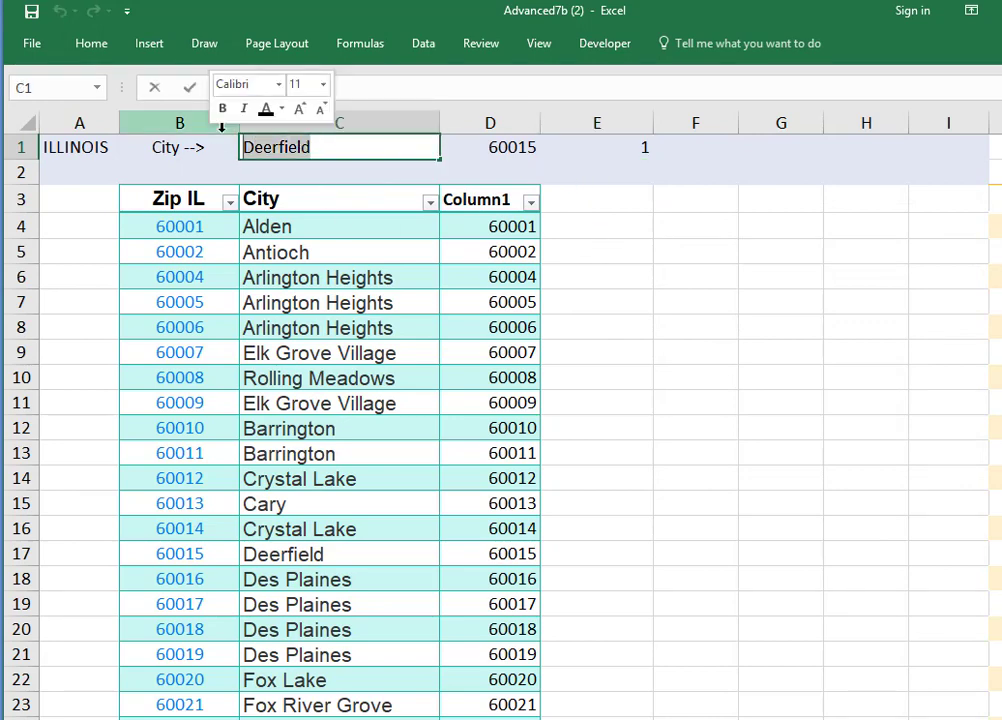
text(Spri)
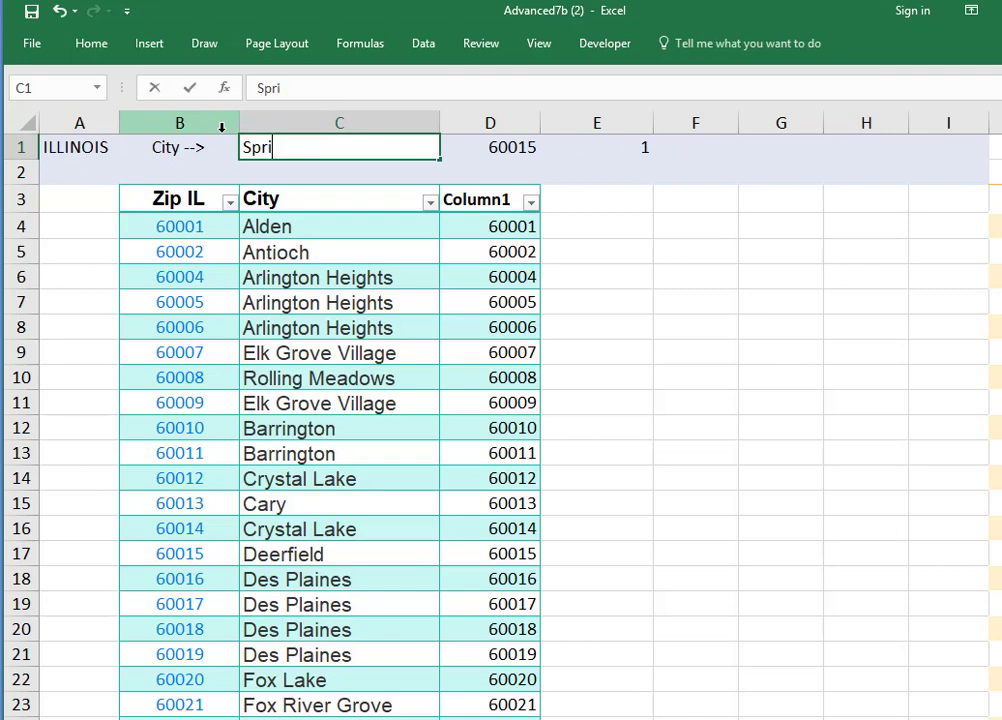
text(ngfield)
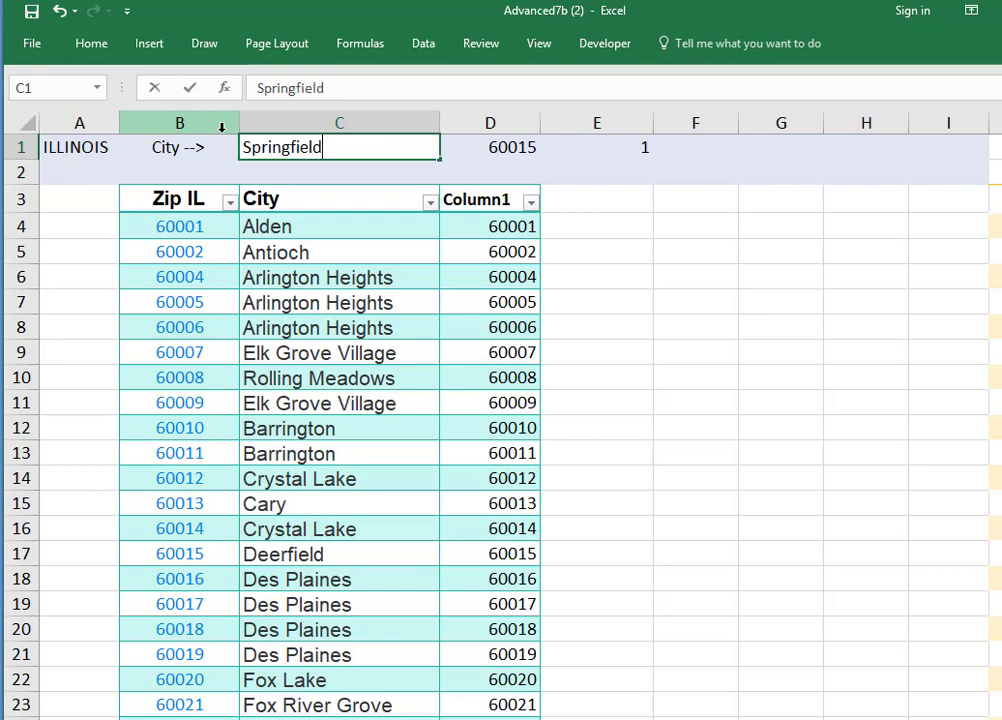
key(Return)
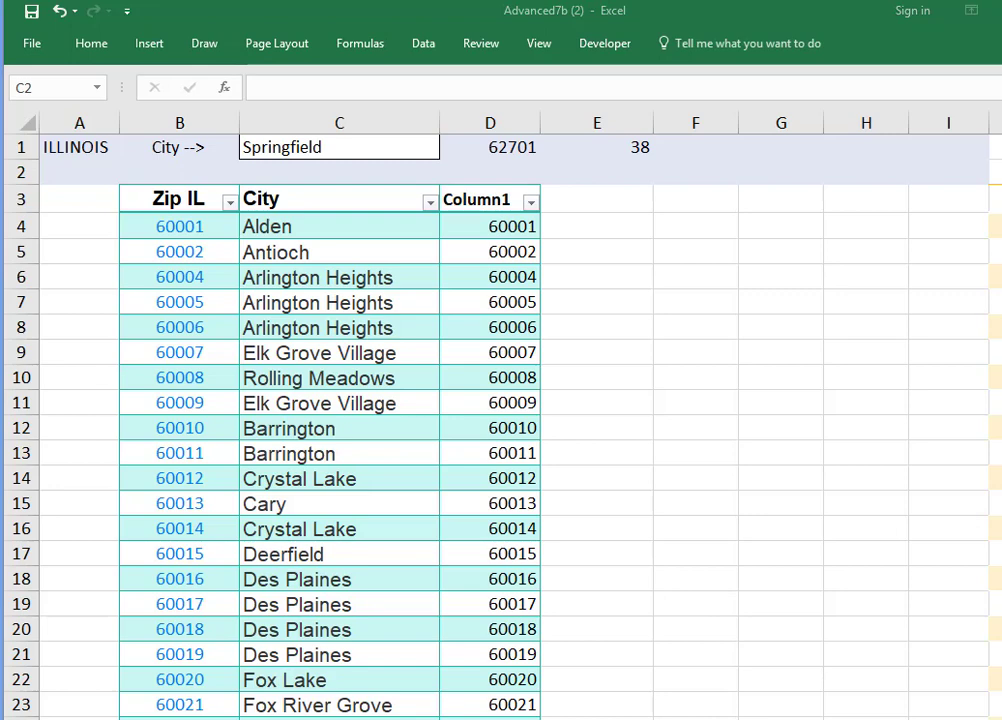
Insert the IF function in cell F1 beside the count, with the logical test E1=0.
click(695, 147)
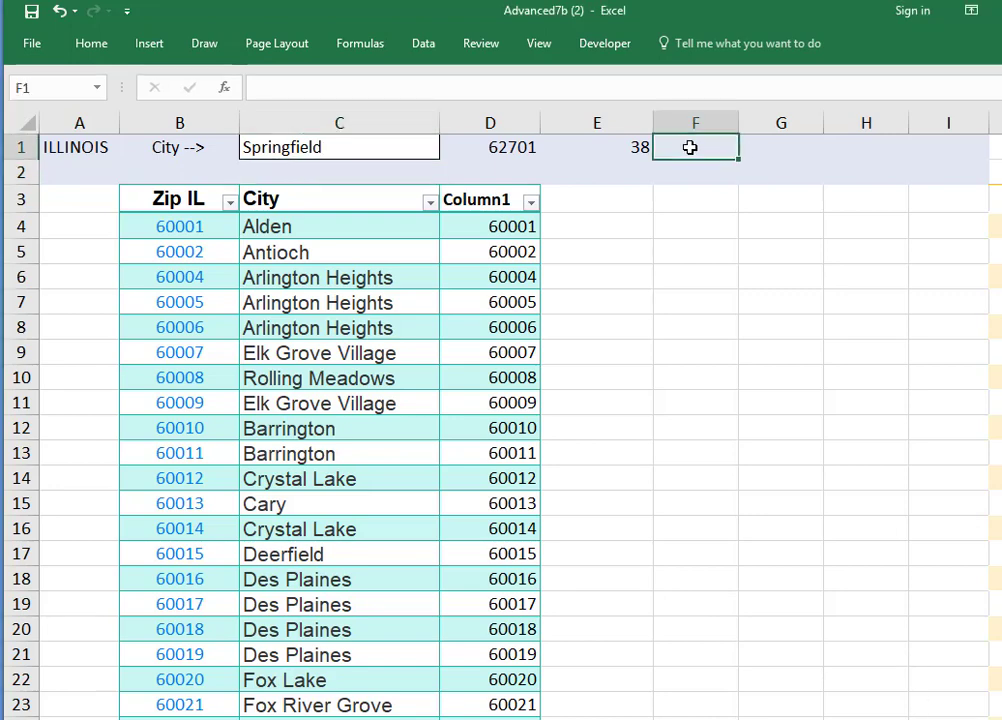
click(224, 88)
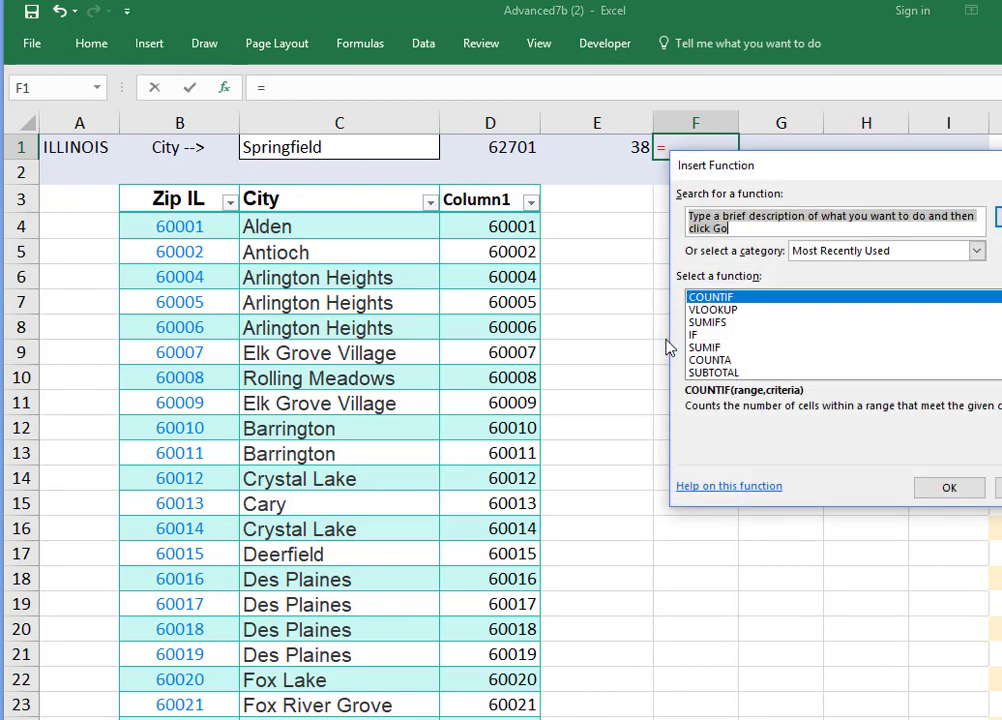
click(705, 334)
click(933, 484)
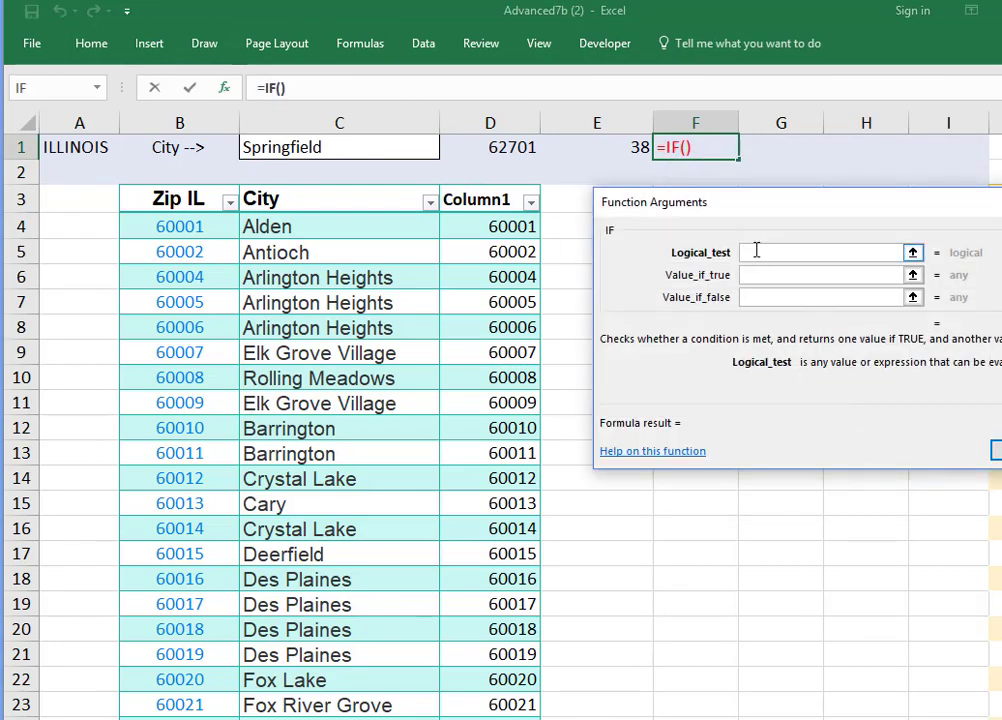
click(590, 143)
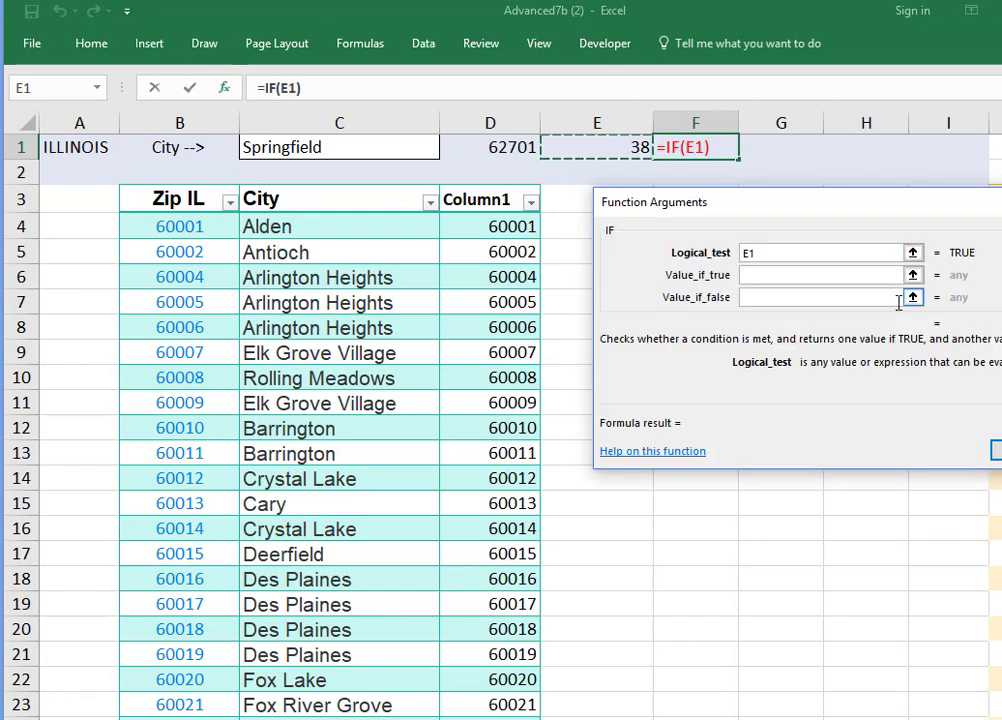
text(=)
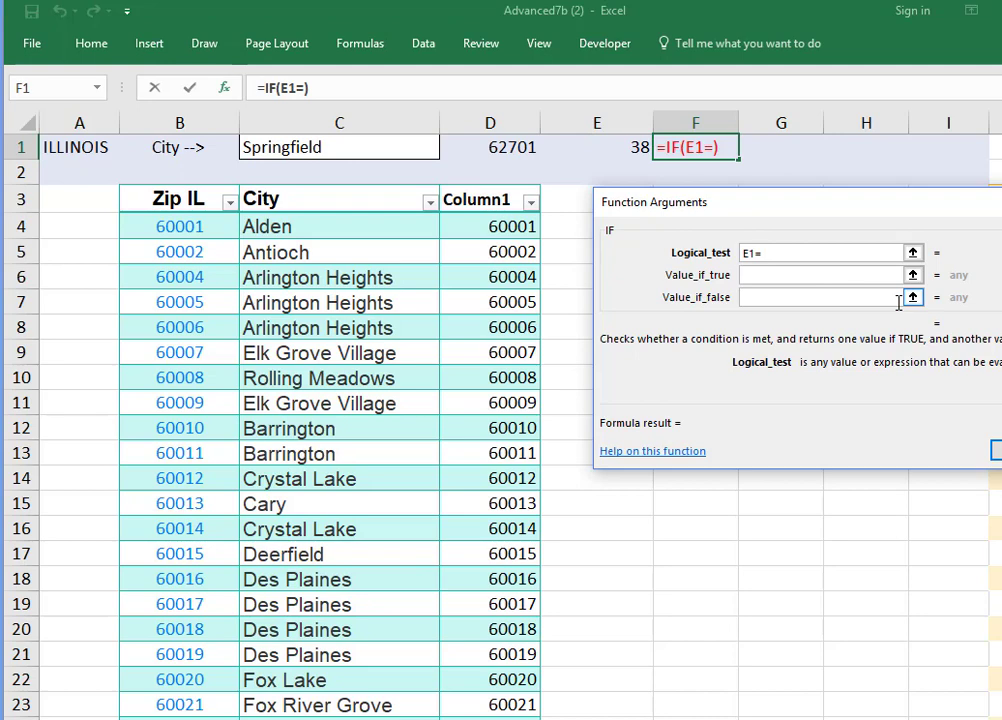
text(0)
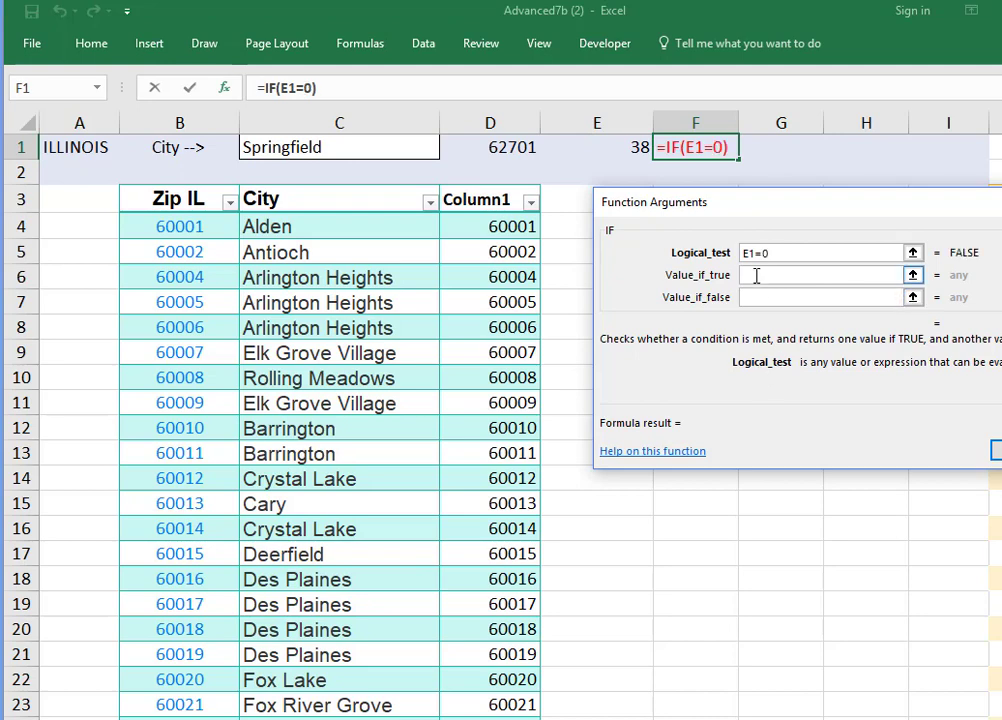
Set the IF function's value if true to "City misspelled" and accept the formula.
click(790, 280)
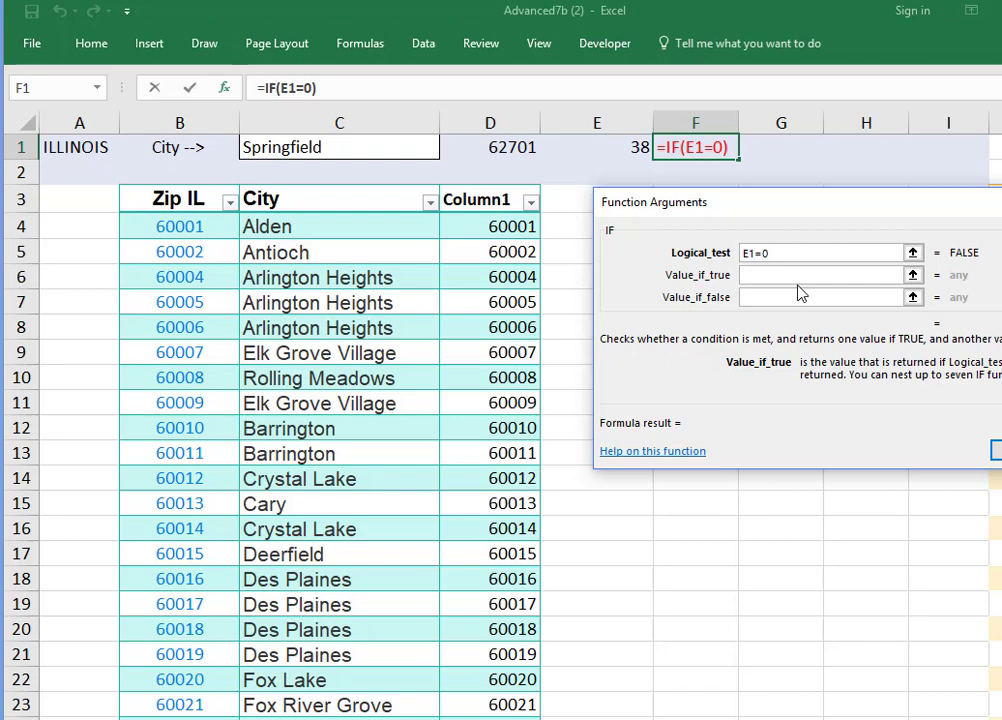
text(Ci)
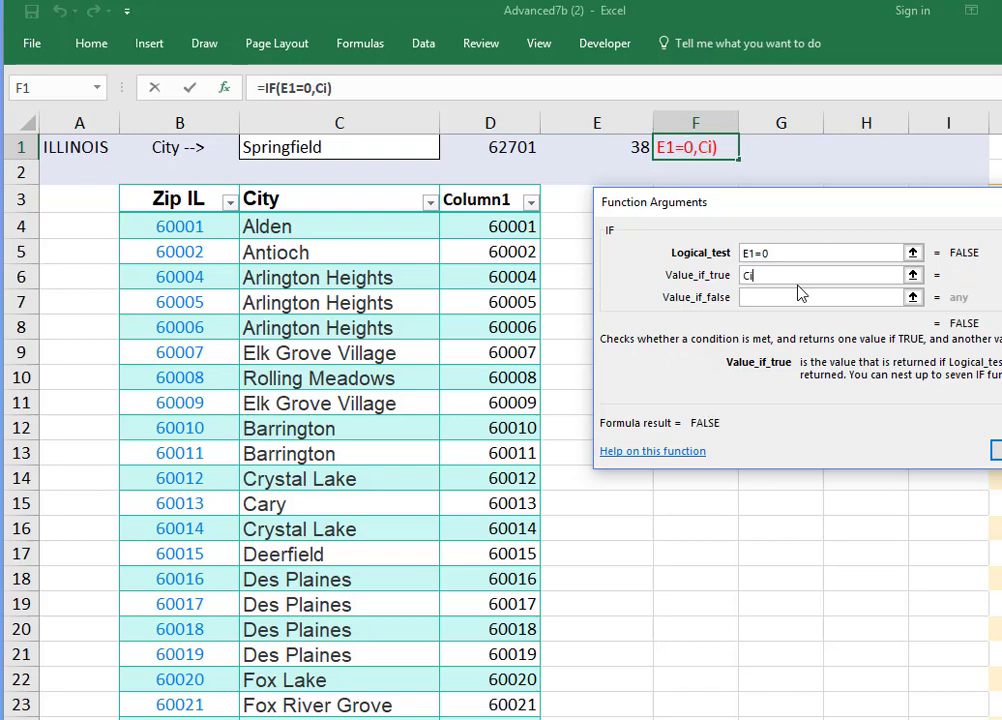
text(ty mi)
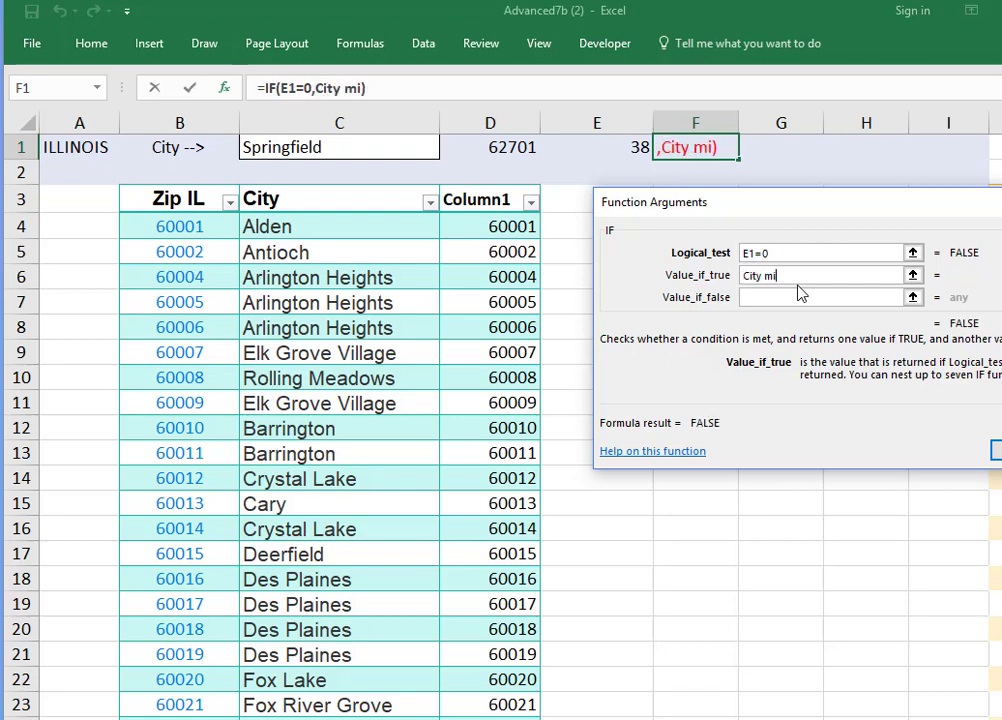
text(sspelled)
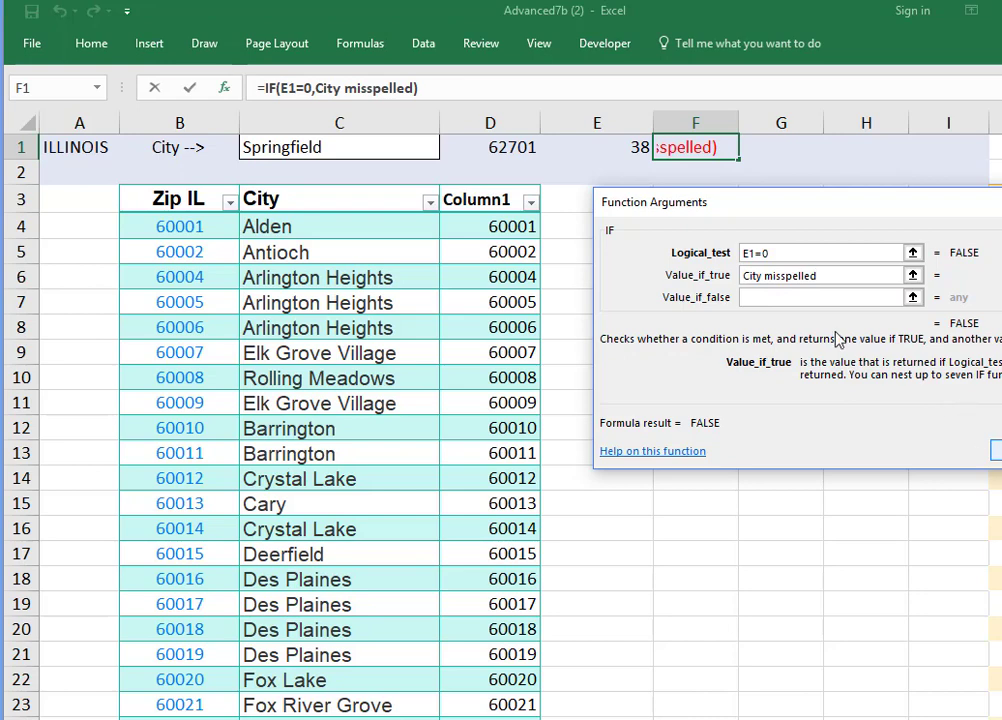
key(Return)
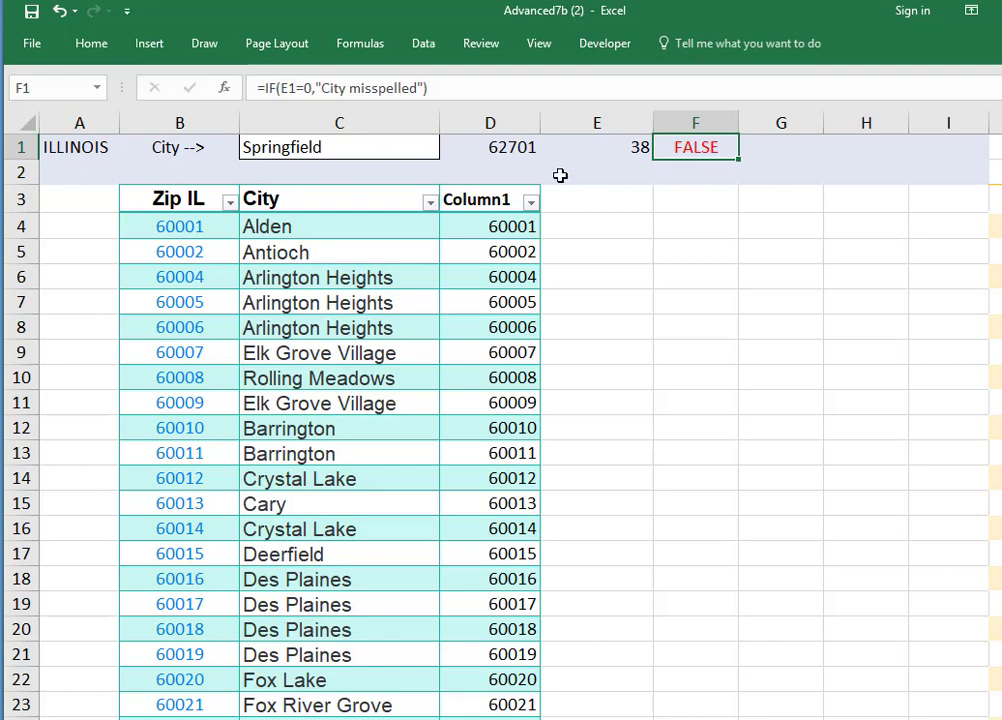
Misspell the city in cell C1 as Springfieldzz to test the IF message.
click(330, 147)
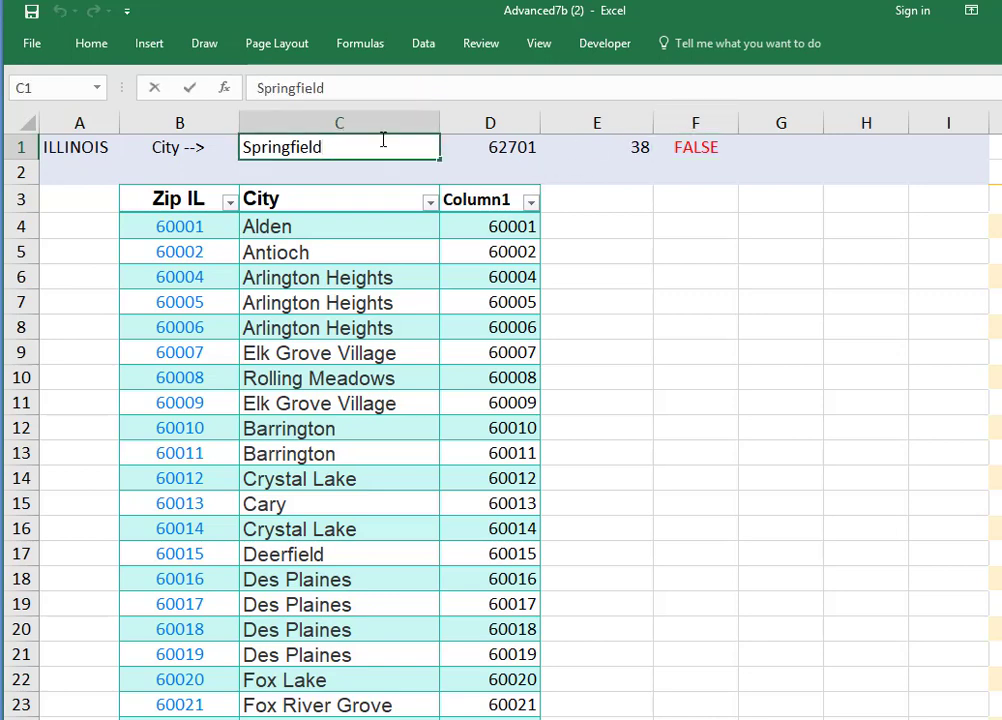
text(zz)
key(Return)
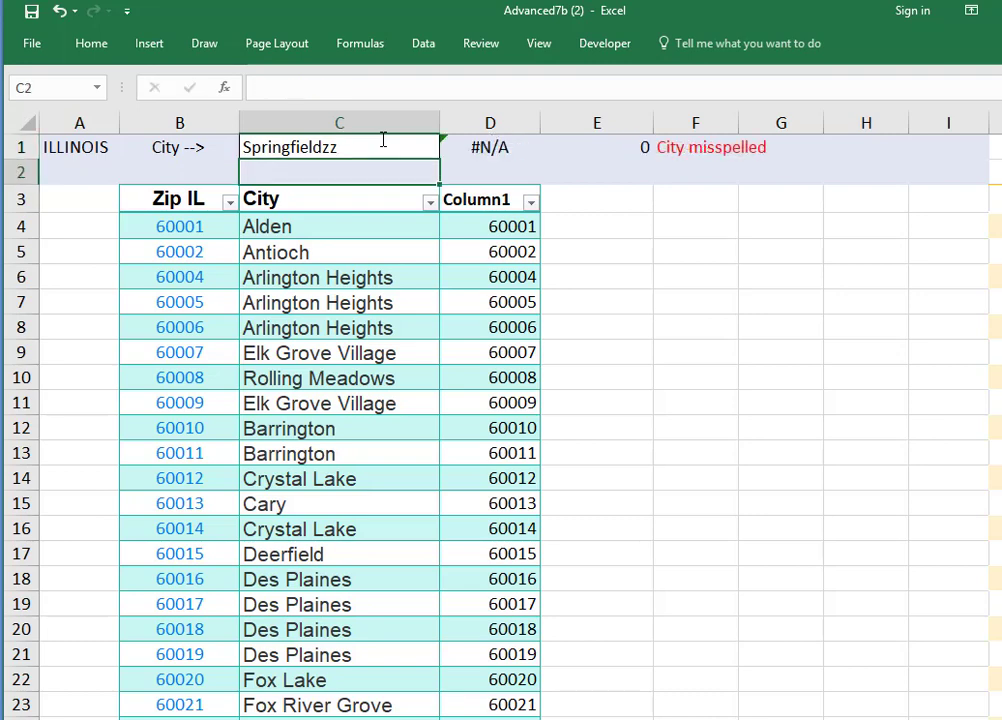
Extend the formula in F1 with a nested IF(E1=1,"zip code") as its value if false.
click(678, 151)
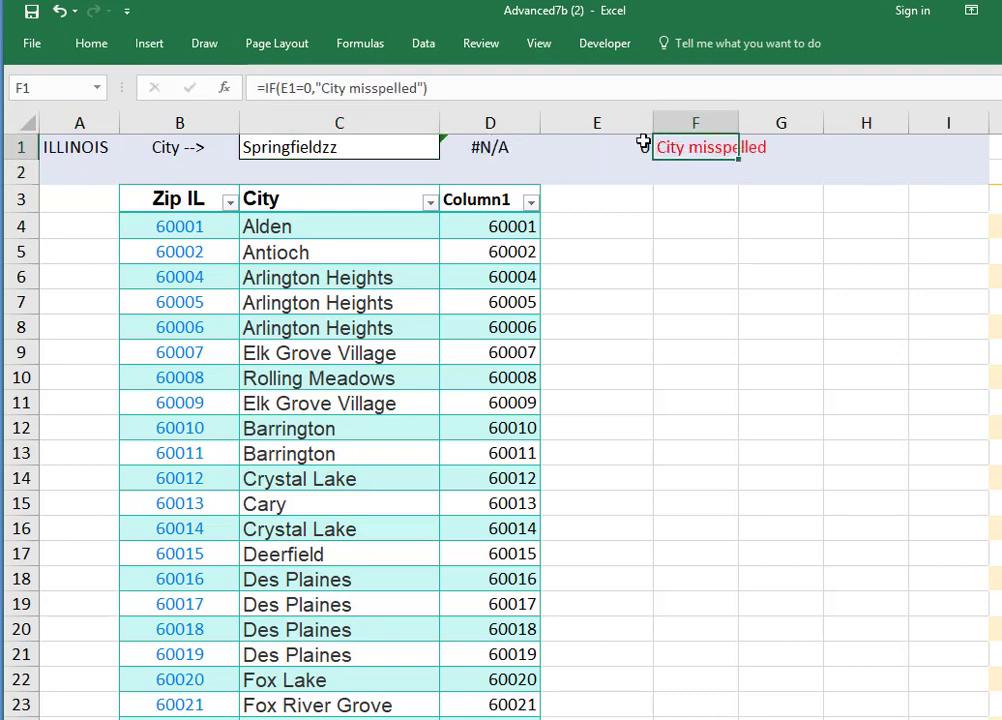
double_click(426, 88)
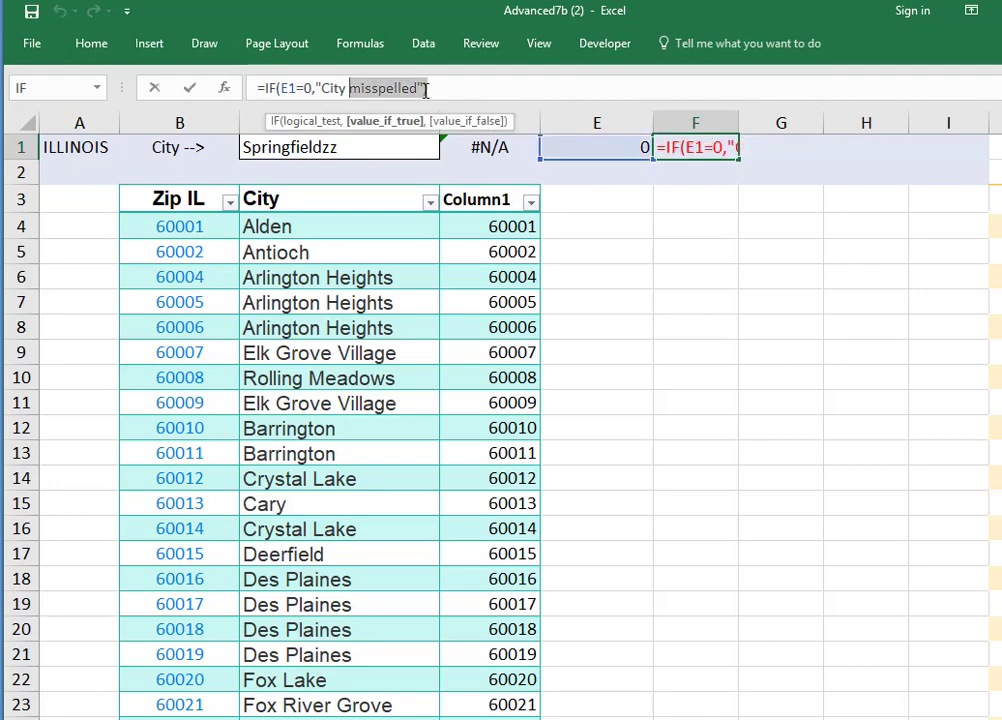
click(424, 90)
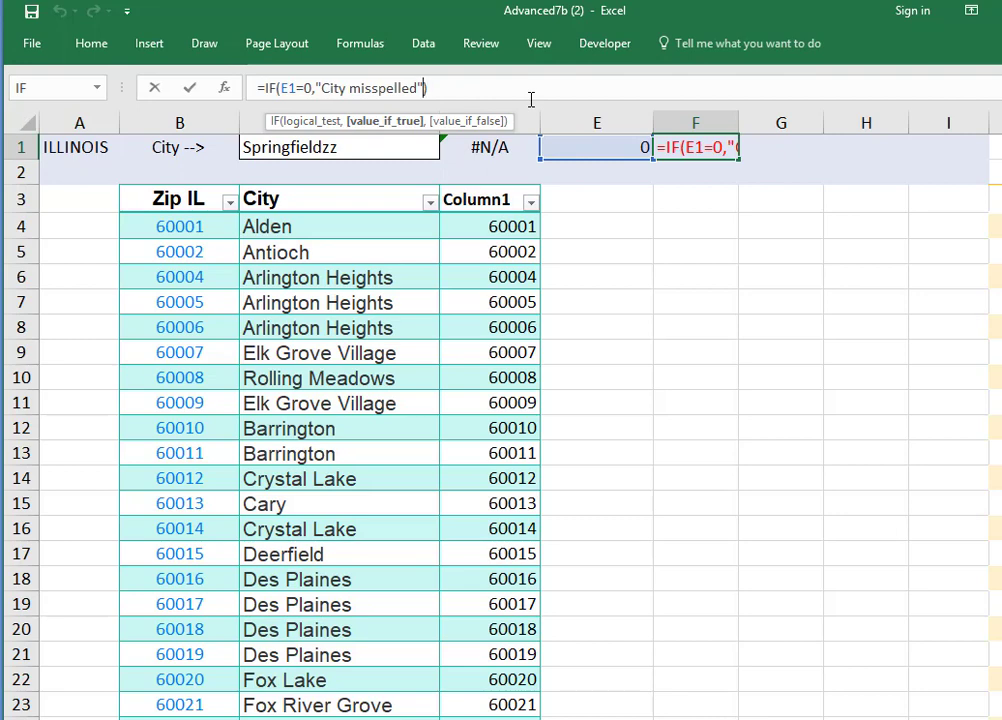
text(,)
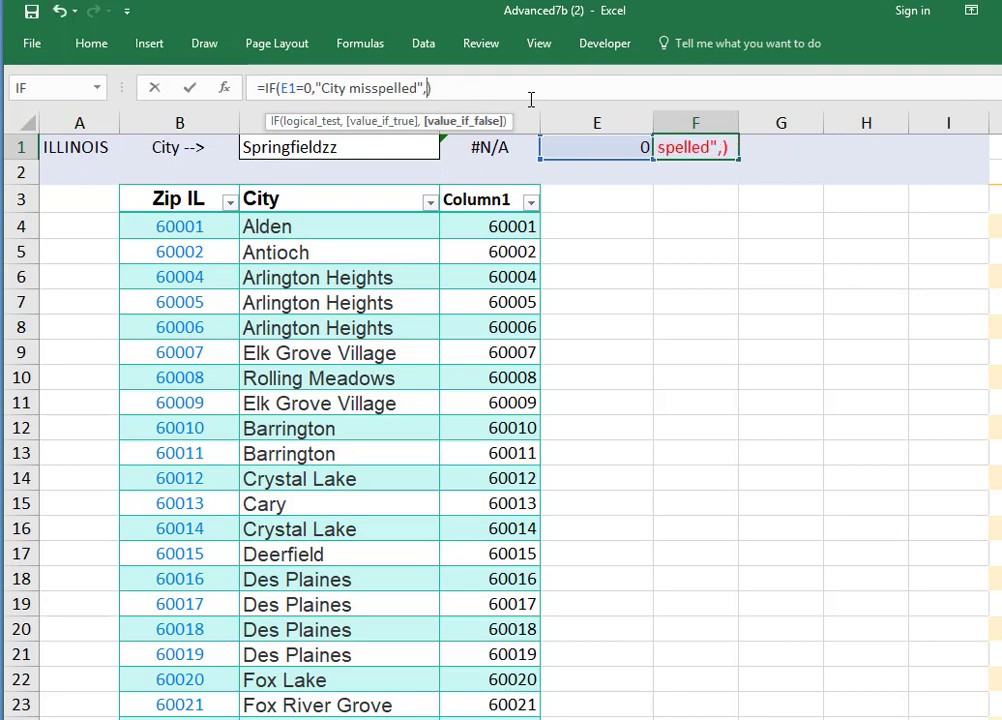
text(IF(E1=1,"zip code)
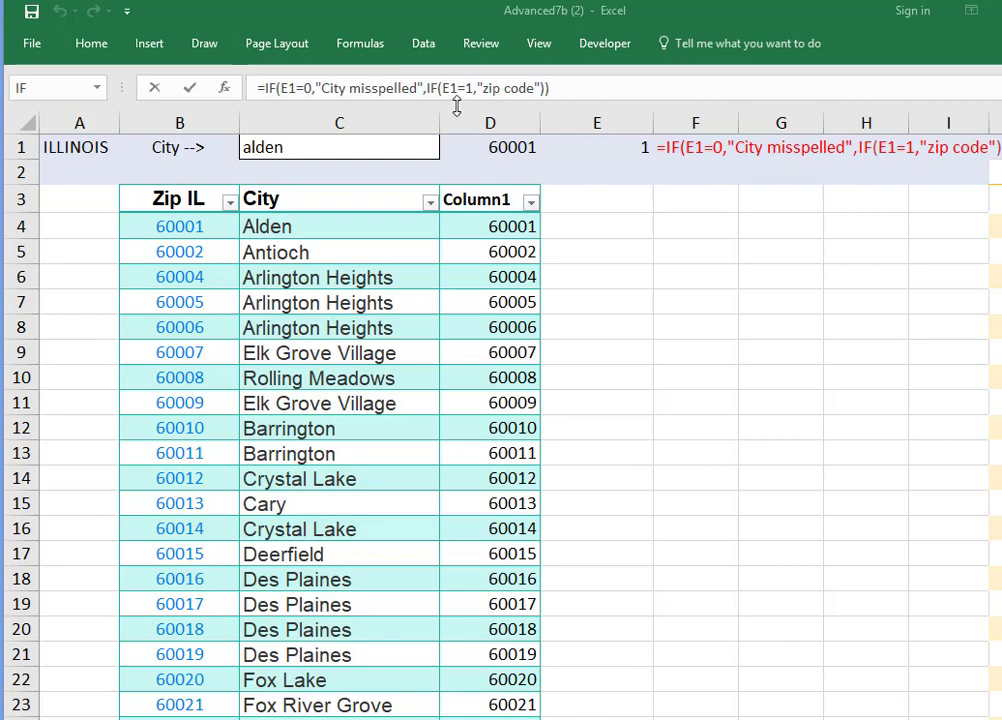
click(566, 87)
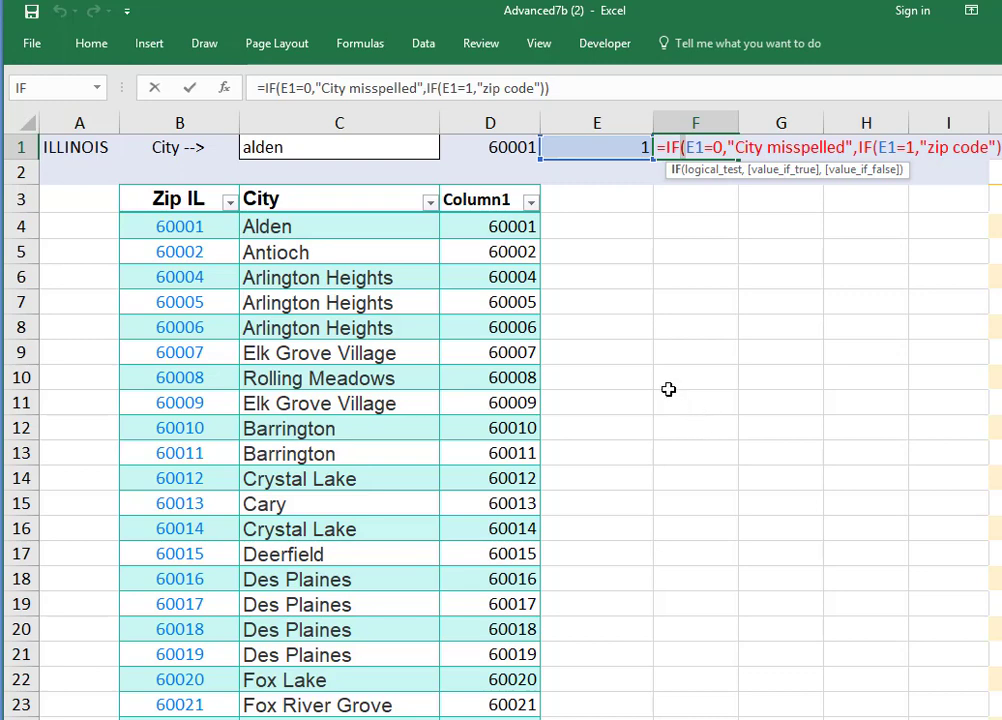
key(Return)
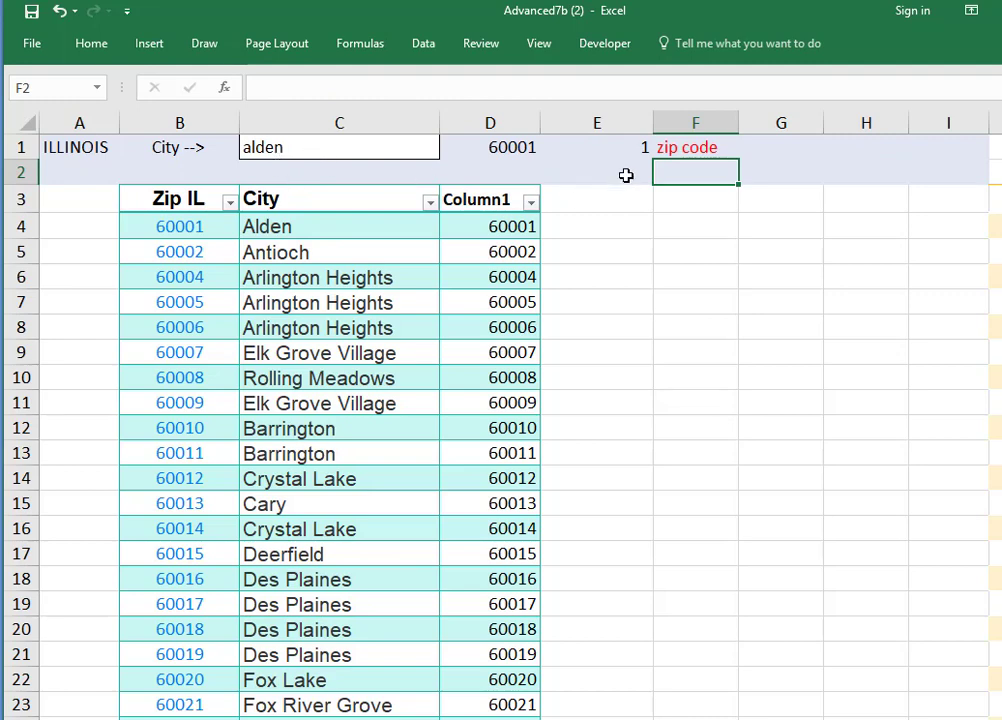
Change the city in cell C1 to aldenf to test the nested IF with a misspelled name.
double_click(289, 147)
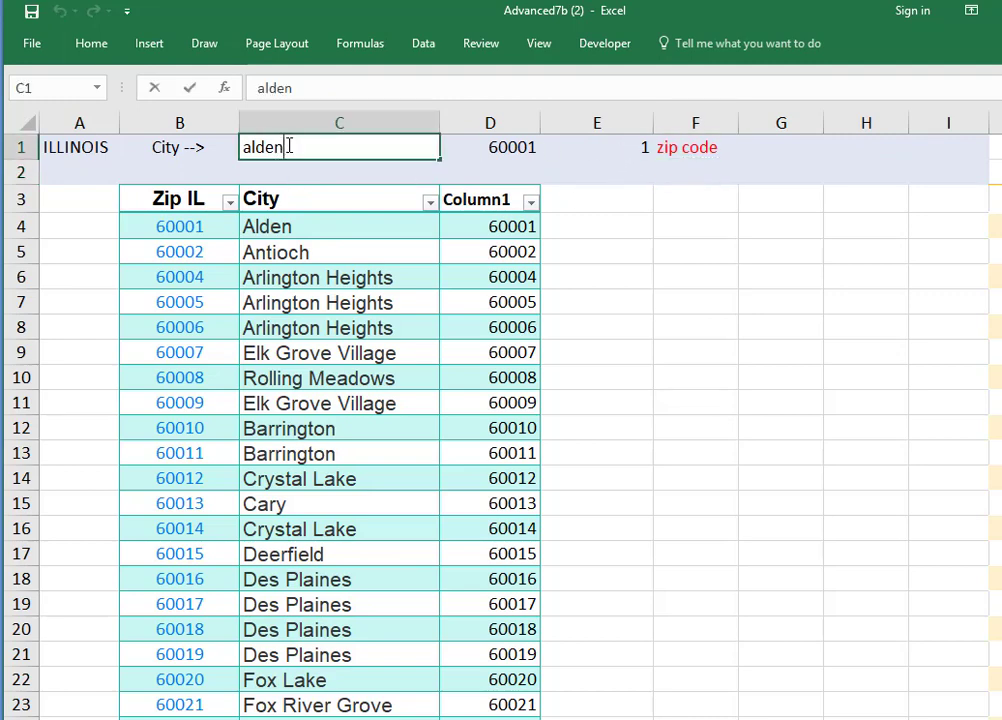
text(f)
key(Return)
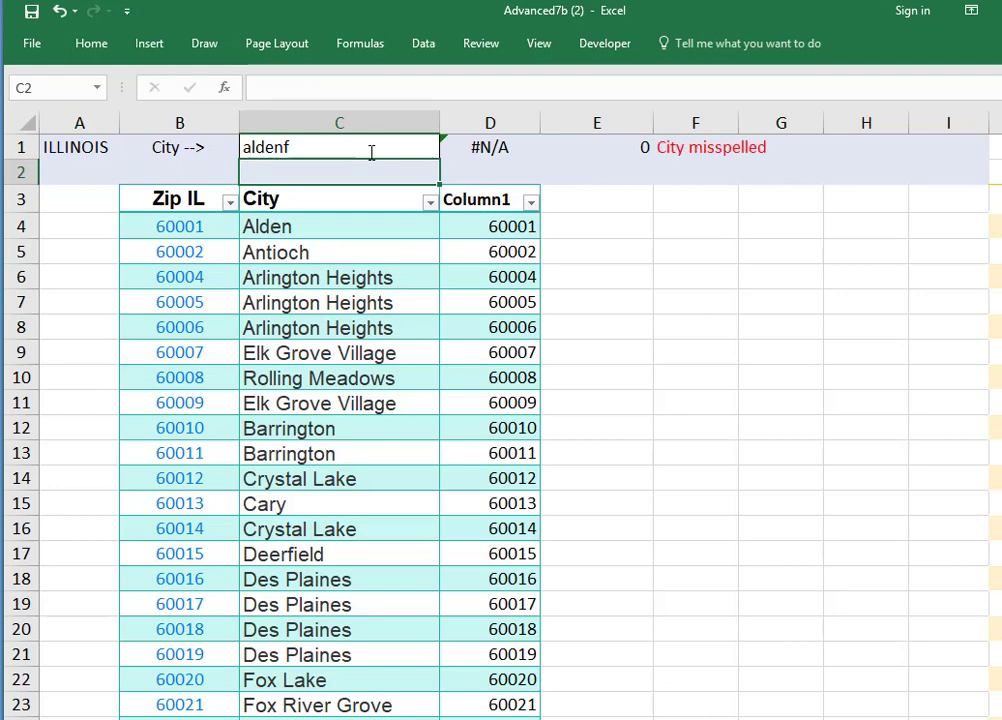
click(371, 150)
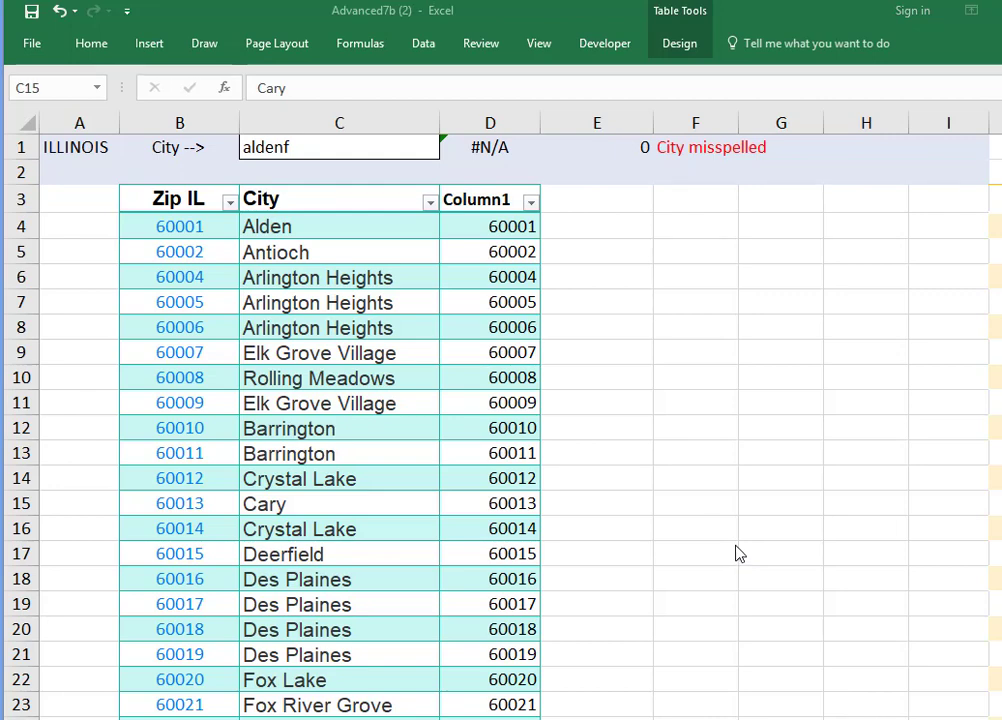
Add "Multiple Zip Codes" as the nested IF's value if false in F1 and accept the formula.
click(670, 147)
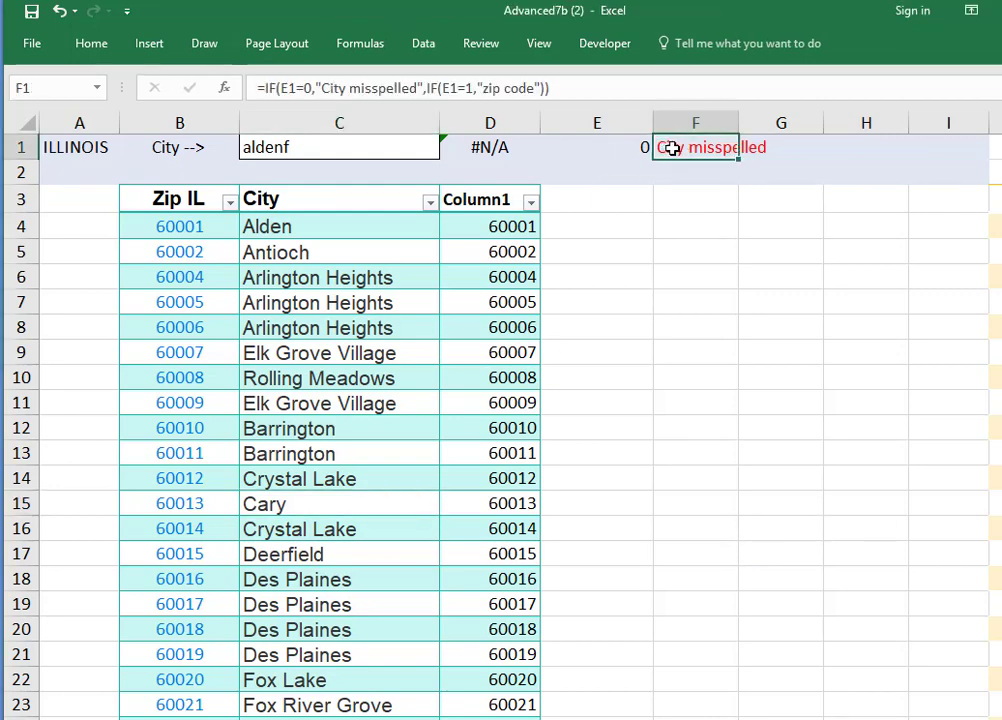
click(541, 88)
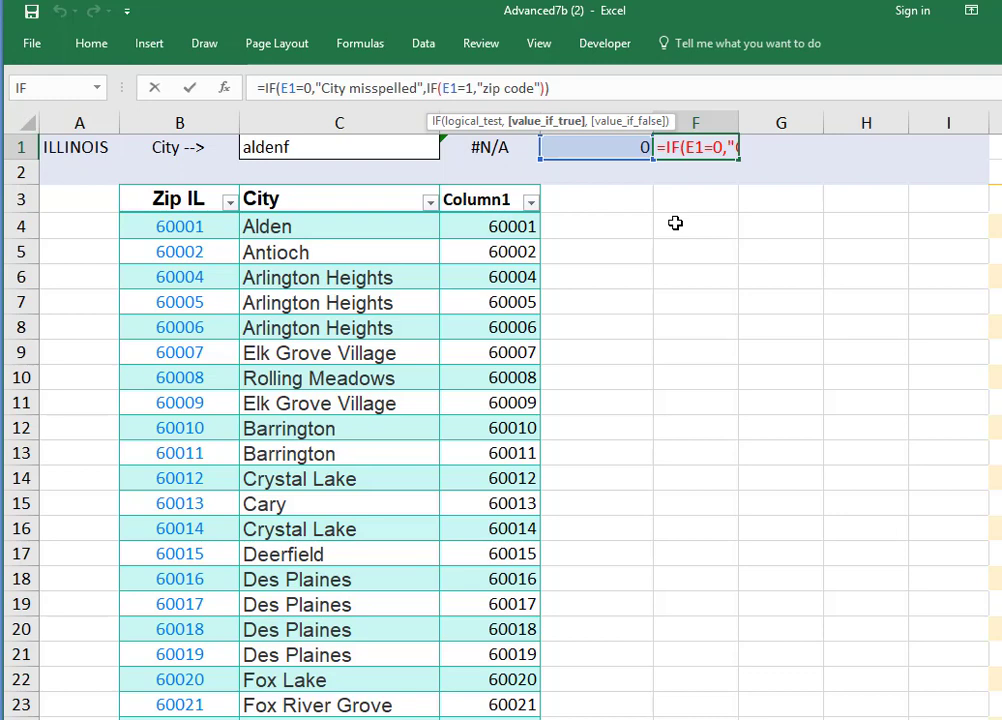
text(,)
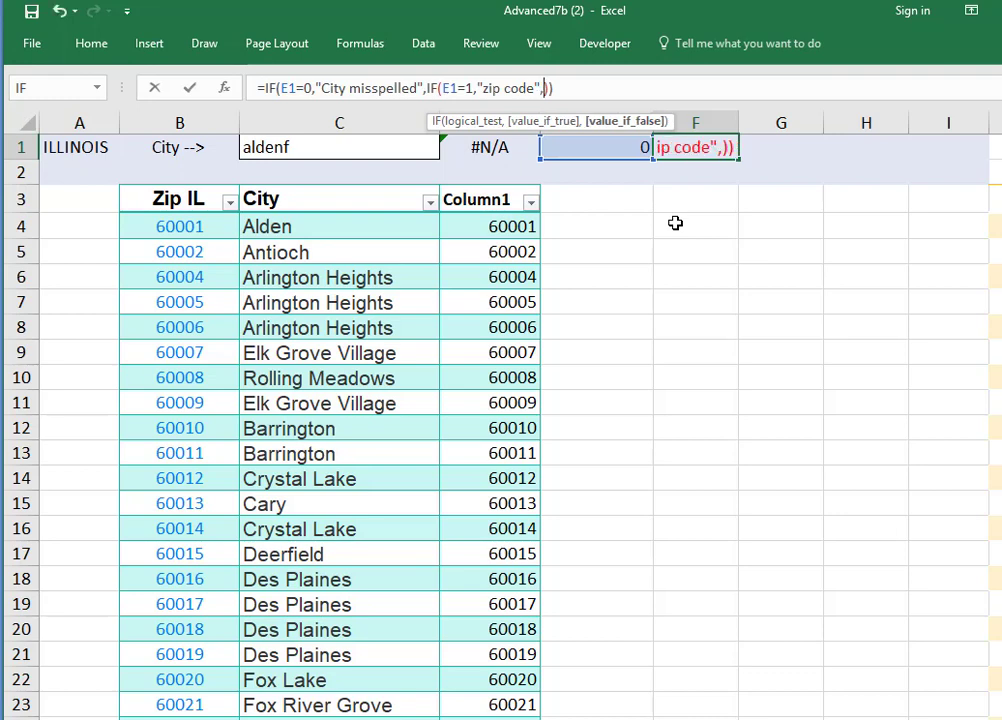
text("Mul)
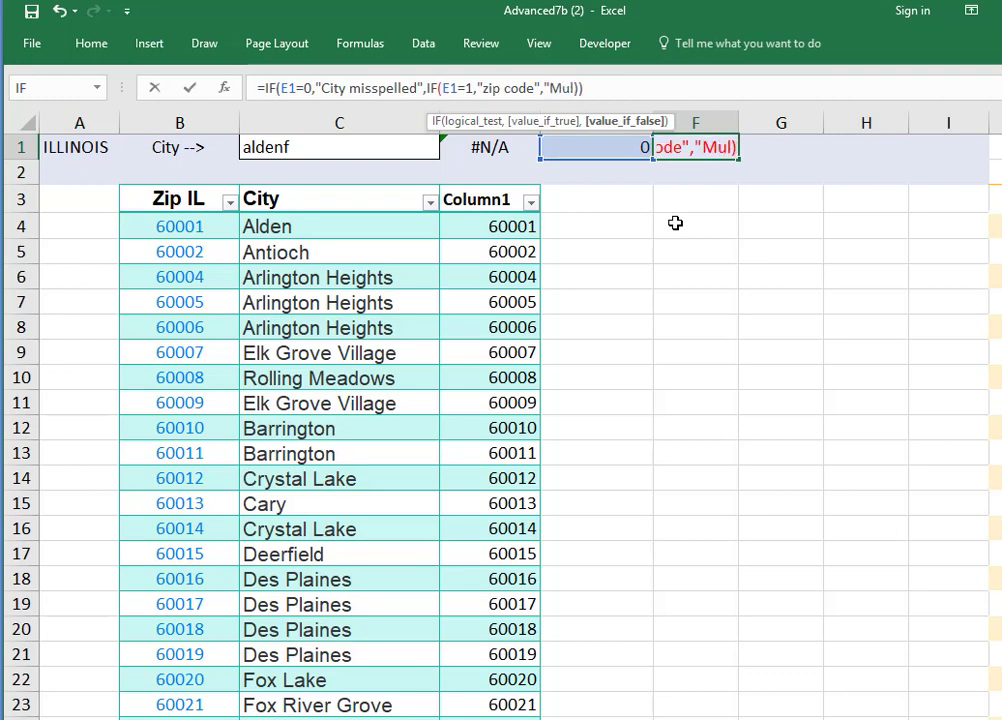
text(tipl)
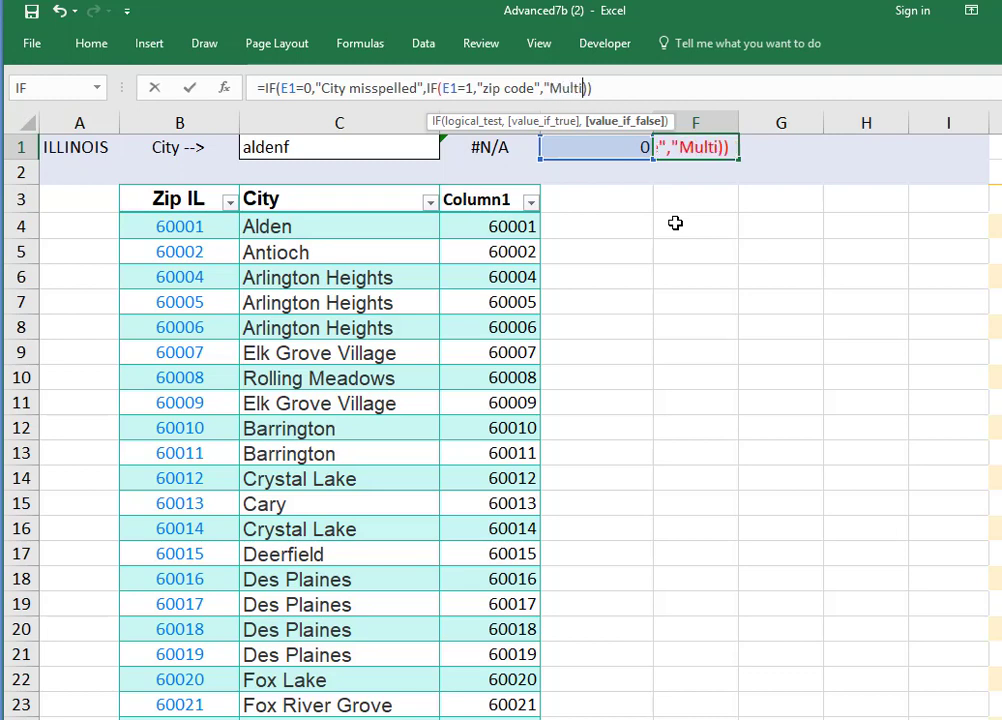
text(e )
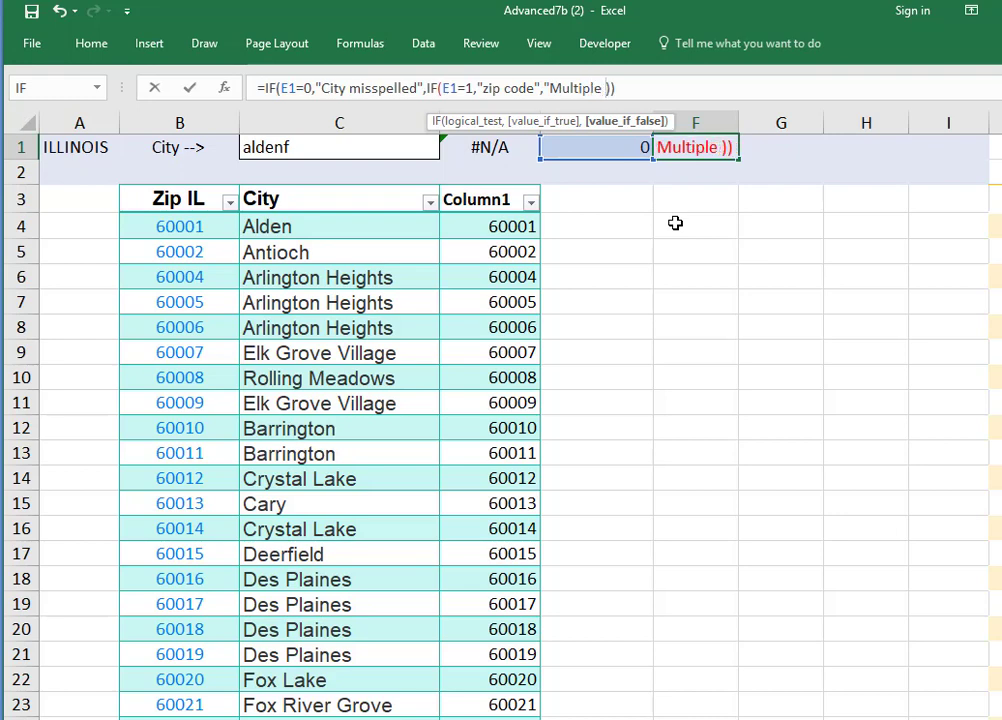
text(Zip Code)
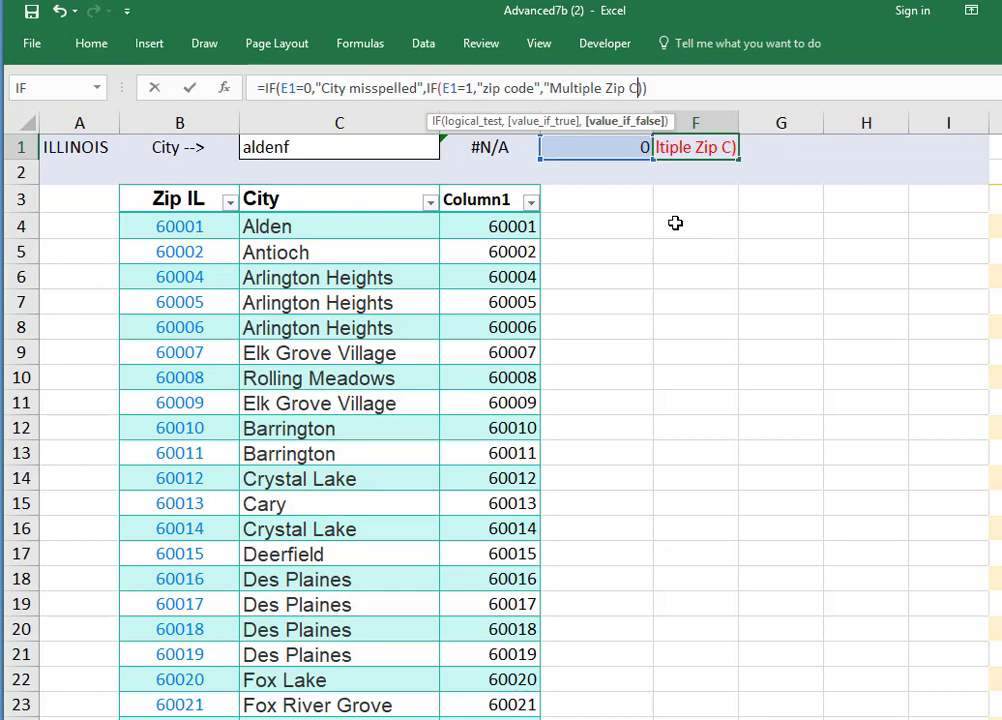
text(s)
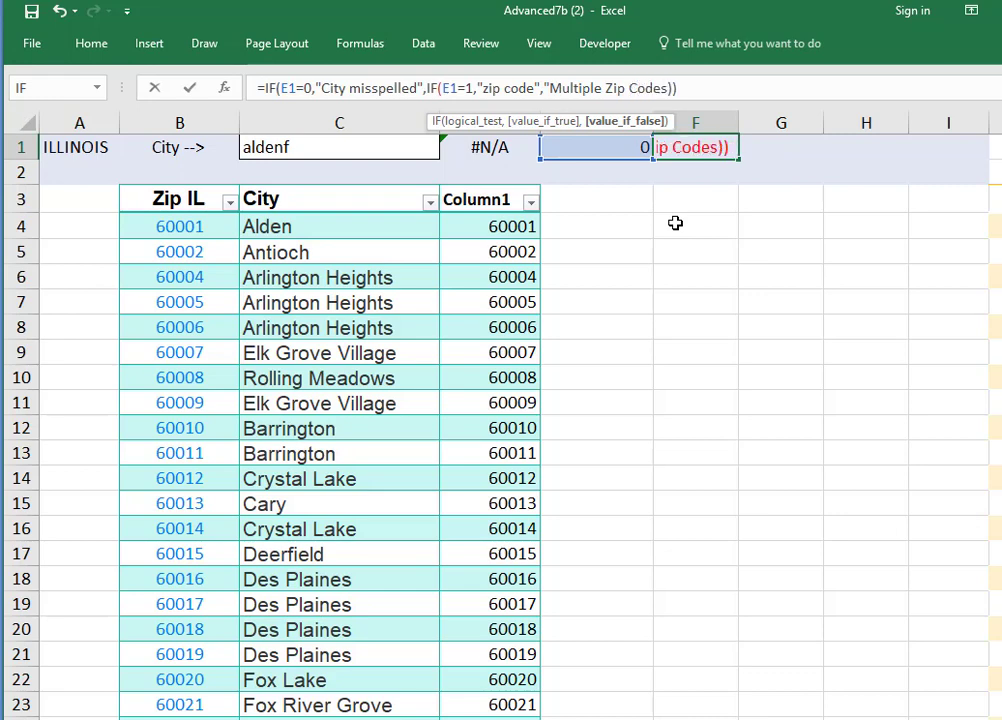
text(")
click(748, 89)
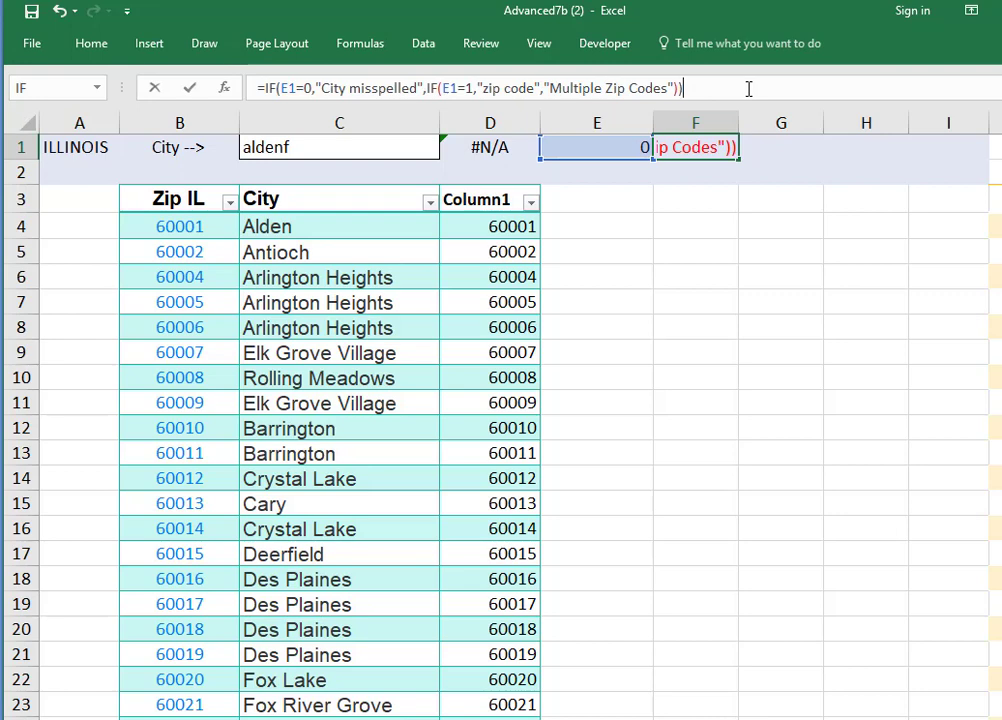
key(Return)
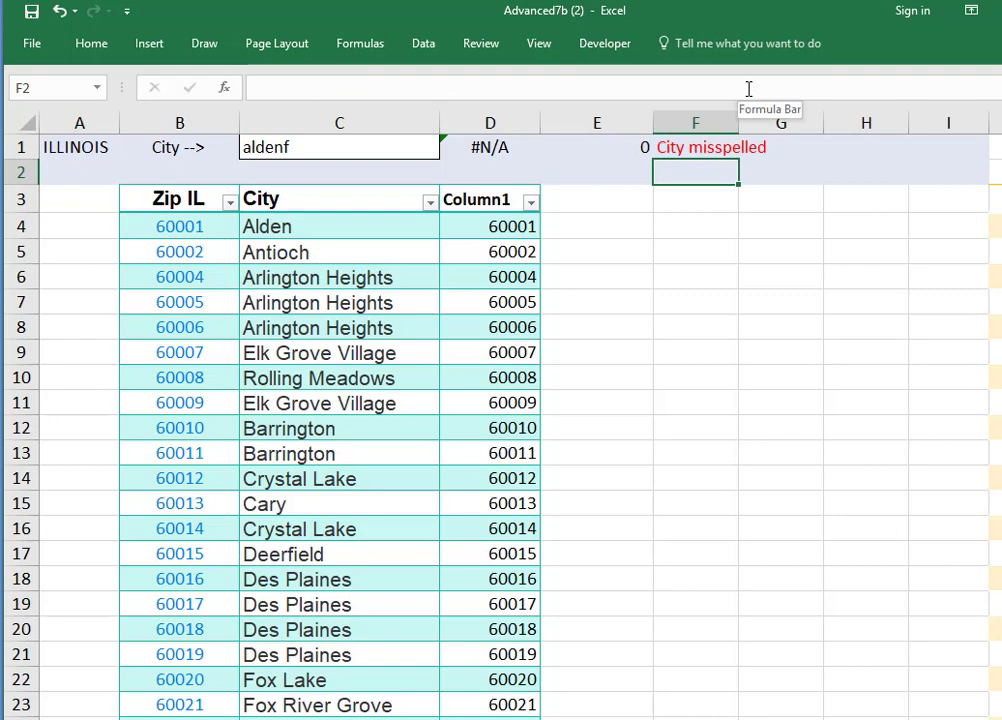
Replace the city in cell C1 with Quincy to test the completed nested IF formula.
double_click(297, 148)
drag(297, 148, 225, 150)
text(Q)
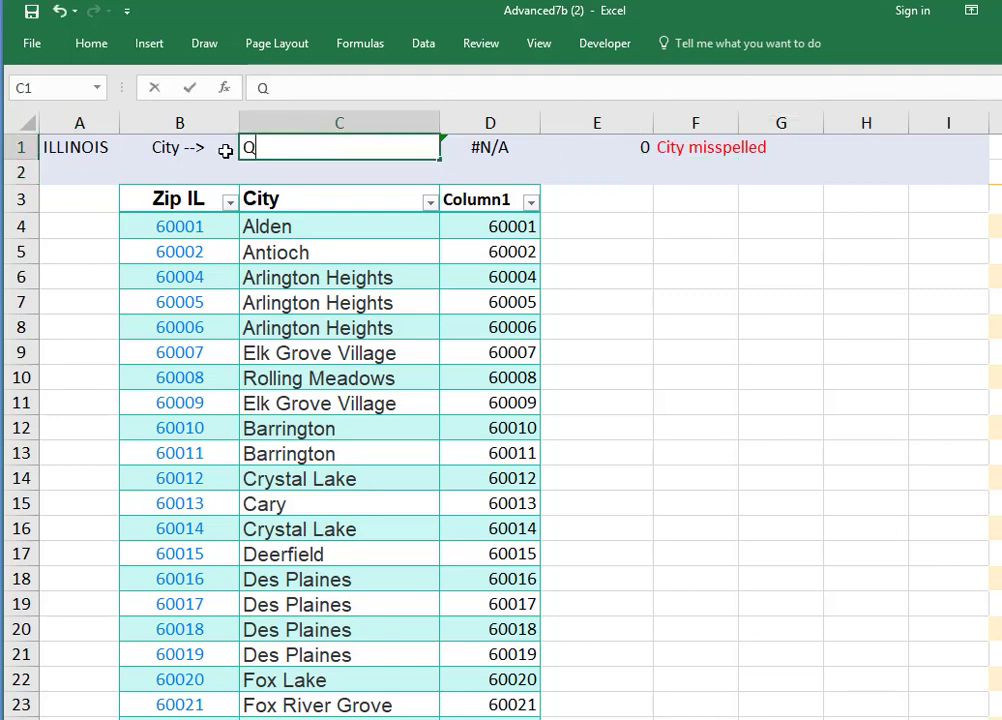
text(uincy)
key(Return)
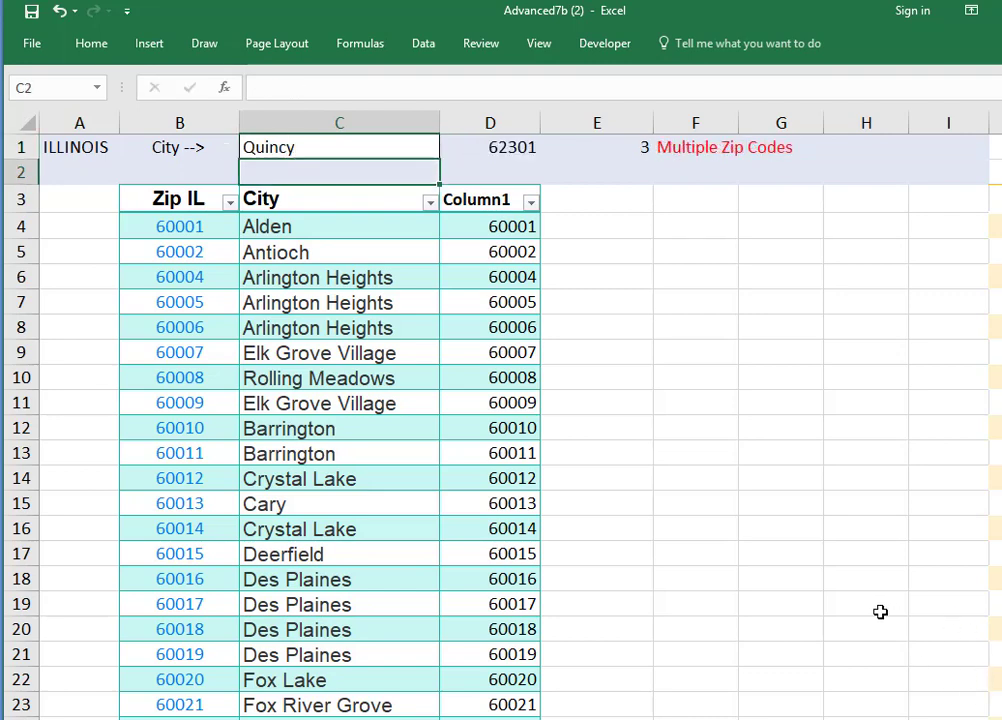
click(482, 226)
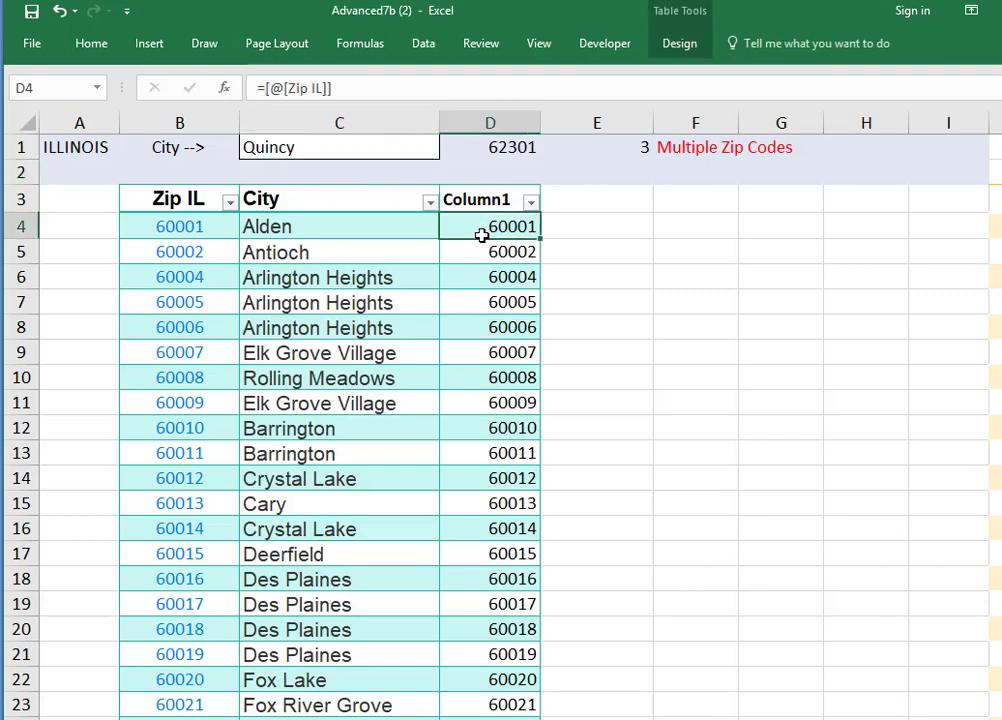